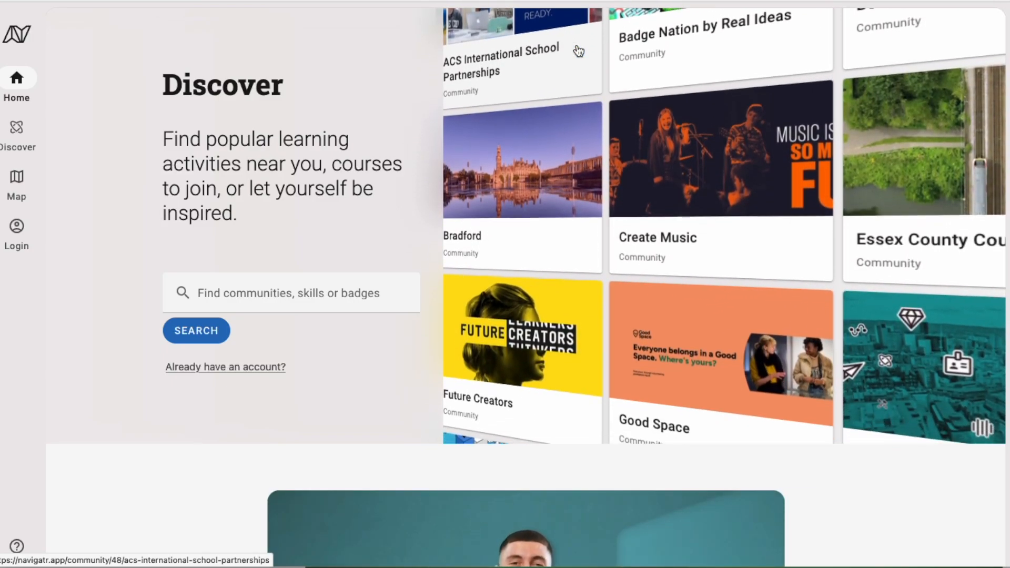
Open the login form and enter the provider account's e-mail address
left_click(14, 238)
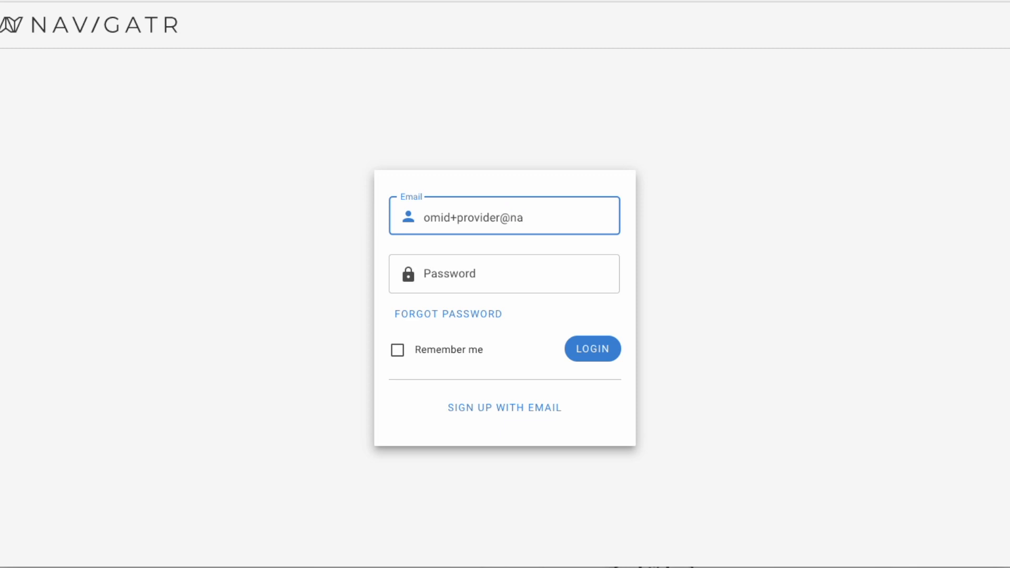
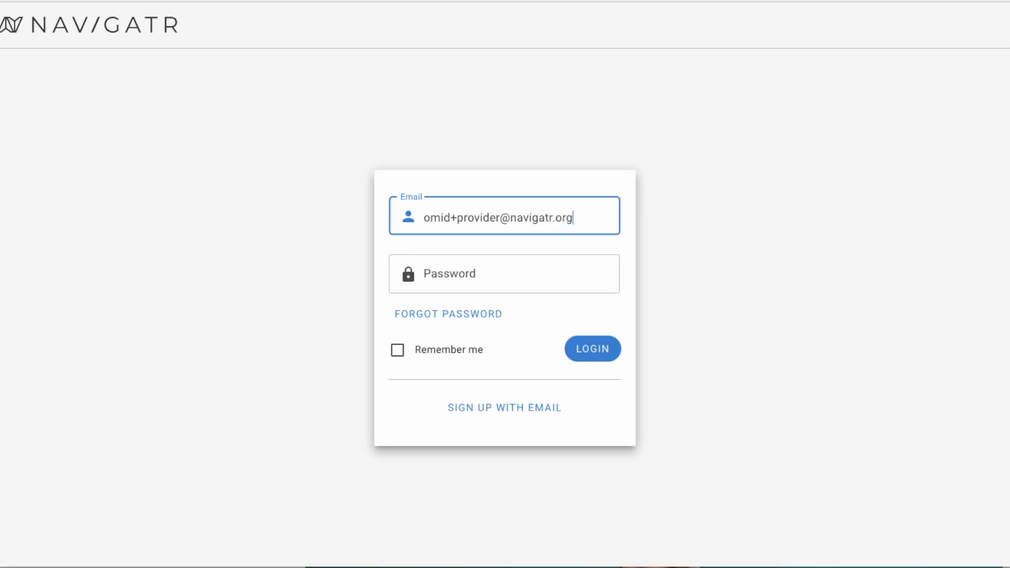
Enter the account password and sign in to the provider account
key("super+Tab")
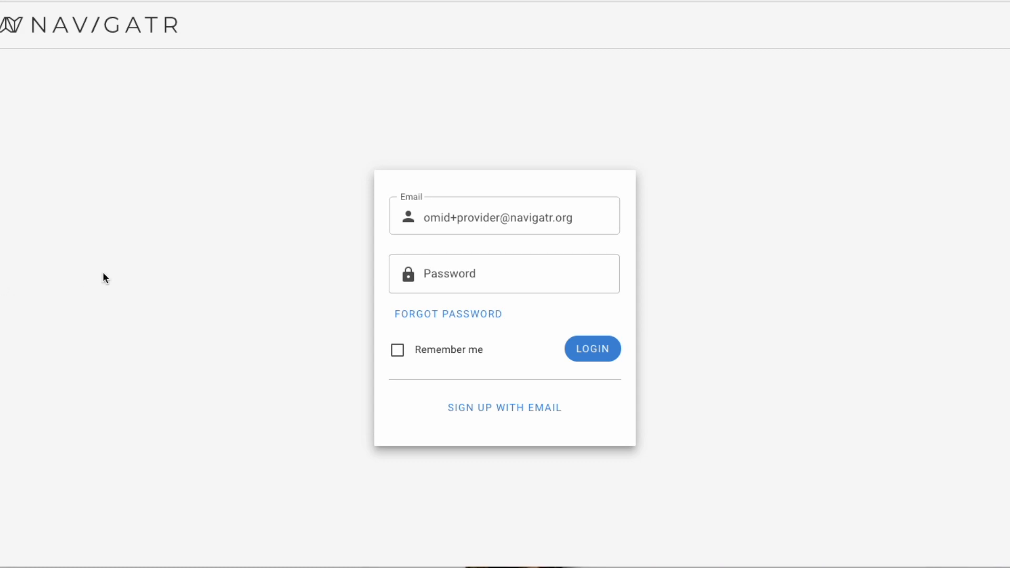
left_click(481, 289)
type("****************")
left_click(599, 342)
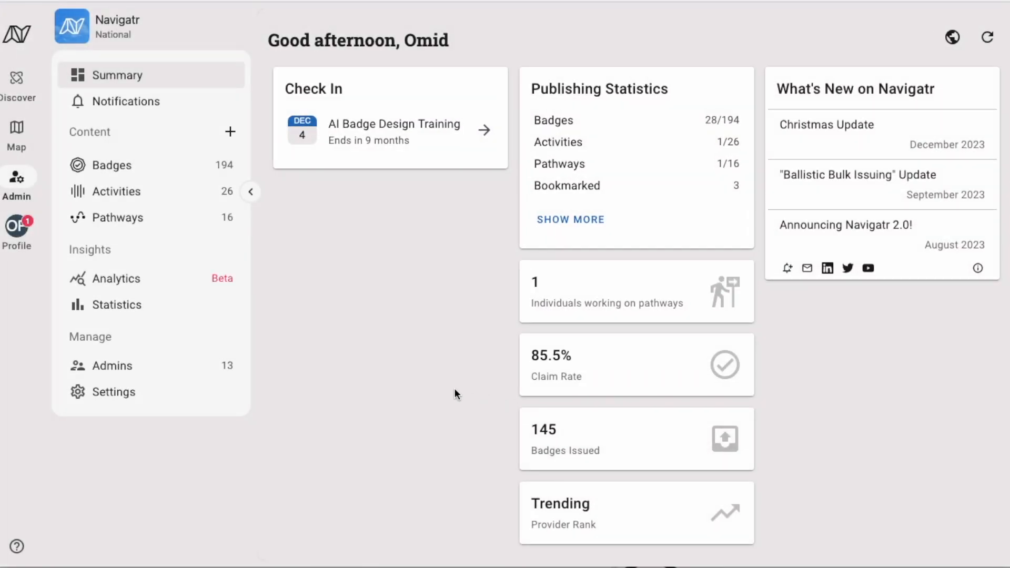
Go to the Pathways list and start creating a new pathway
left_click(121, 233)
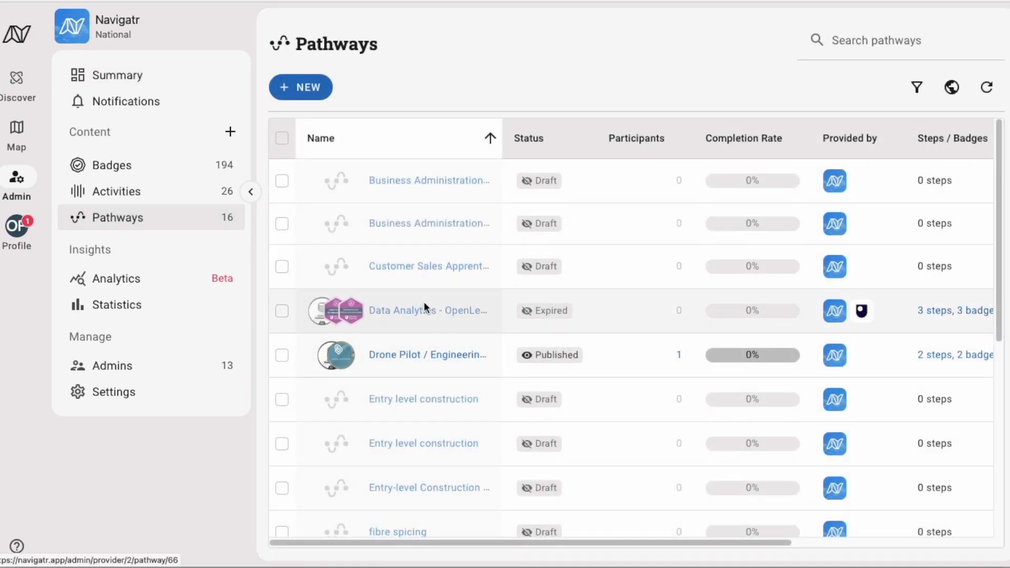
left_click(308, 99)
Name the pathway 'Entry Level Data Analyst' with destination type Job
left_click(276, 204)
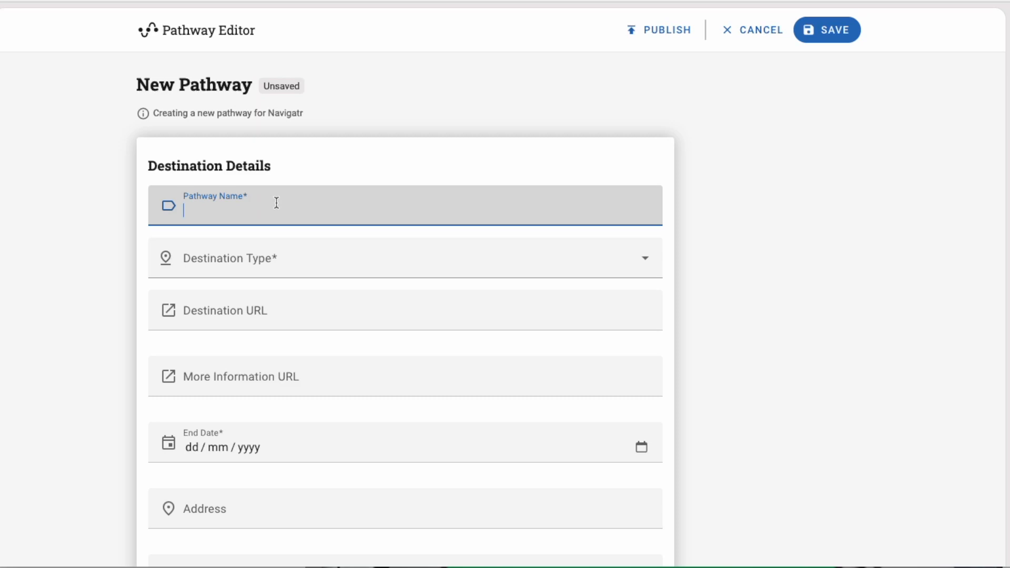
type("E")
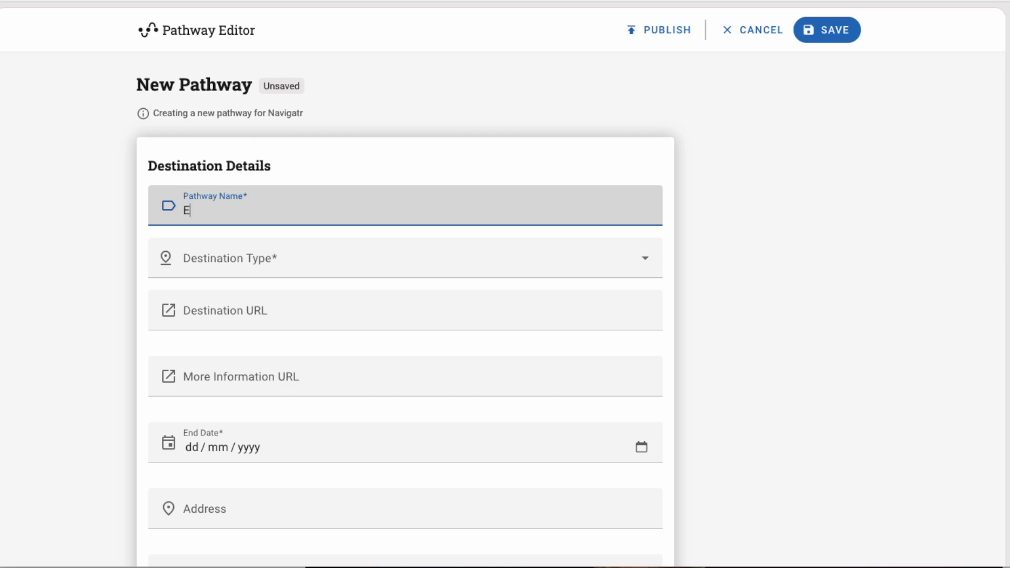
type("ntry Level")
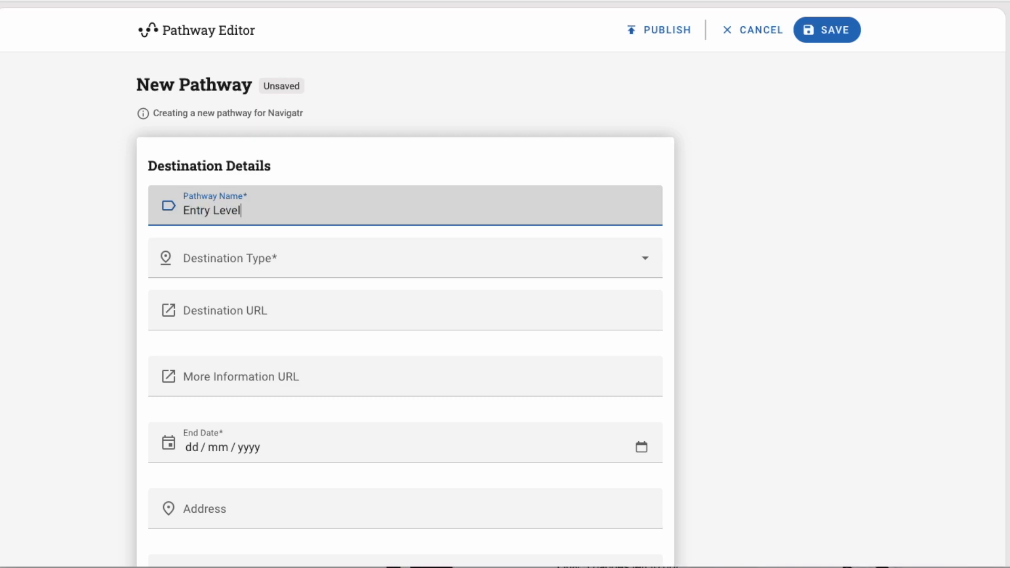
type(" Data Analyst")
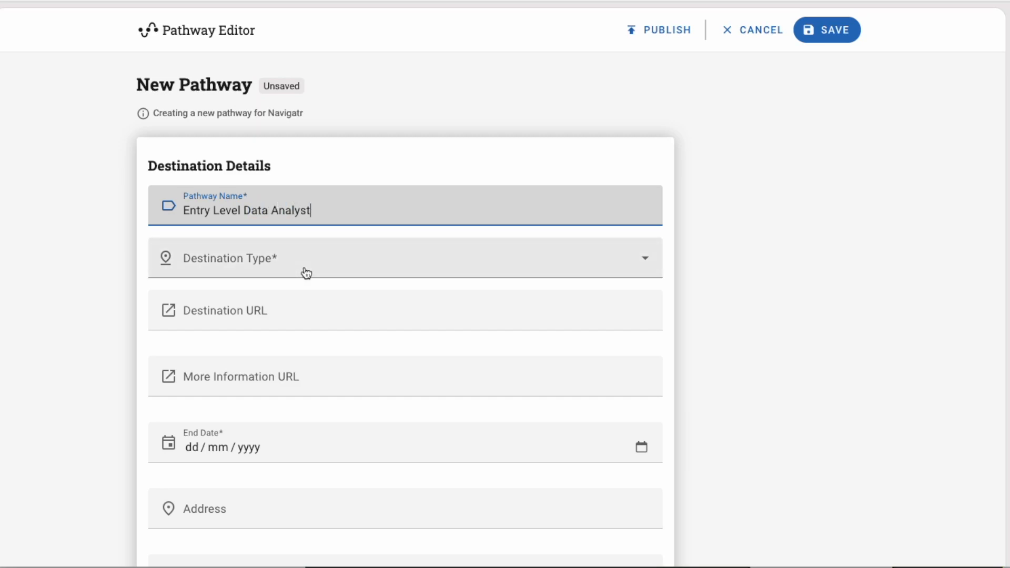
left_click(304, 272)
left_click(211, 429)
Set the pathway end date to 14/05/2024 and participation type to Online
scroll(401, 379, "down", 3)
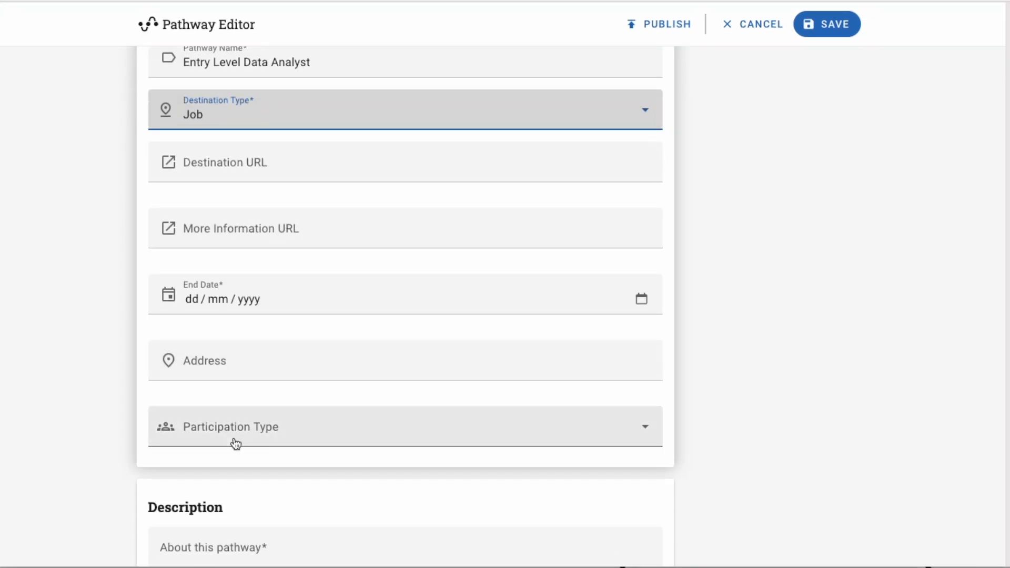
left_click(191, 294)
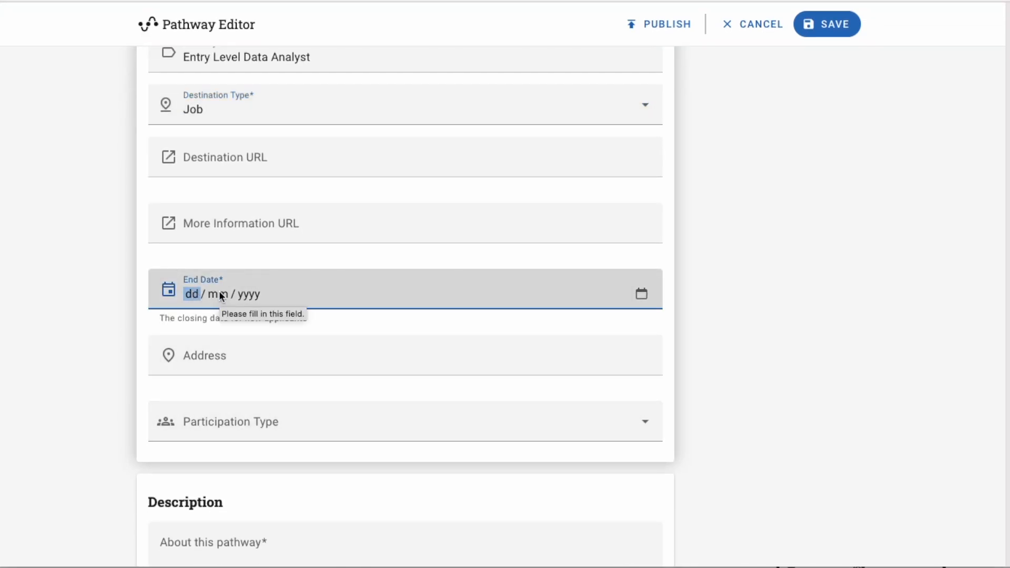
type("14 / ")
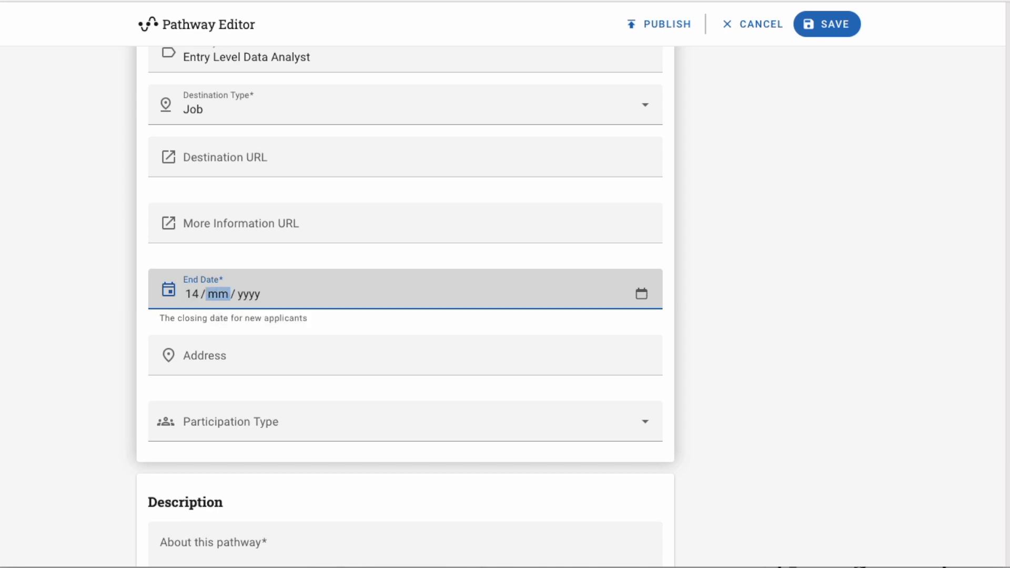
type("05 / ")
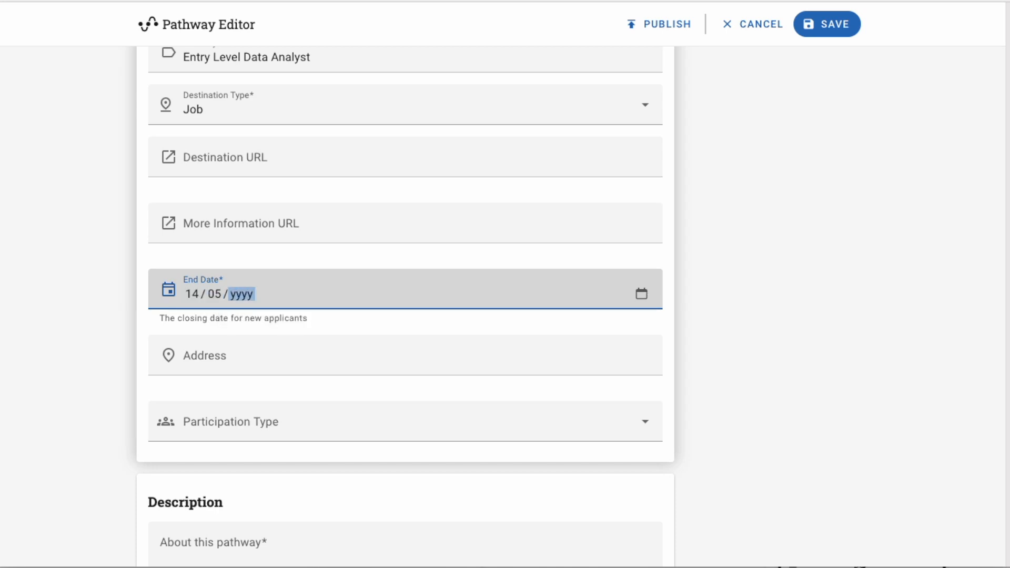
type("2024")
key("Tab")
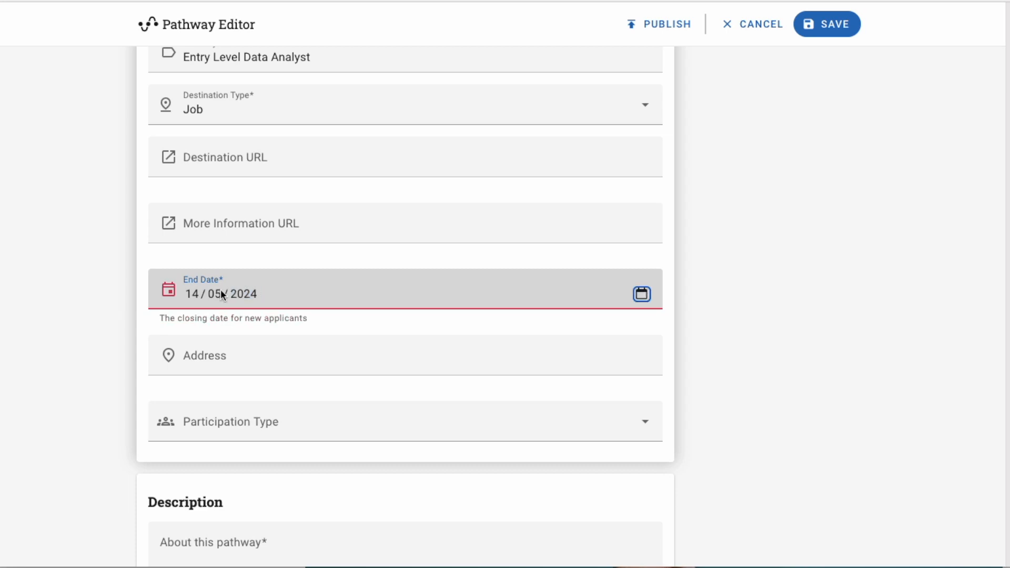
left_click(234, 433)
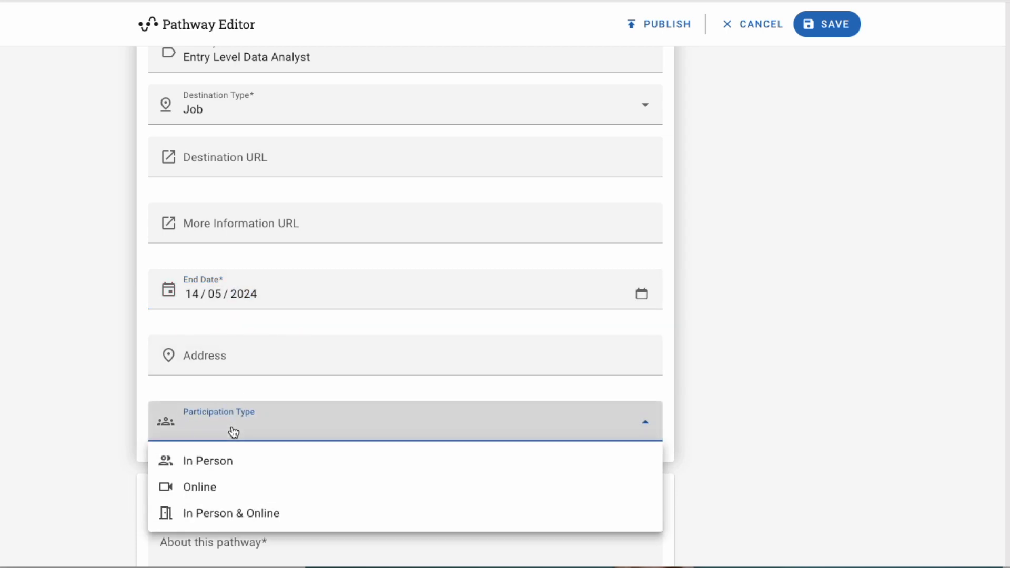
left_click(200, 488)
left_click(742, 407)
scroll(741, 406, "down", 5)
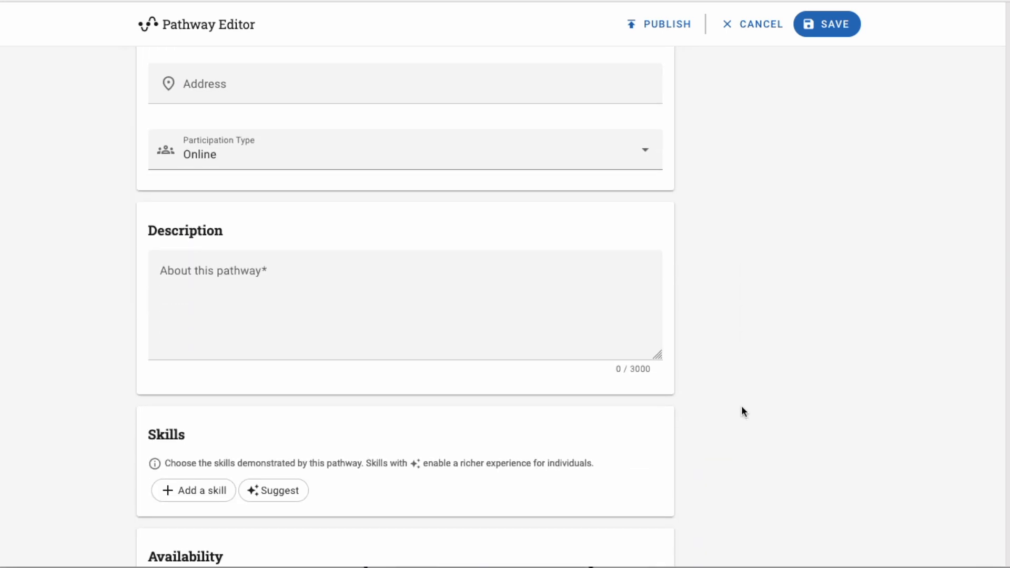
Paste the 488-character beginner data analysis overview into the About this pathway box
left_click(312, 281)
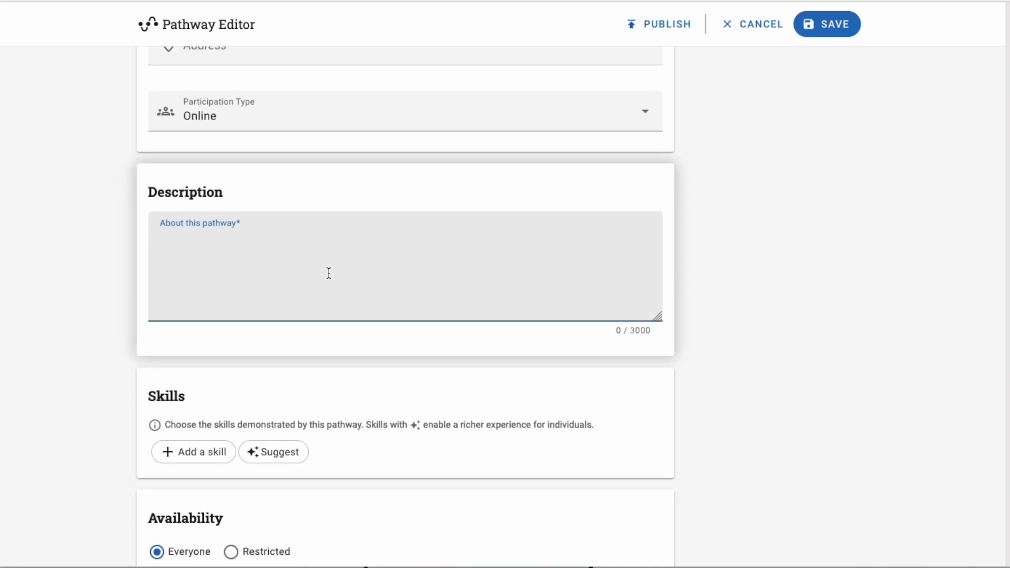
key("super+Tab")
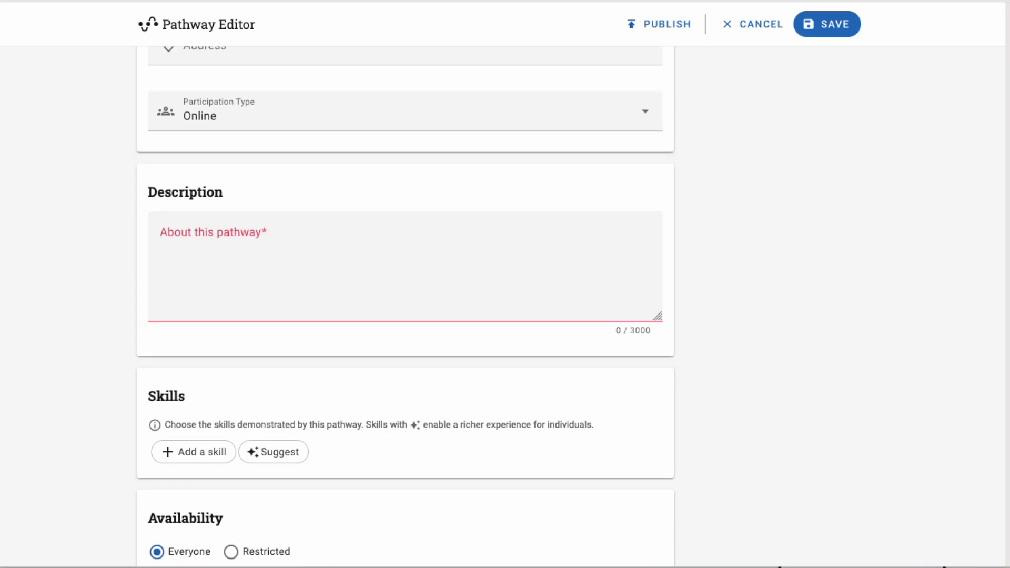
left_click(246, 249)
type("This comprehensive pathway is designed to introduce participants to the fundamental concepts and tools necessary for data analysis. Aimed at beginners, the steps in the pathway cover everything from basic statistical principles to advanced data manipulation and visualisation techniques. By the end of this course, learners will have developed a solid foundation in data analysis, enabling them to apply their skills in real-world scenarios and qualify for entry-level data analysis jobs.")
scroll(265, 249, "up", 1)
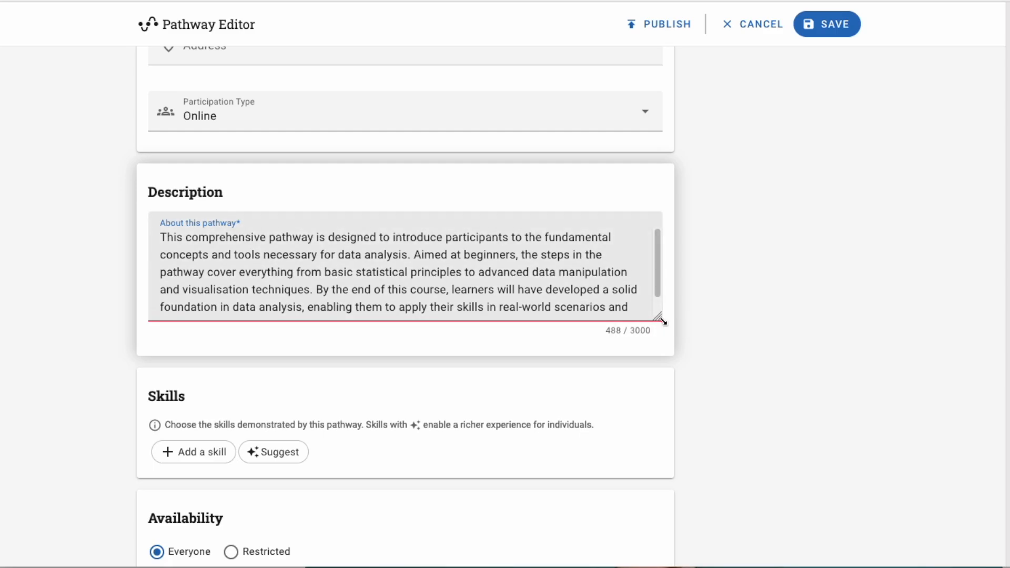
scroll(661, 322, "down", 2)
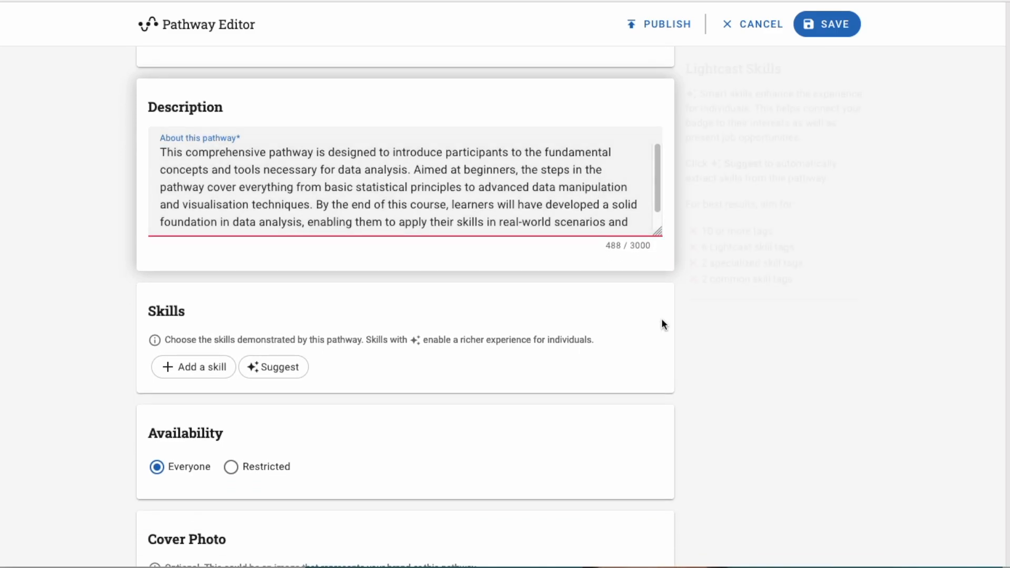
Add suggested skills Data Analysis, Data Manipulation, Data Collection, Data Visualization, Report Writing, Statistics and SQL
left_click(278, 375)
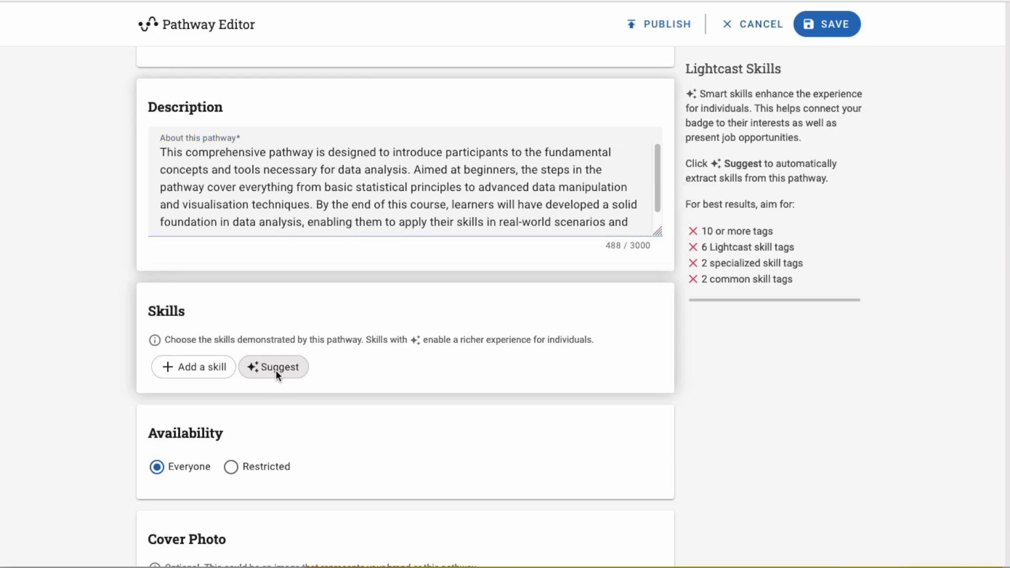
scroll(437, 360, "down", 1)
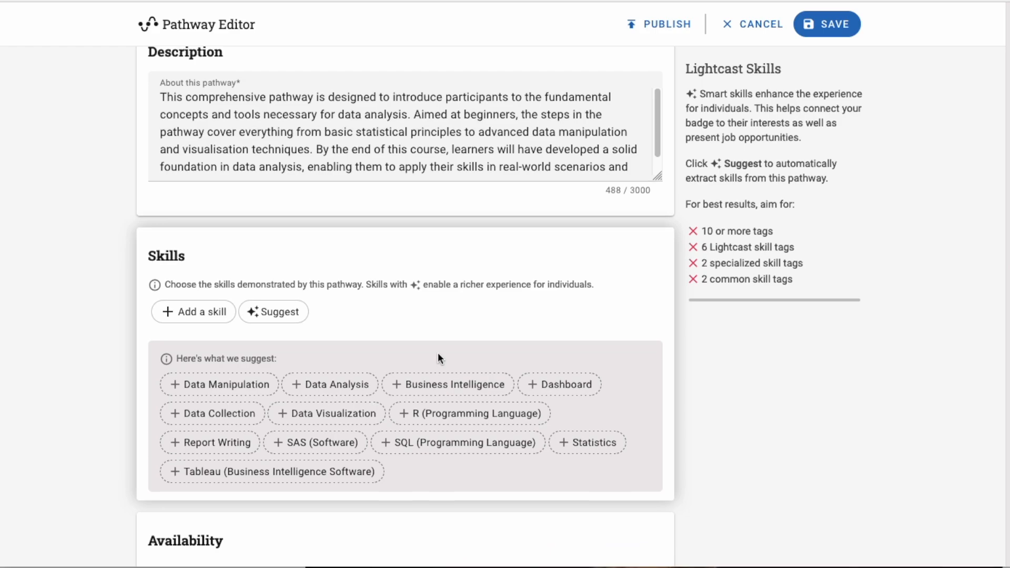
scroll(438, 355, "down", 1)
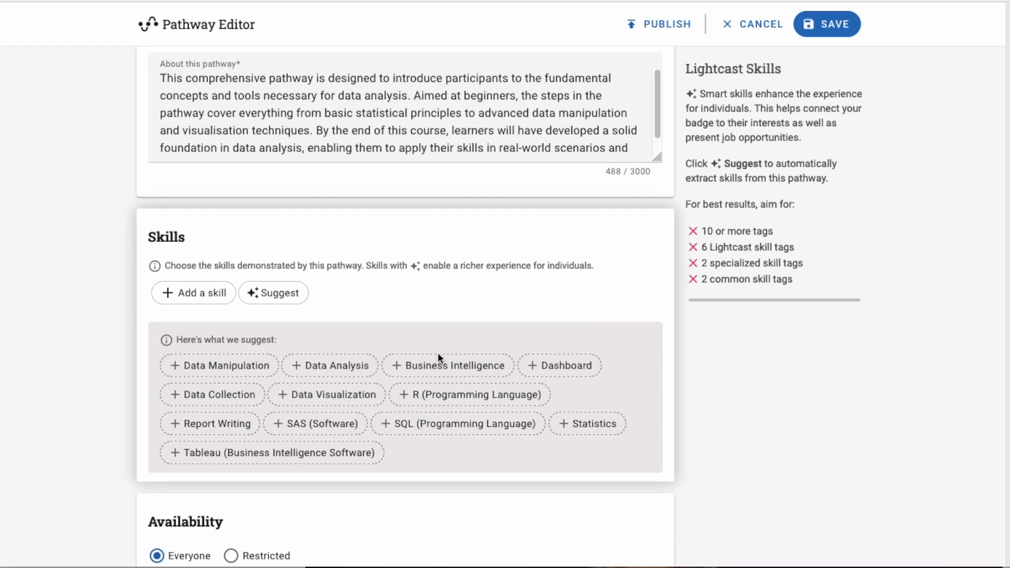
left_click(313, 369)
left_click(229, 372)
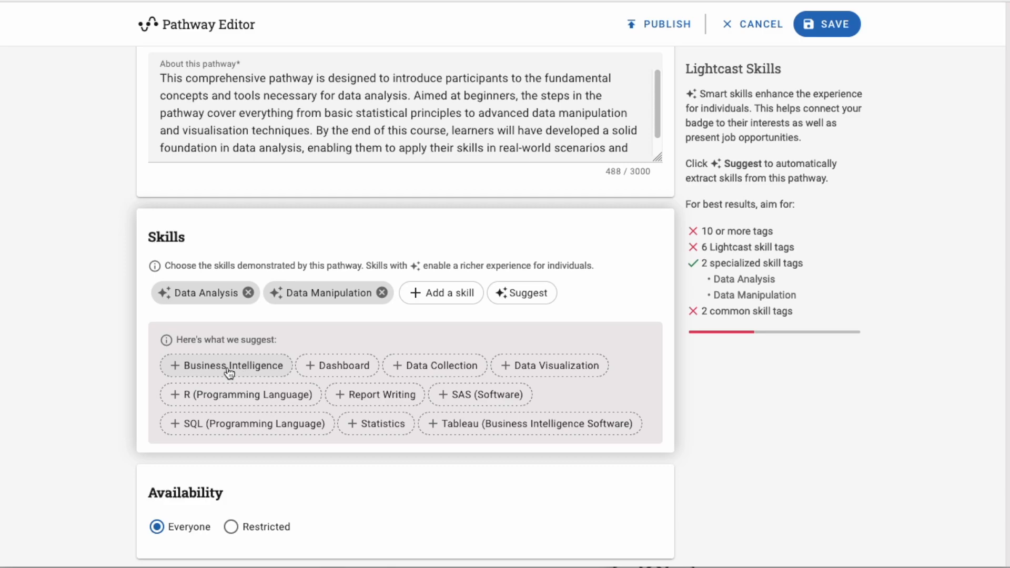
left_click(439, 368)
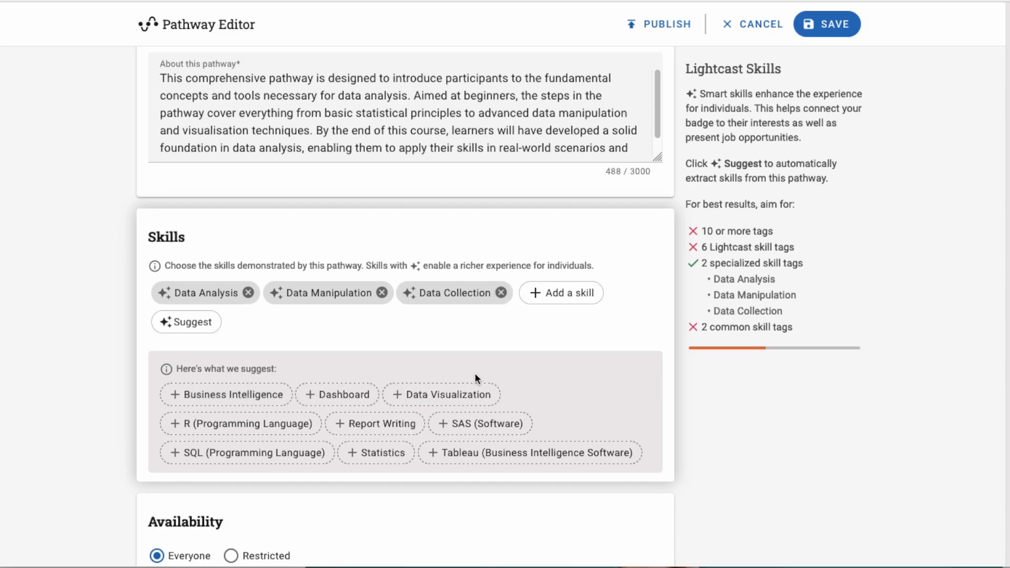
left_click(425, 393)
left_click(234, 424)
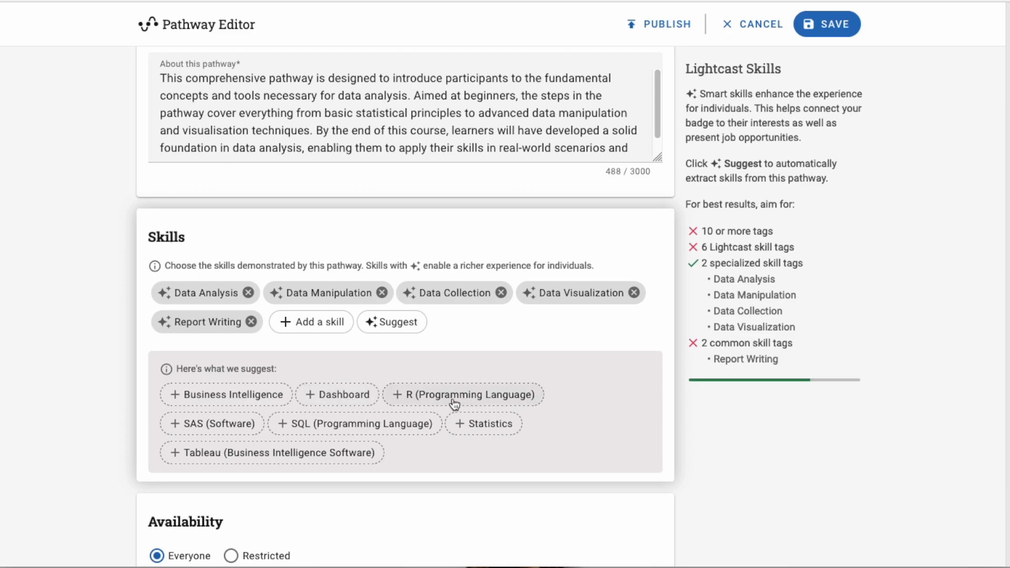
left_click(500, 424)
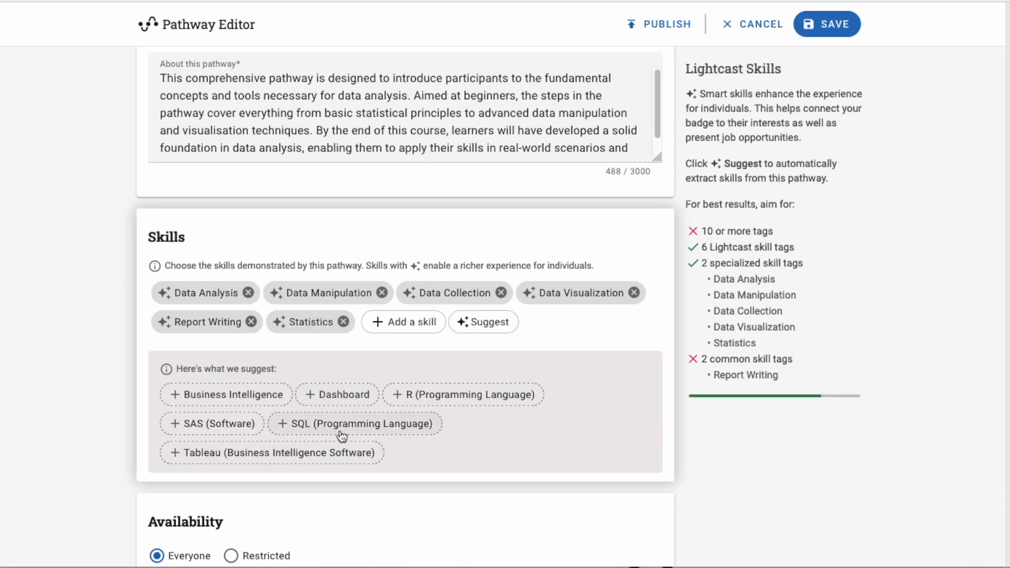
left_click(343, 436)
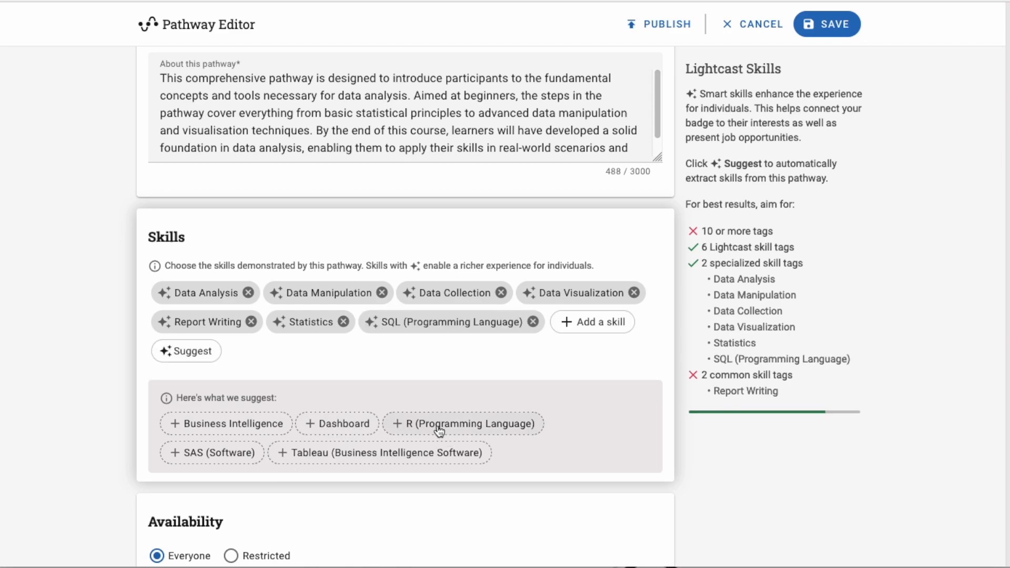
From refreshed suggestions, add Python (Programming Language), Statistical Analysis and Data Science
left_click(185, 356)
scroll(560, 365, "down", 2)
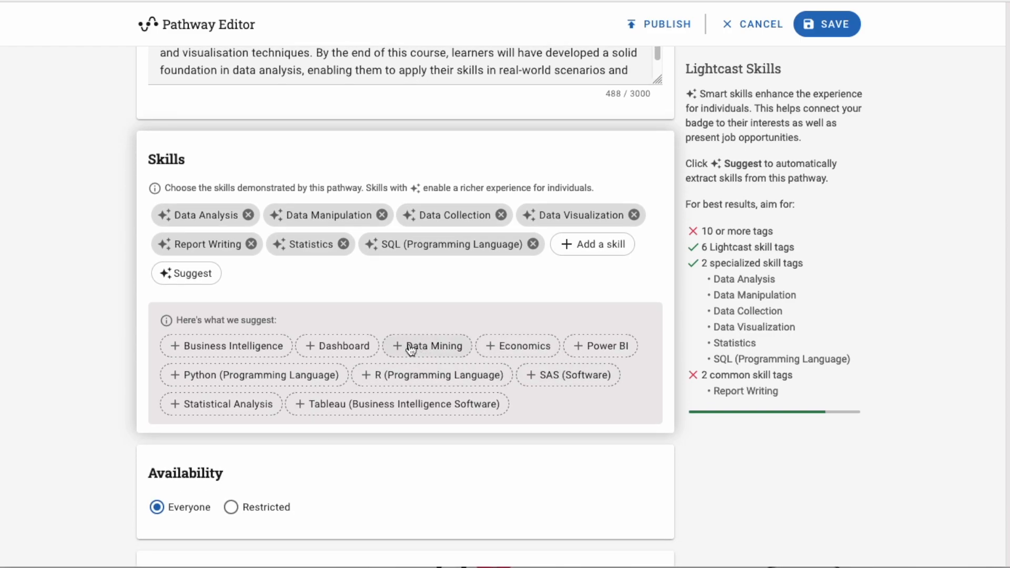
left_click(224, 376)
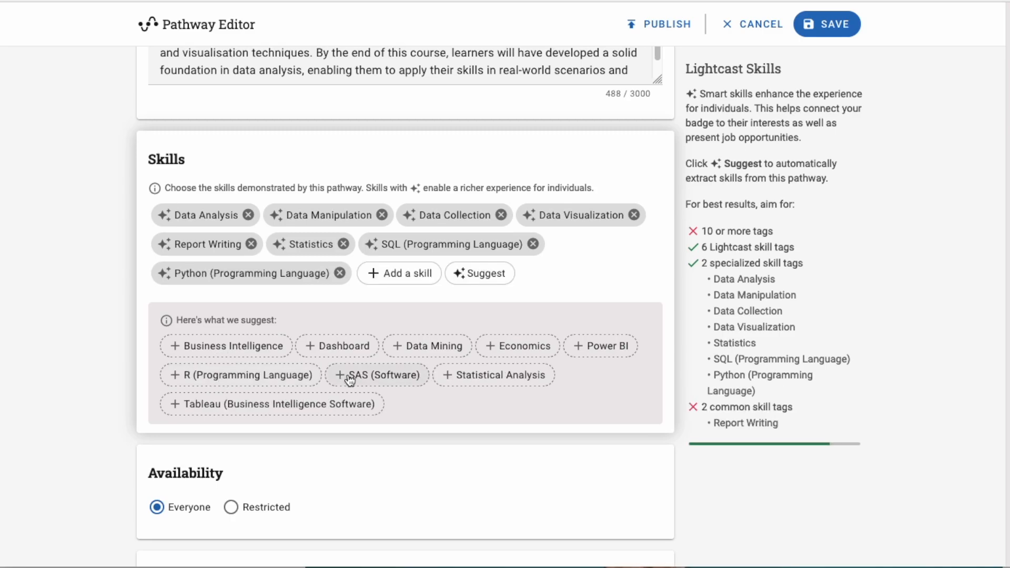
left_click(486, 386)
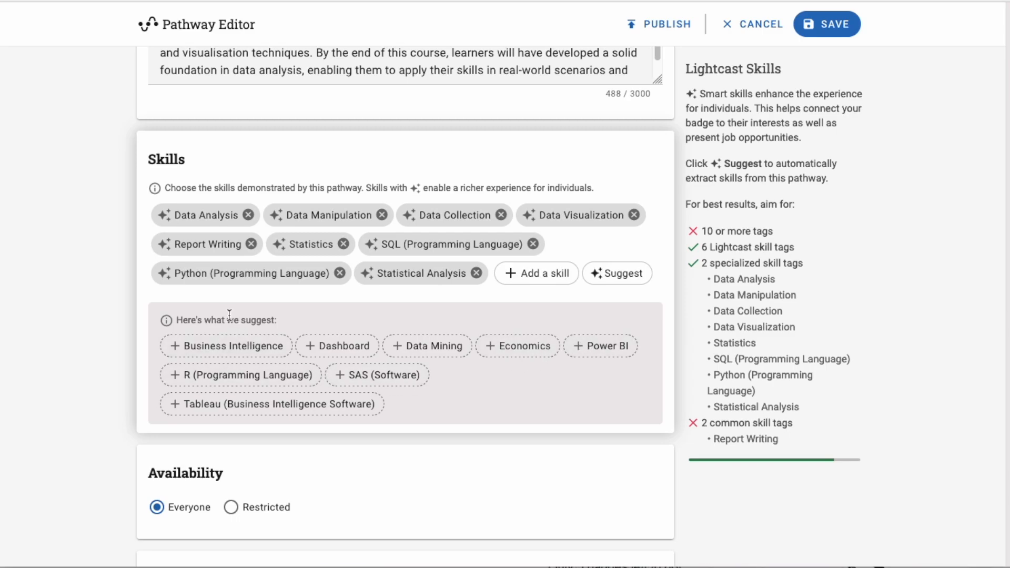
left_click(620, 274)
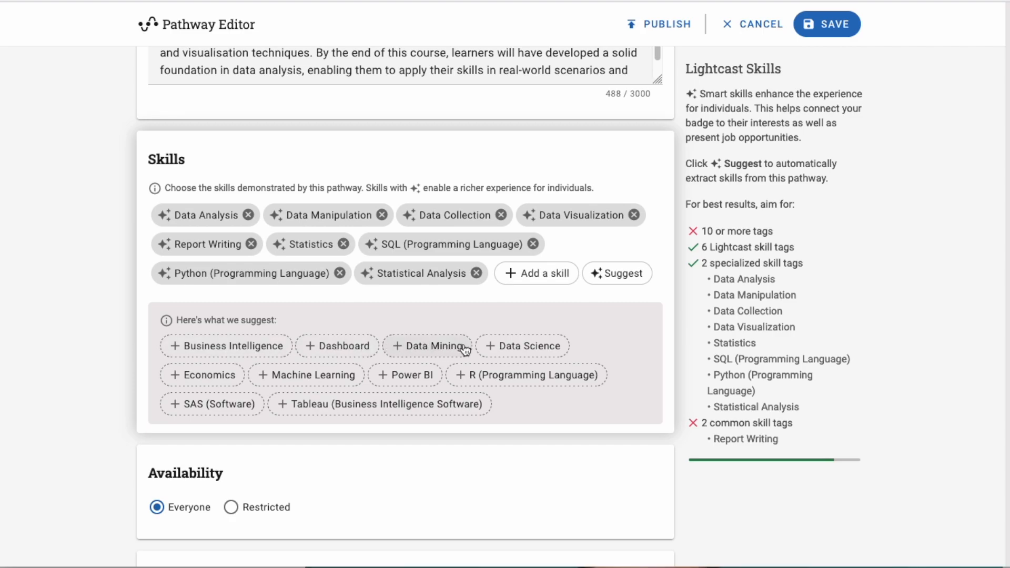
left_click(520, 347)
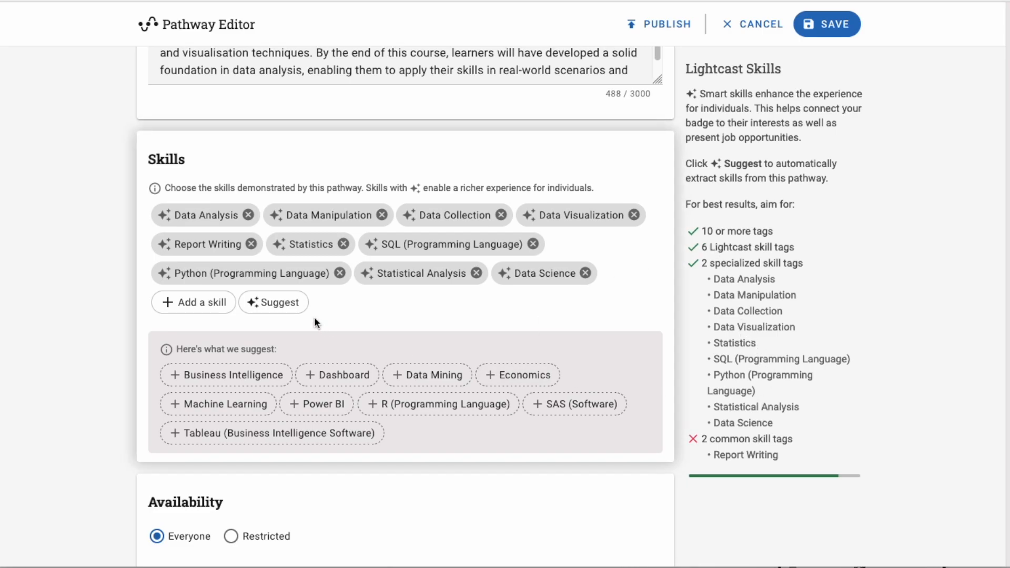
Search 'detail' and add Detail Oriented as a custom skill
left_click(210, 300)
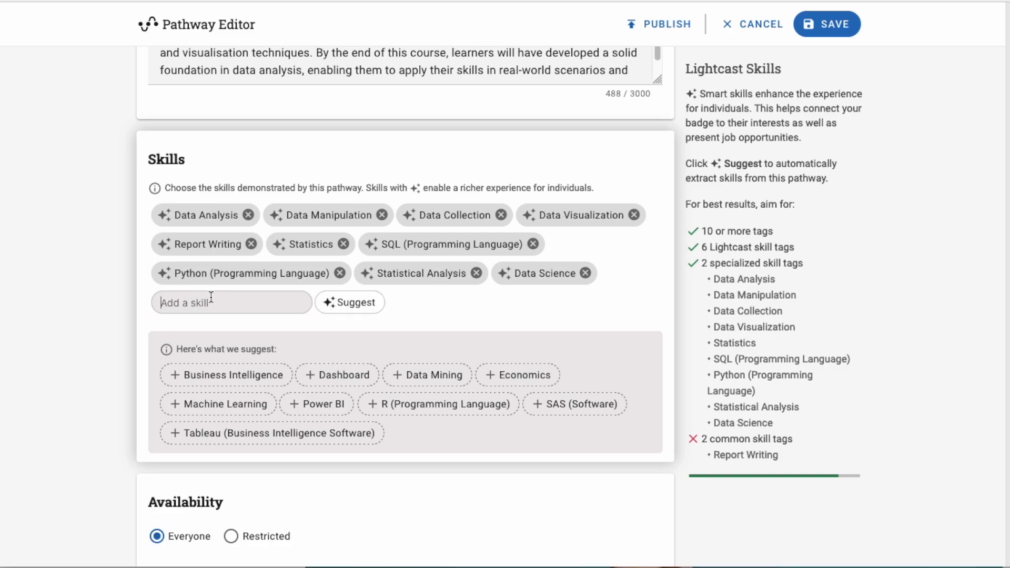
type("detail")
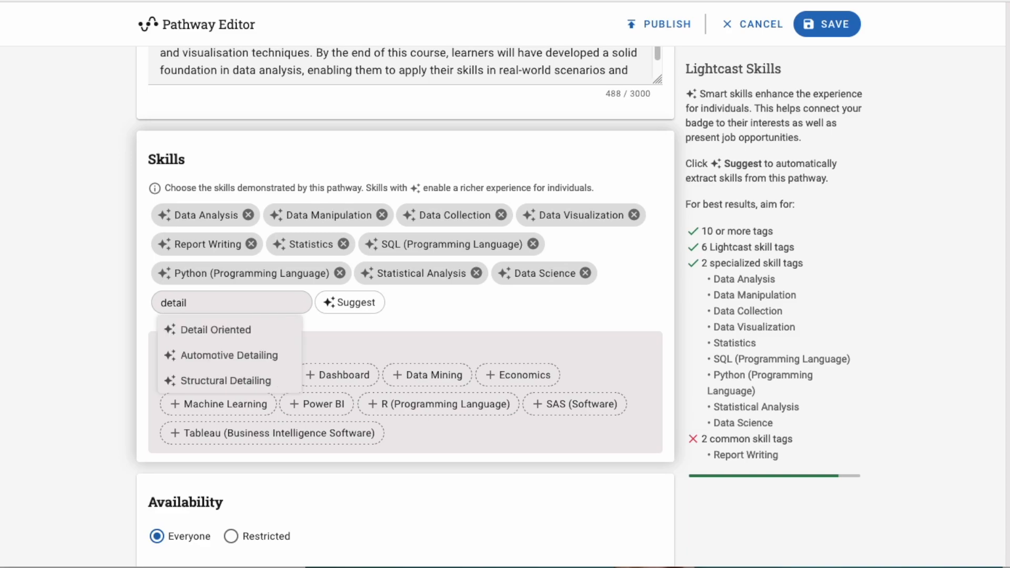
left_click(221, 328)
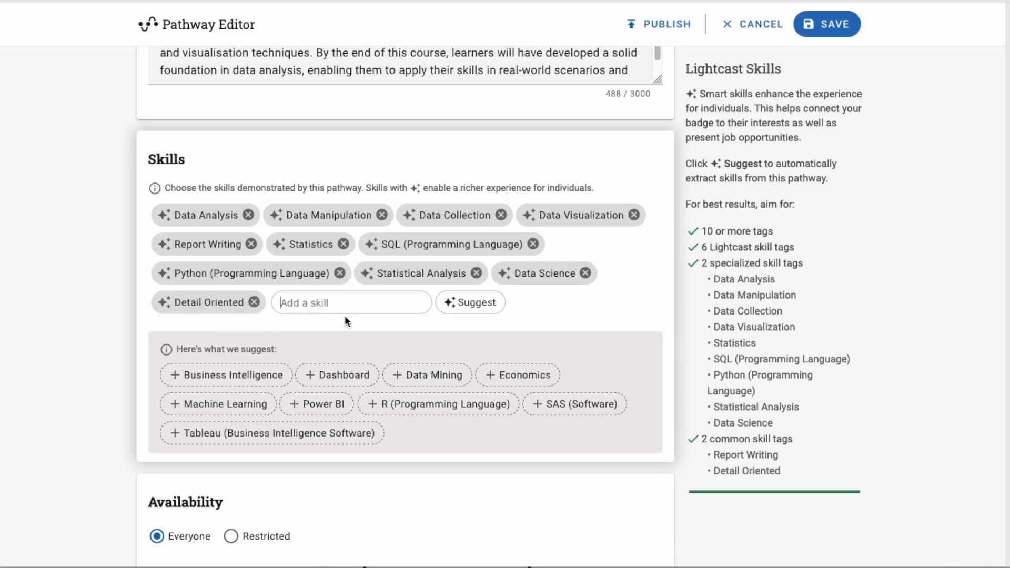
scroll(716, 392, "down", 1)
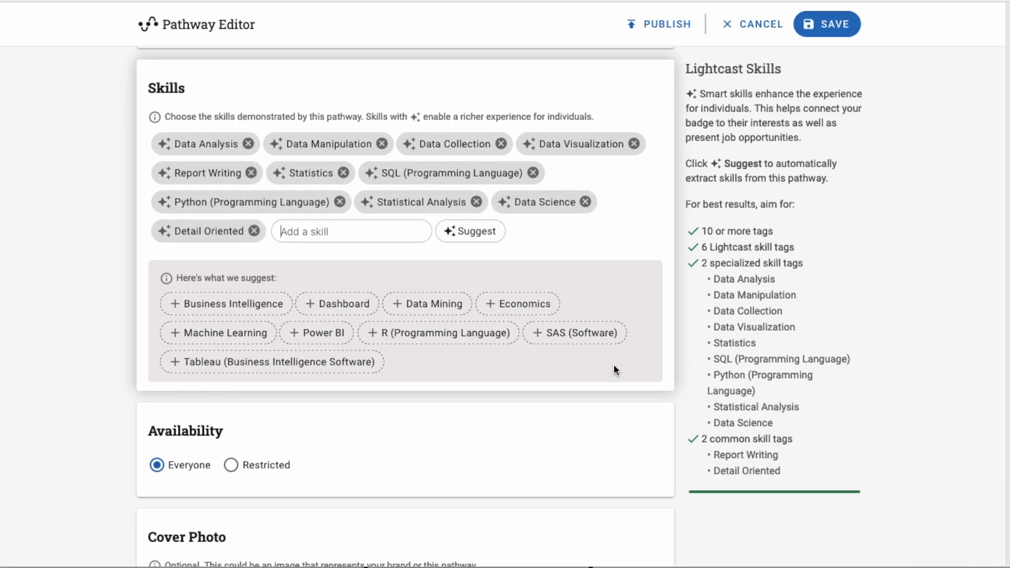
scroll(380, 420, "down", 1)
scroll(379, 420, "down", 3)
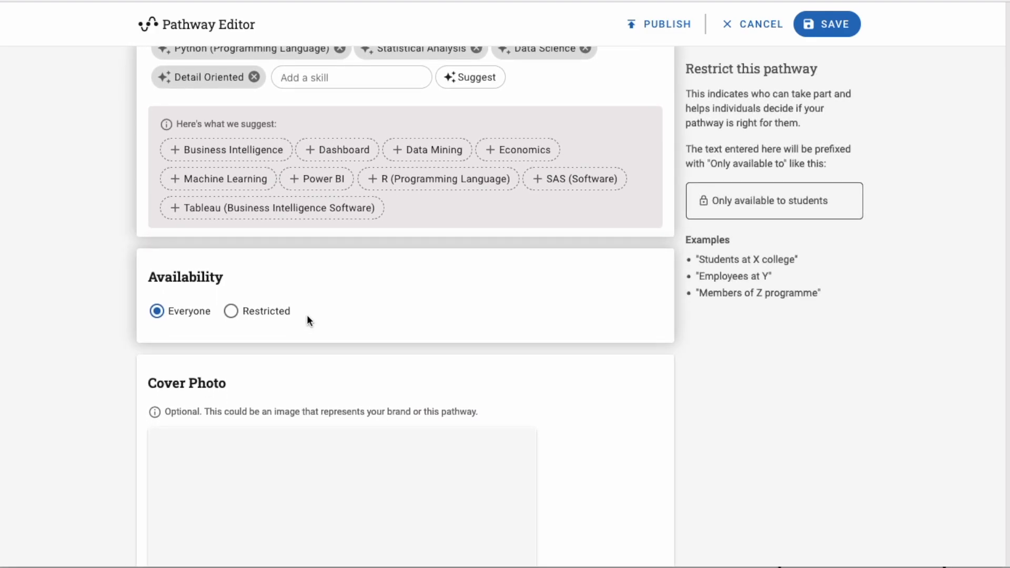
scroll(318, 319, "down", 4)
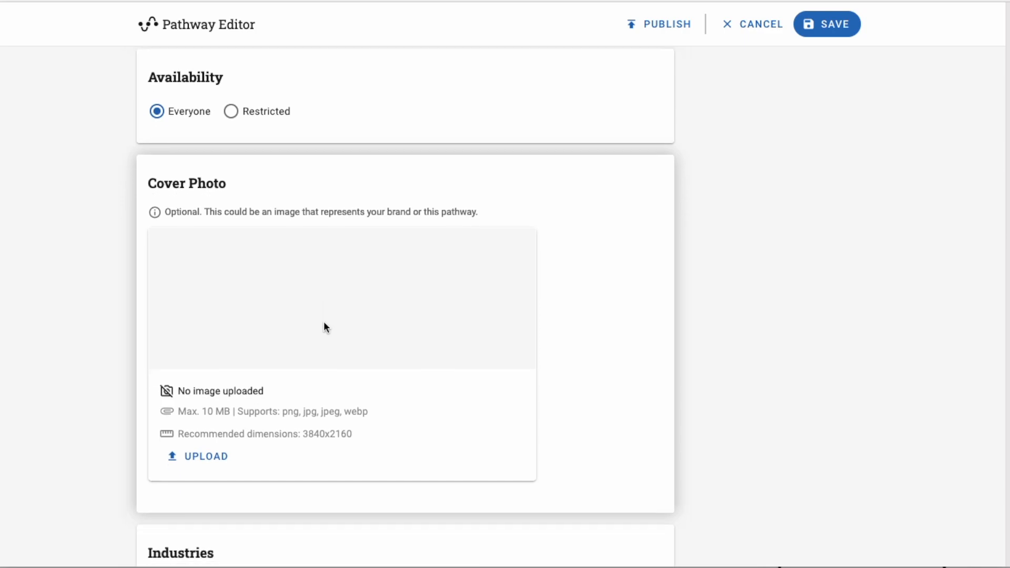
scroll(324, 327, "down", 1)
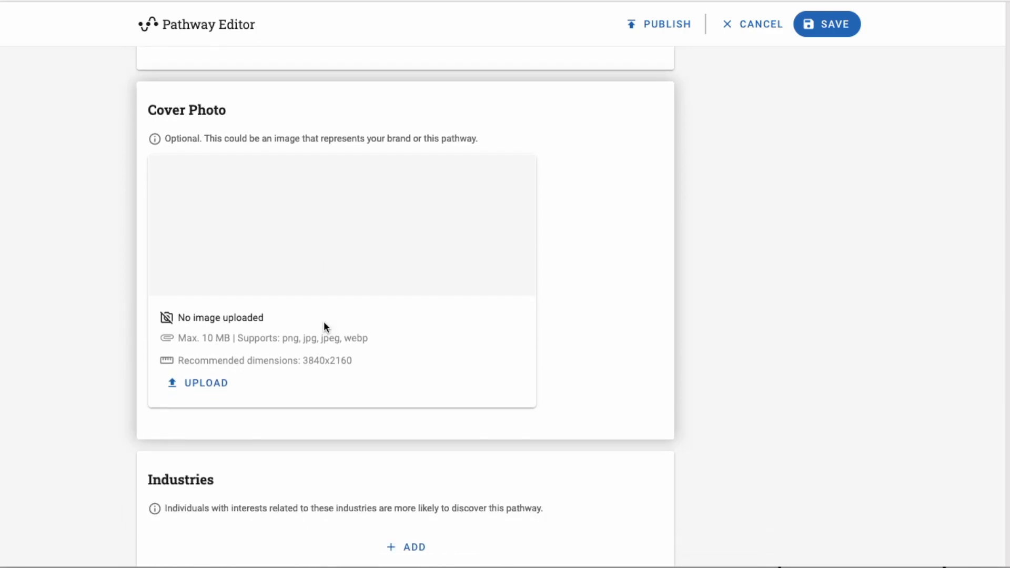
scroll(324, 326, "down", 3)
Add Information Technology and Computer Science as the pathway's industry
scroll(292, 402, "down", 2)
left_click(416, 272)
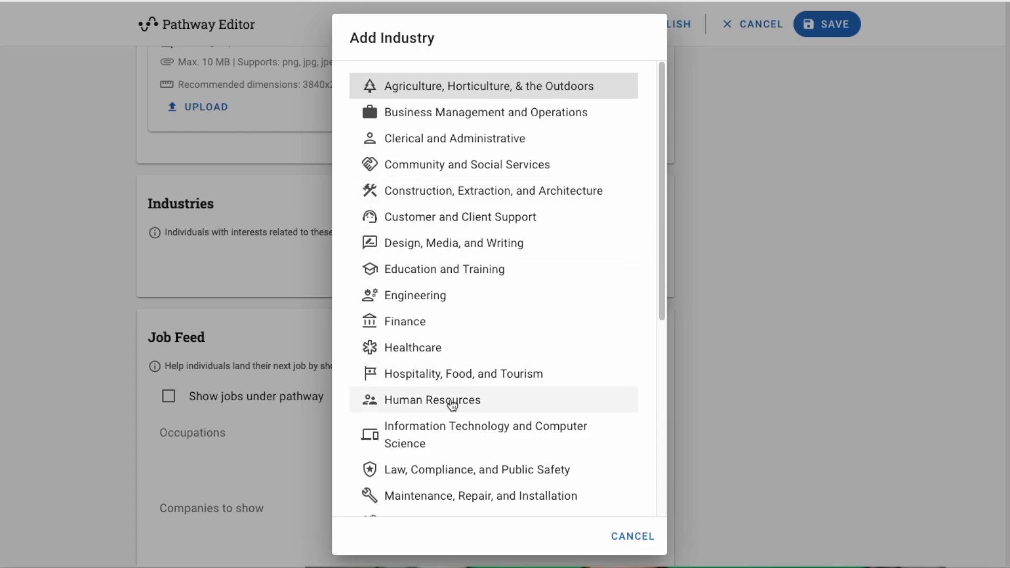
left_click(430, 437)
Add a new empty badge step to the pathway
scroll(322, 419, "down", 4)
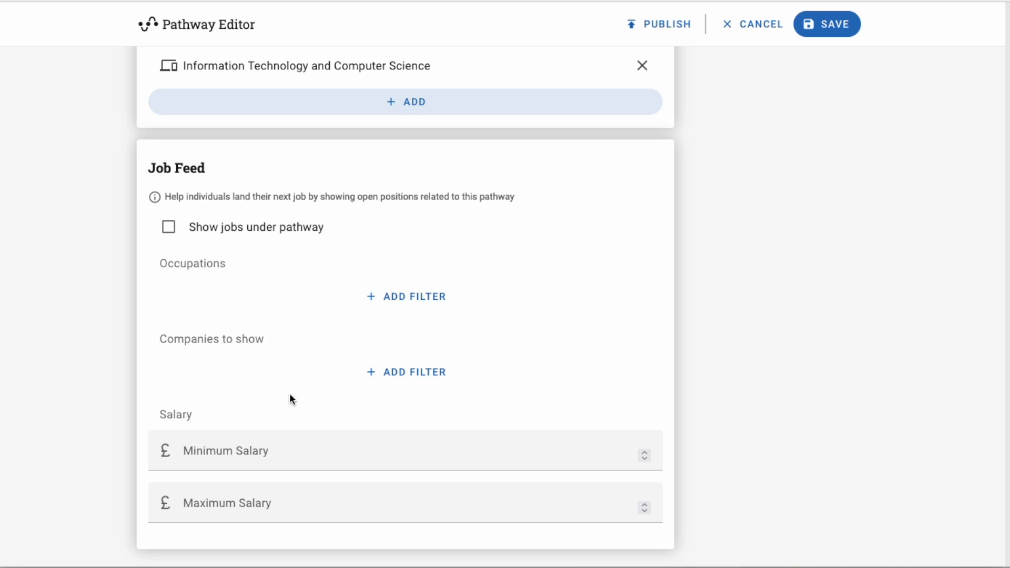
scroll(290, 398, "down", 2)
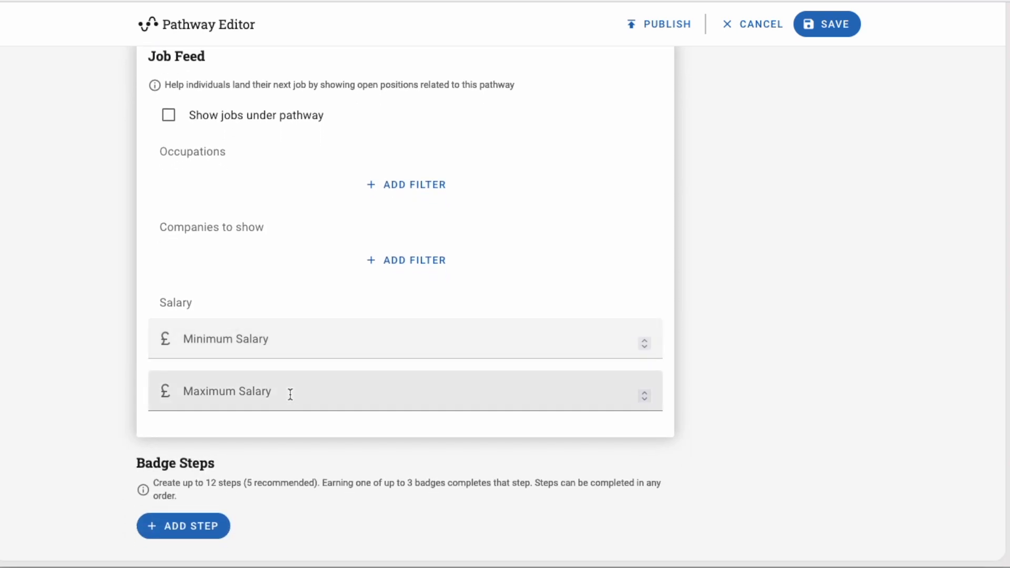
left_click(217, 529)
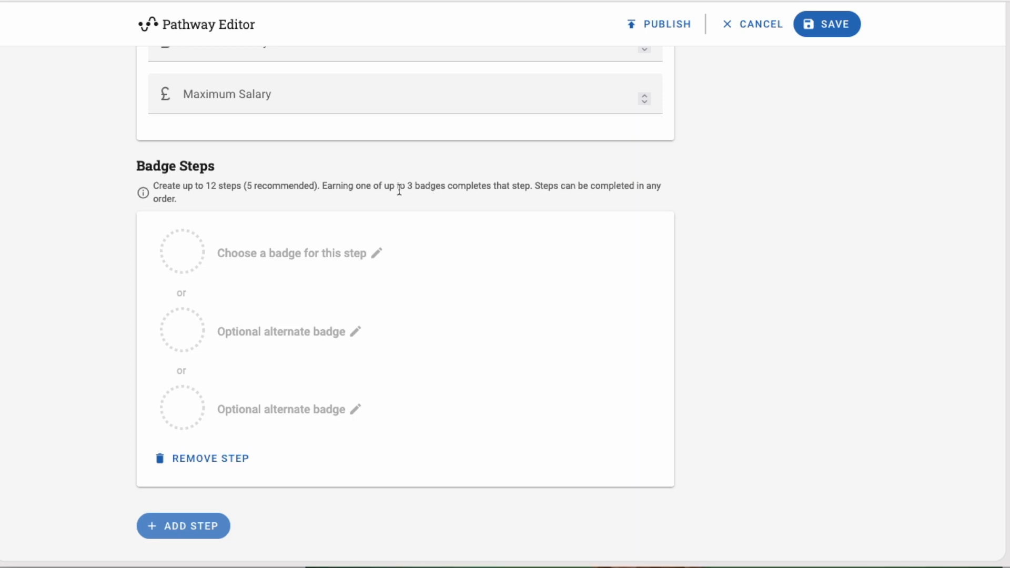
Choose CV Ready as the badge for the first badge step
left_click(265, 268)
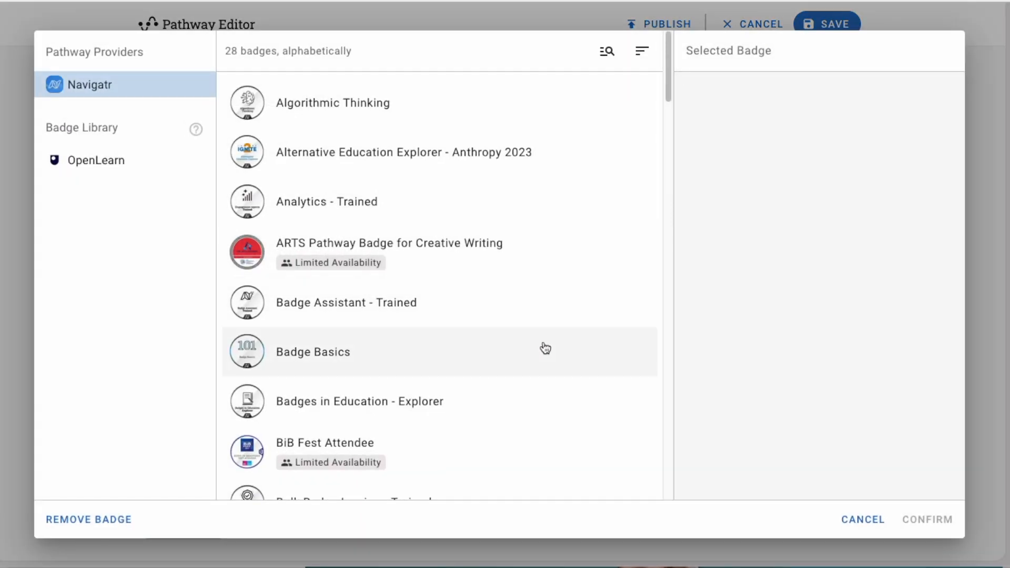
scroll(545, 348, "down", 3)
scroll(545, 347, "down", 2)
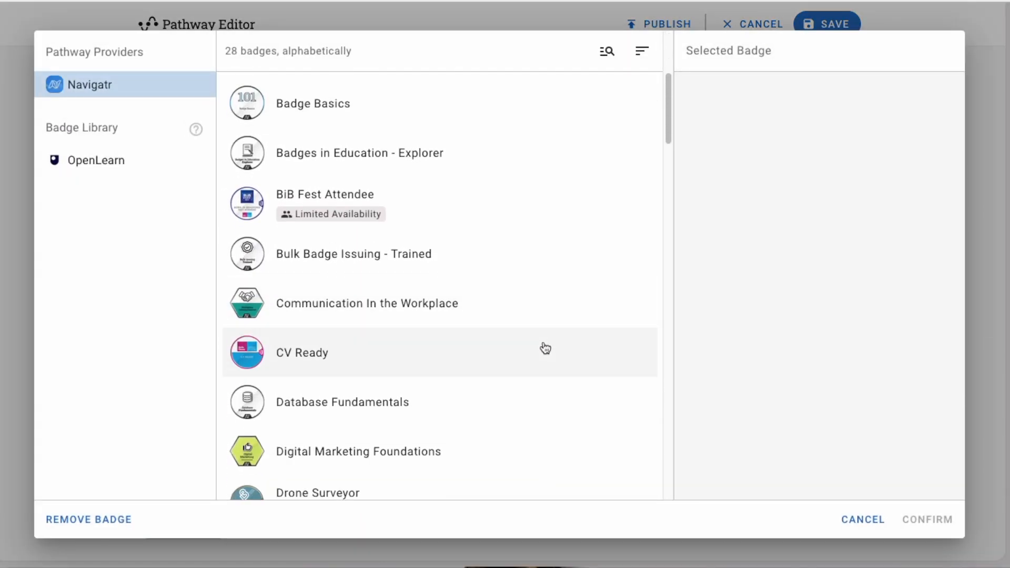
scroll(545, 348, "down", 1)
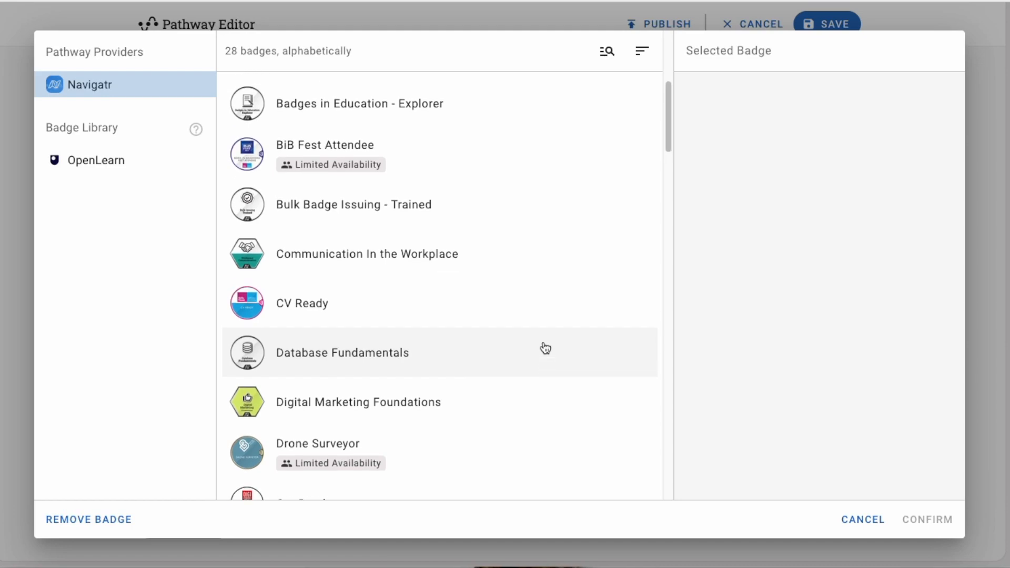
left_click(324, 316)
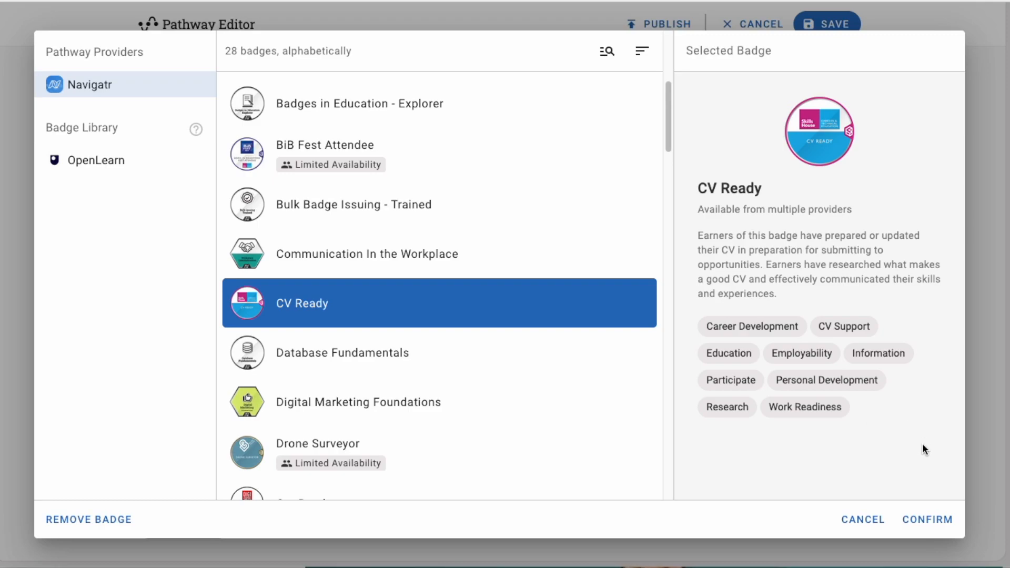
left_click(928, 522)
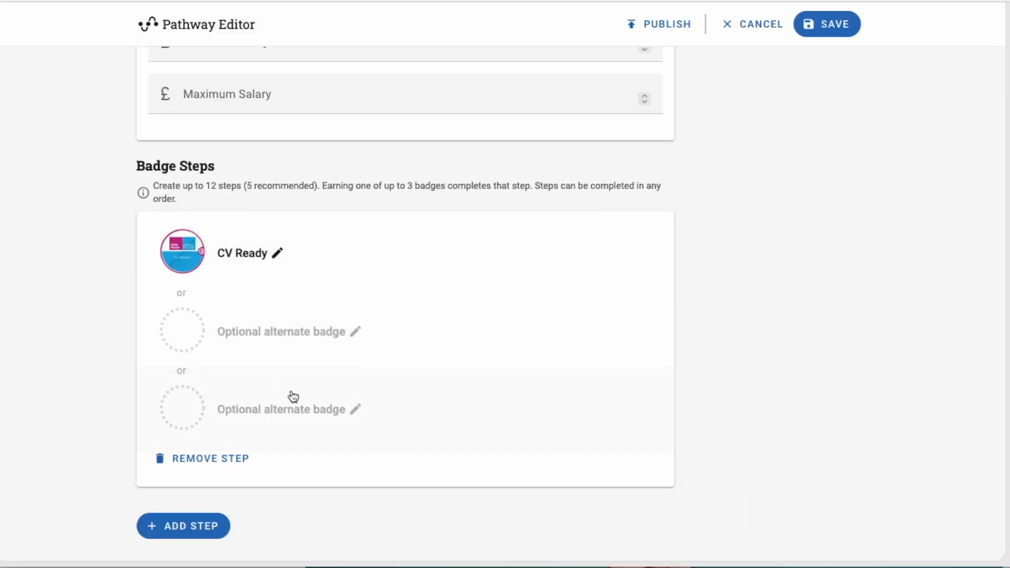
Set Get Ready as the step's first optional alternate badge
left_click(230, 346)
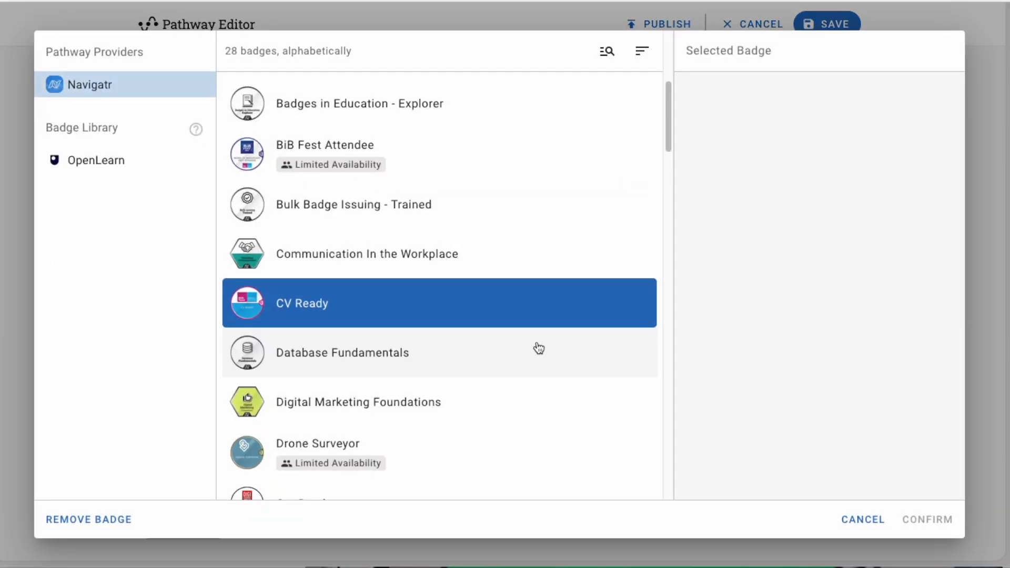
scroll(539, 348, "down", 3)
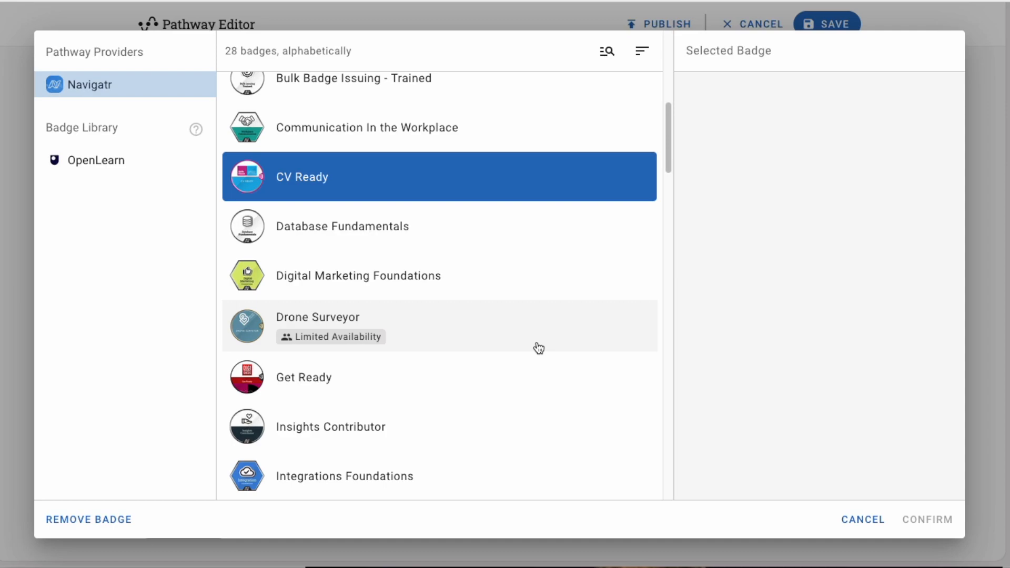
left_click(292, 387)
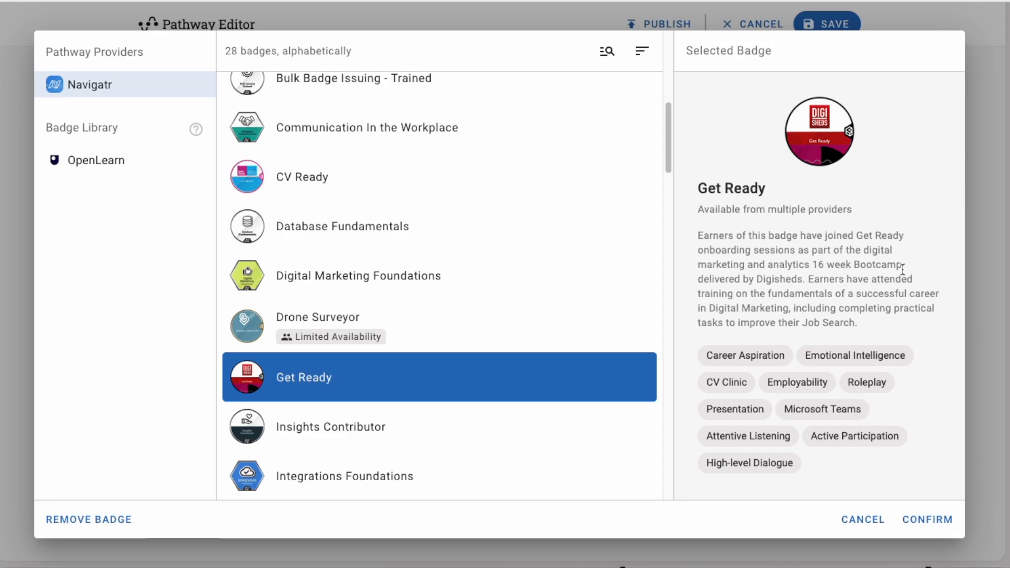
left_click(930, 527)
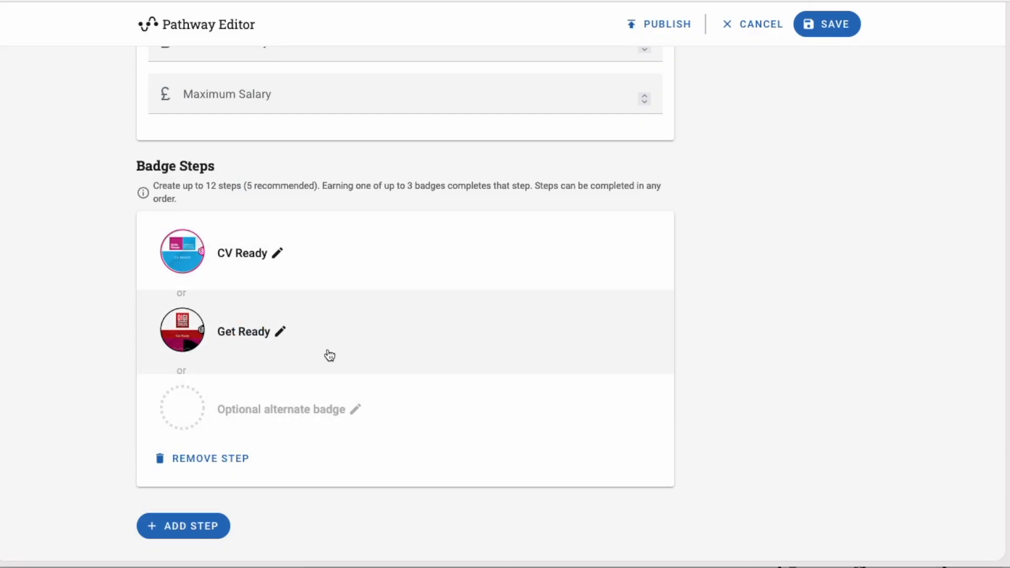
For the second alternate slot, list the OpenLearn library's 40 badges and review the library help
left_click(235, 417)
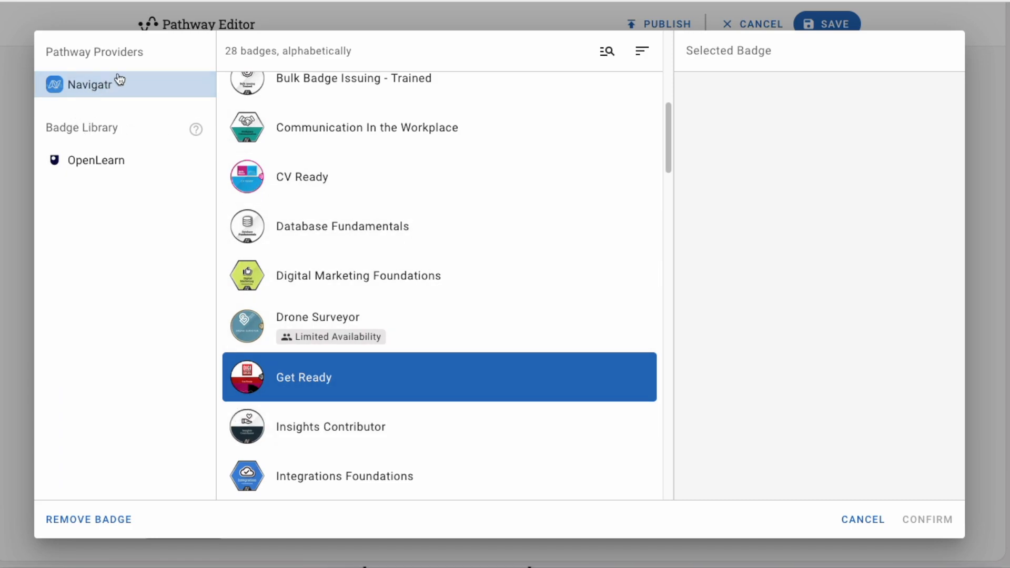
scroll(485, 248, "up", 7)
scroll(484, 246, "down", 3)
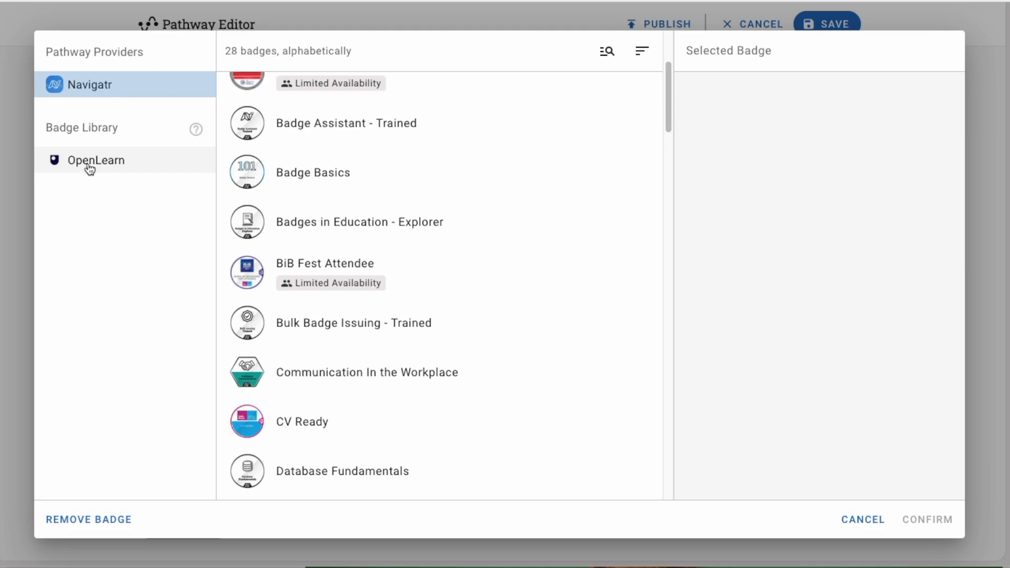
left_click(89, 167)
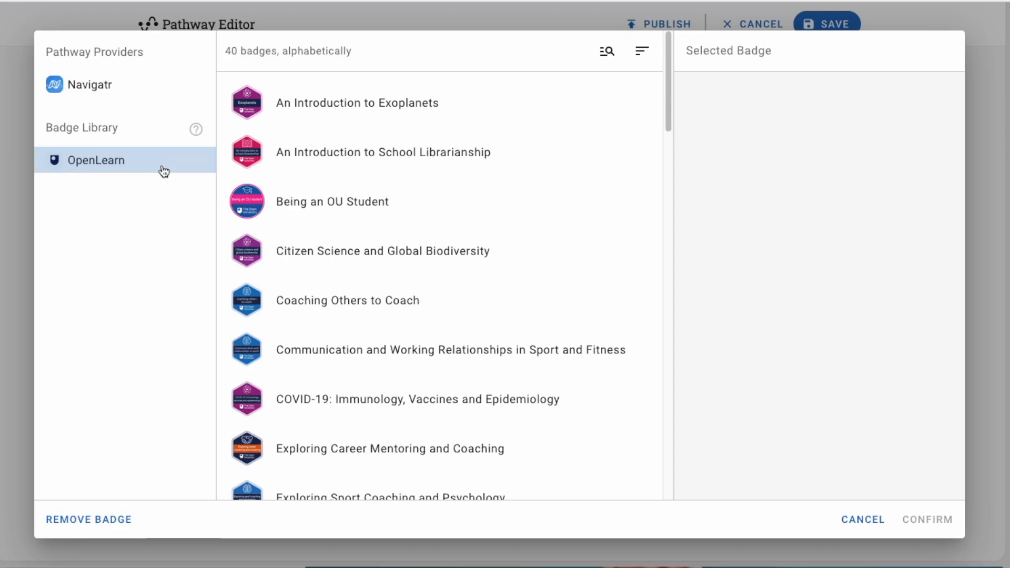
left_click(196, 129)
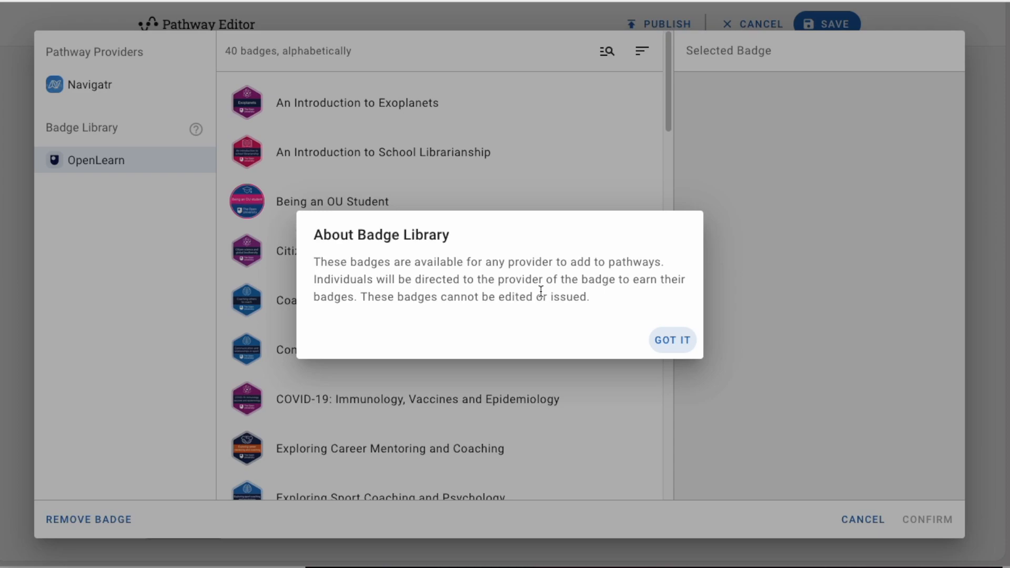
left_click(676, 342)
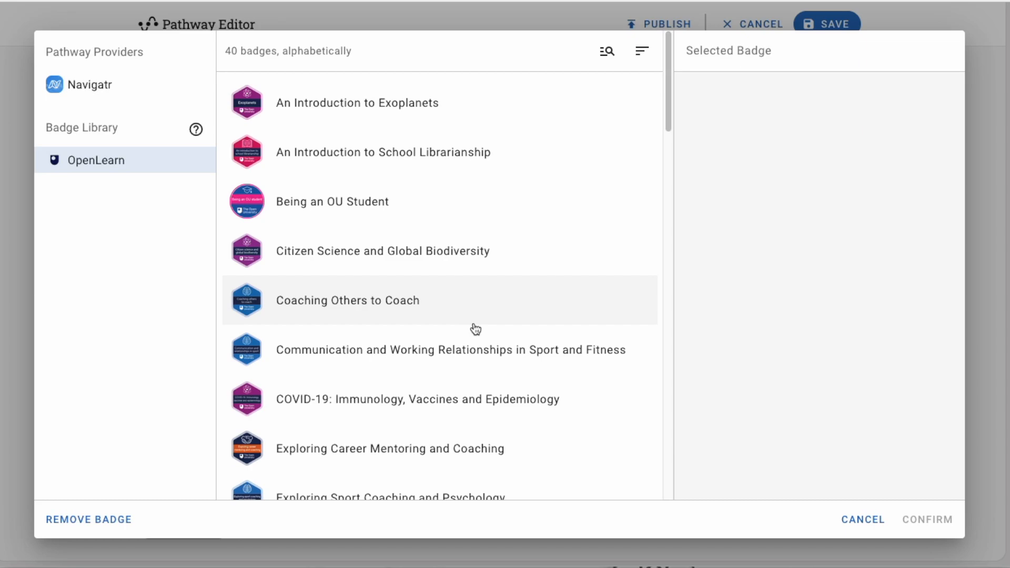
scroll(476, 330, "down", 3)
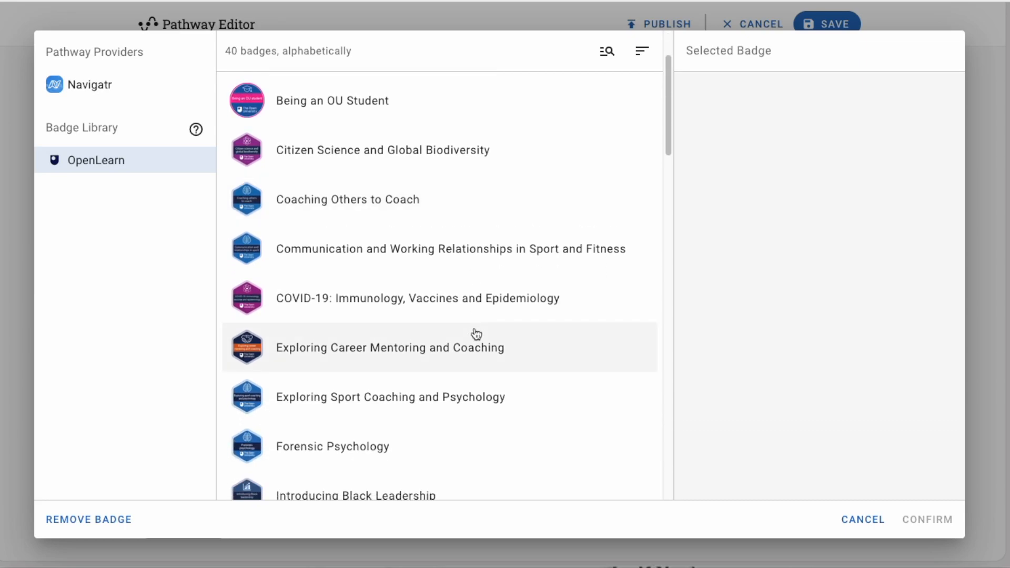
scroll(555, 230, "up", 3)
left_click(606, 51)
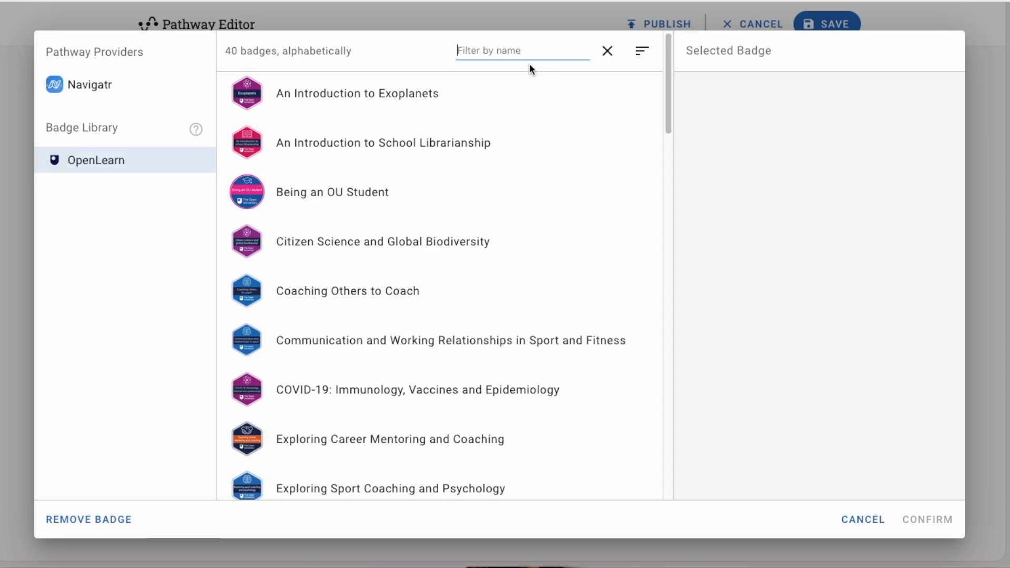
Filter OpenLearn badges by 'career' and add Personal Branding for Career Success as the third alternative badge
type("career")
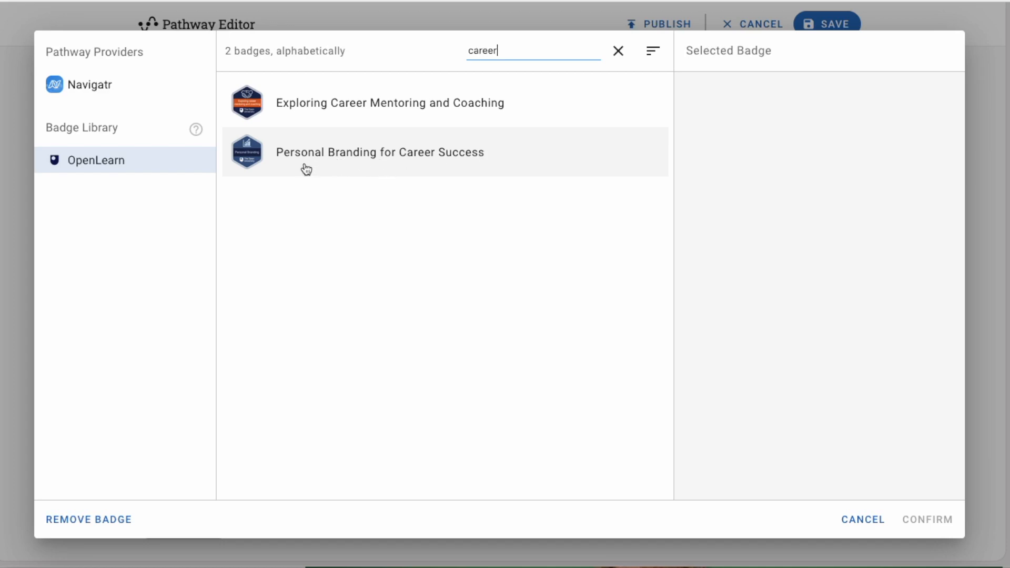
left_click(375, 164)
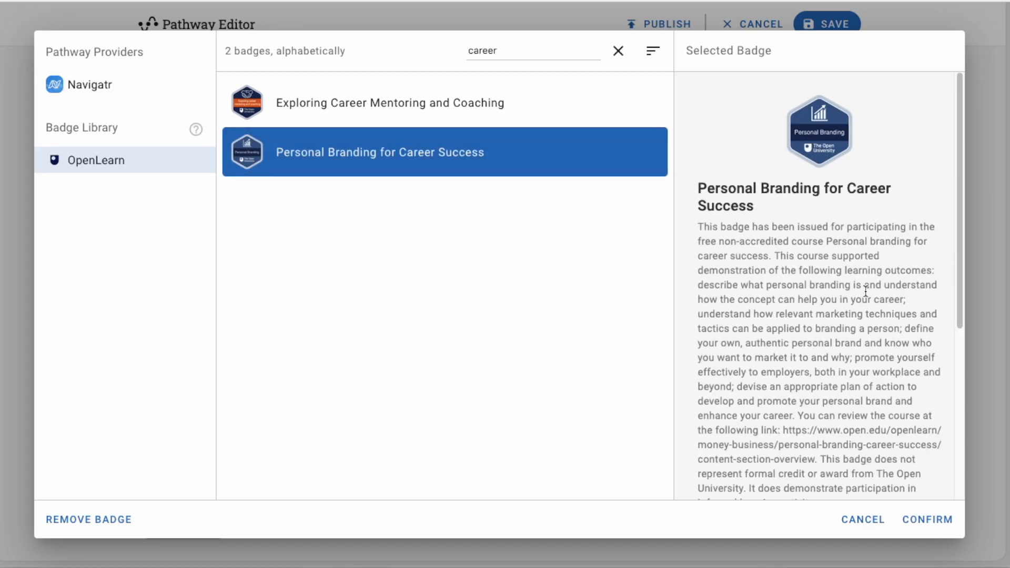
scroll(866, 291, "down", 2)
scroll(866, 291, "up", 2)
scroll(865, 291, "down", 4)
scroll(865, 291, "down", 3)
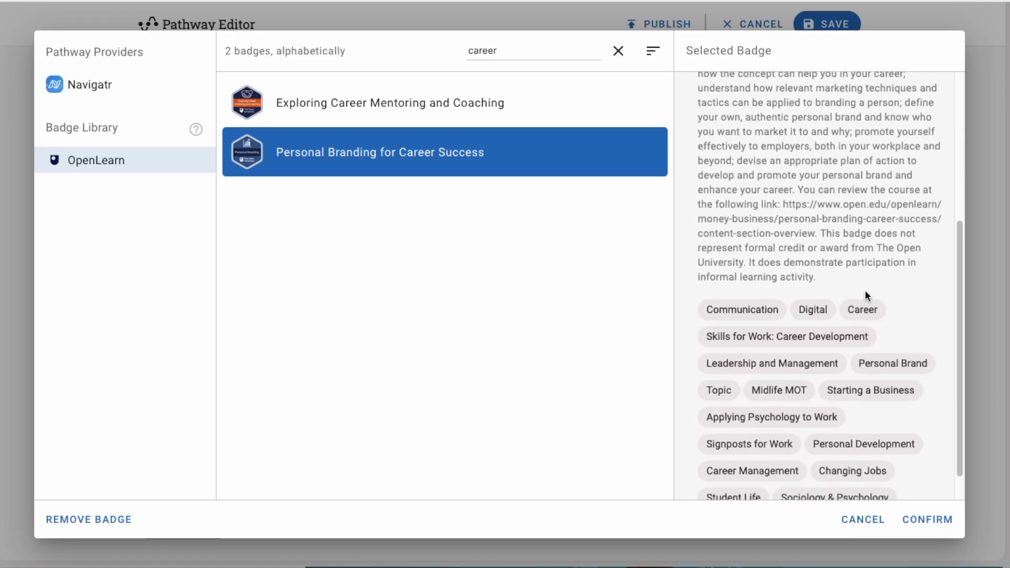
left_click(924, 525)
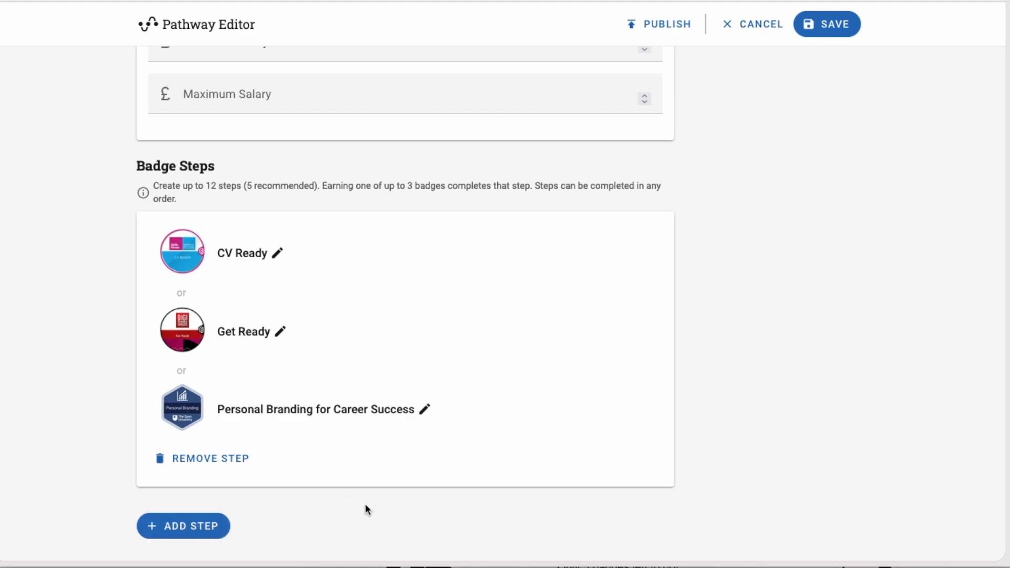
Add a second step whose badge is Navigatr's Algorithmic Thinking, chosen from the unfiltered list
left_click(201, 526)
scroll(211, 517, "down", 3)
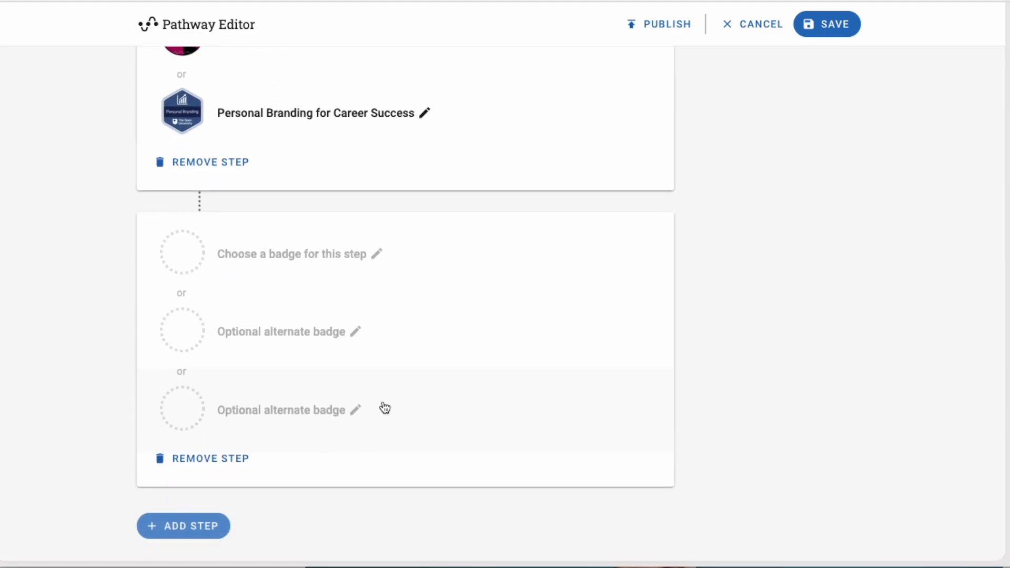
scroll(385, 407, "up", 1)
scroll(385, 407, "up", 2)
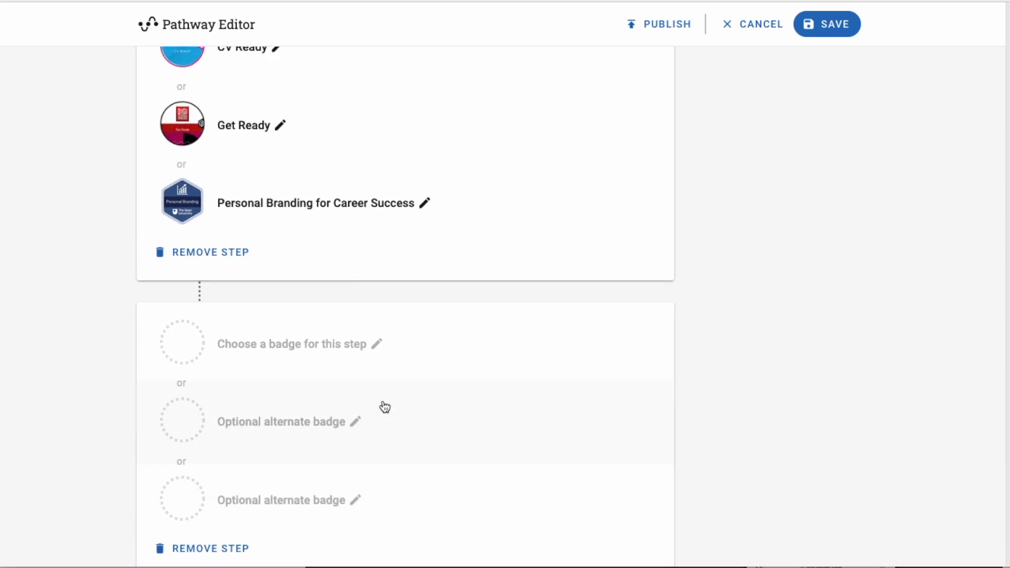
scroll(385, 408, "down", 1)
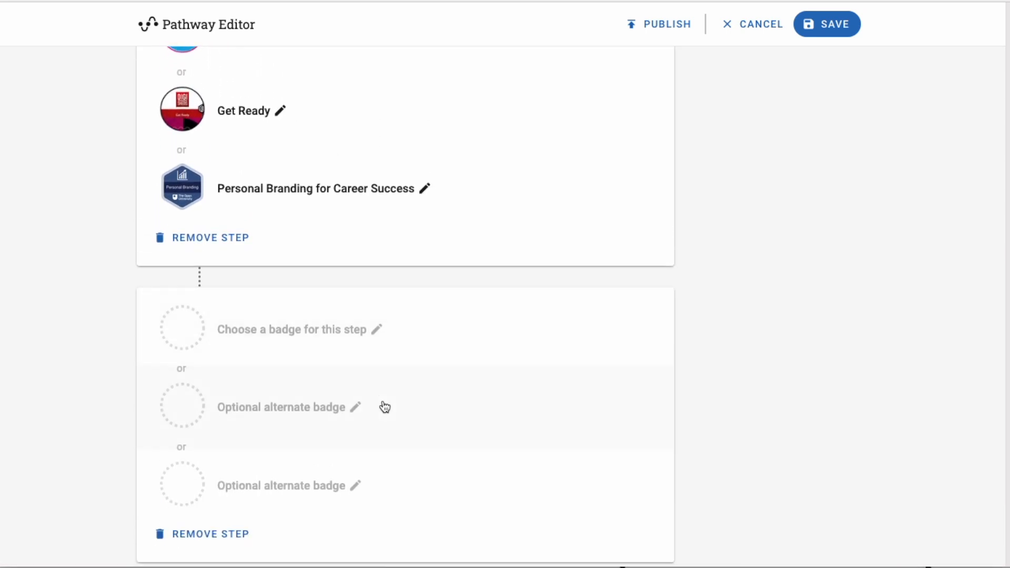
left_click(302, 343)
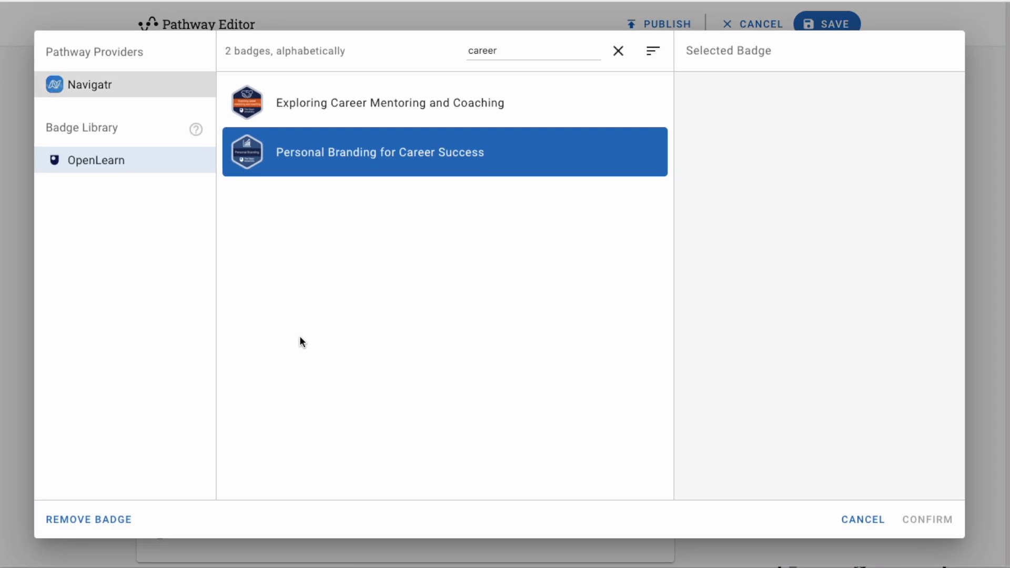
left_click(99, 88)
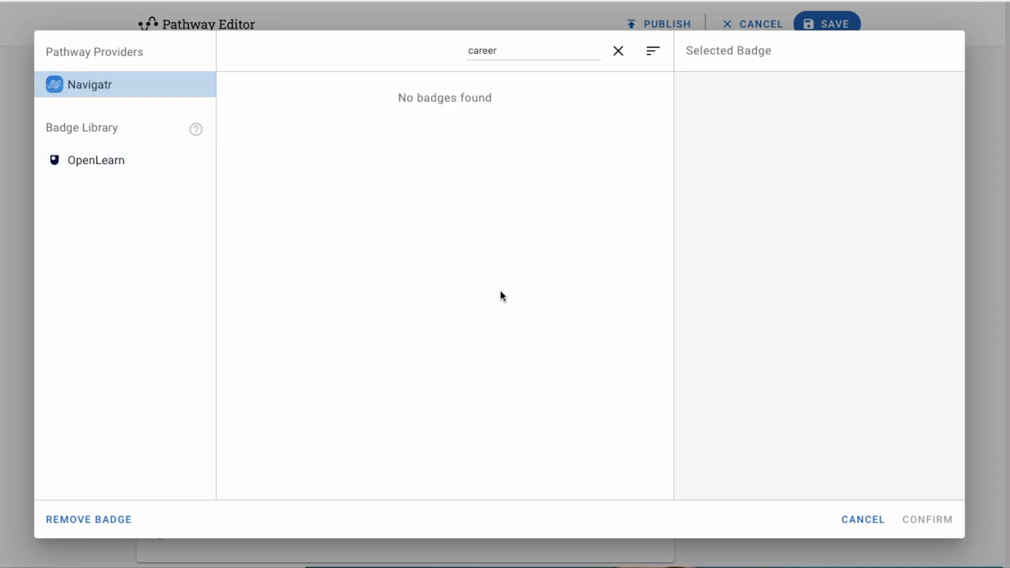
left_click(619, 51)
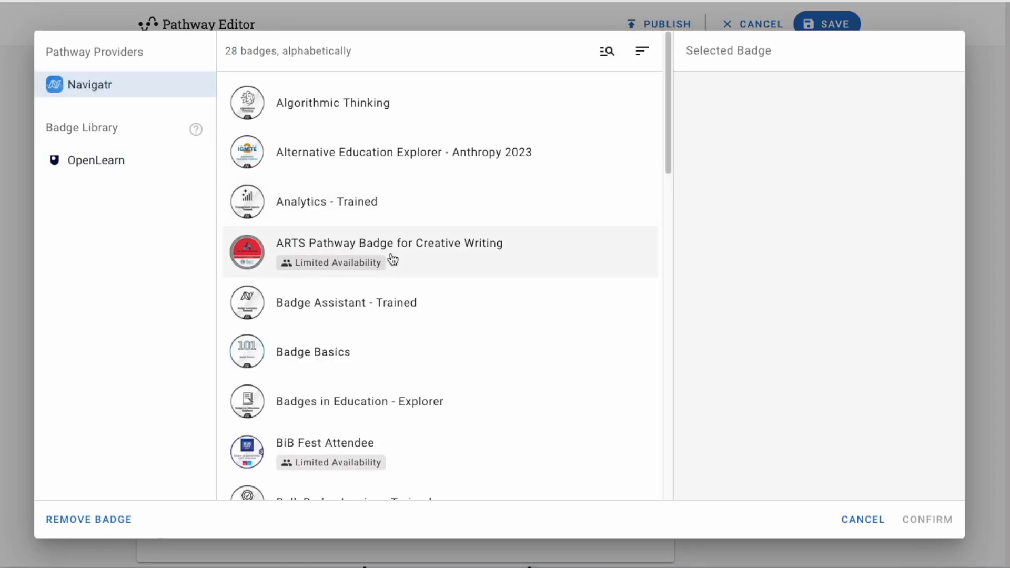
left_click(389, 99)
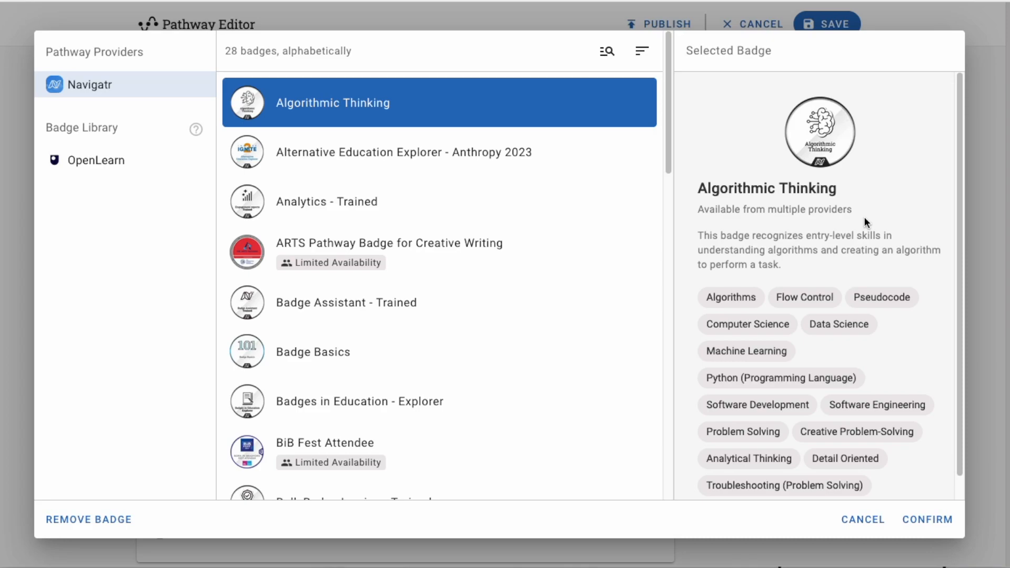
left_click_drag(963, 181, 964, 235)
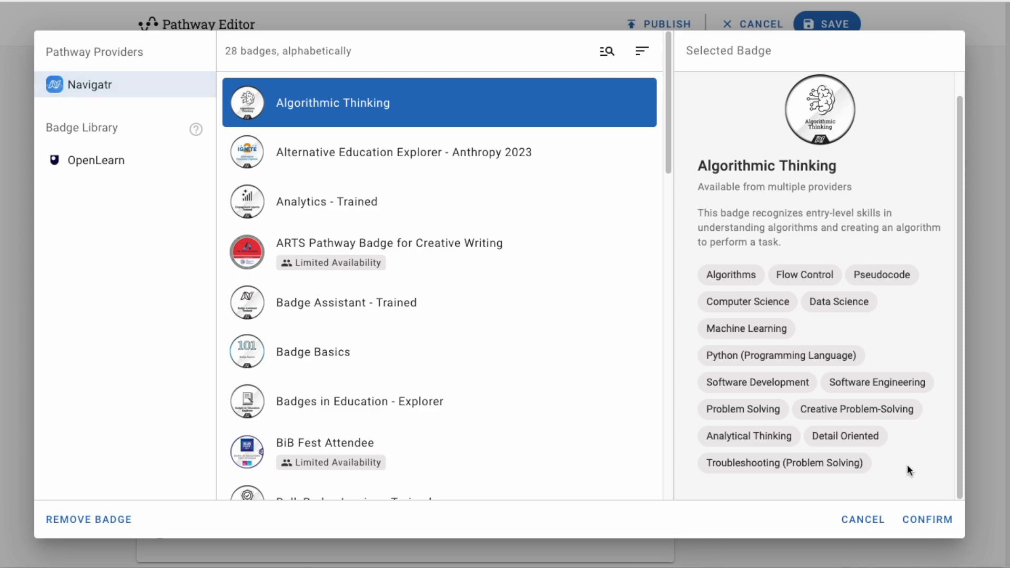
left_click(902, 521)
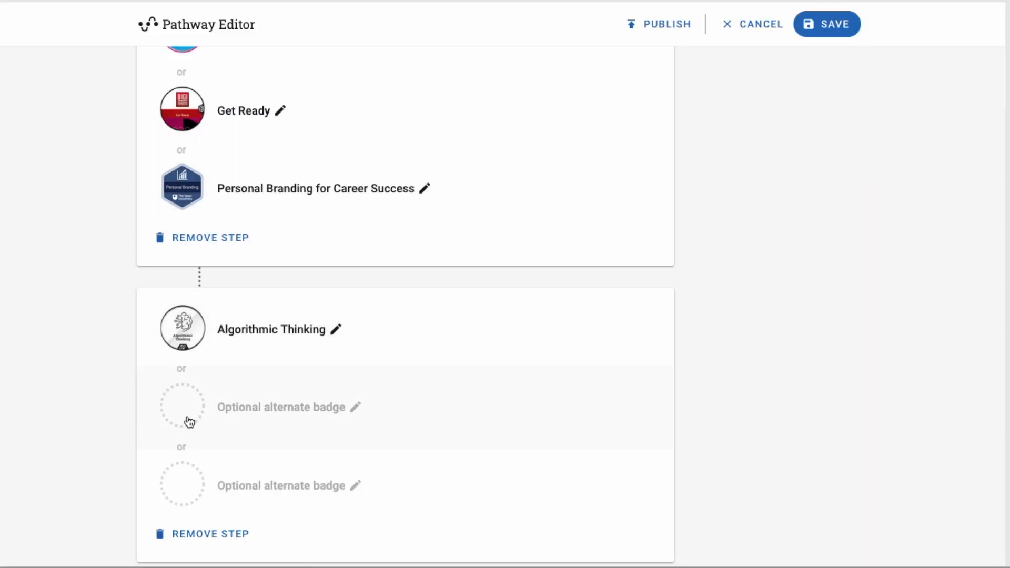
Add XP Young Programmer as the first alternate badge to the Algorithmic Thinking step
scroll(187, 421, "down", 2)
left_click(277, 344)
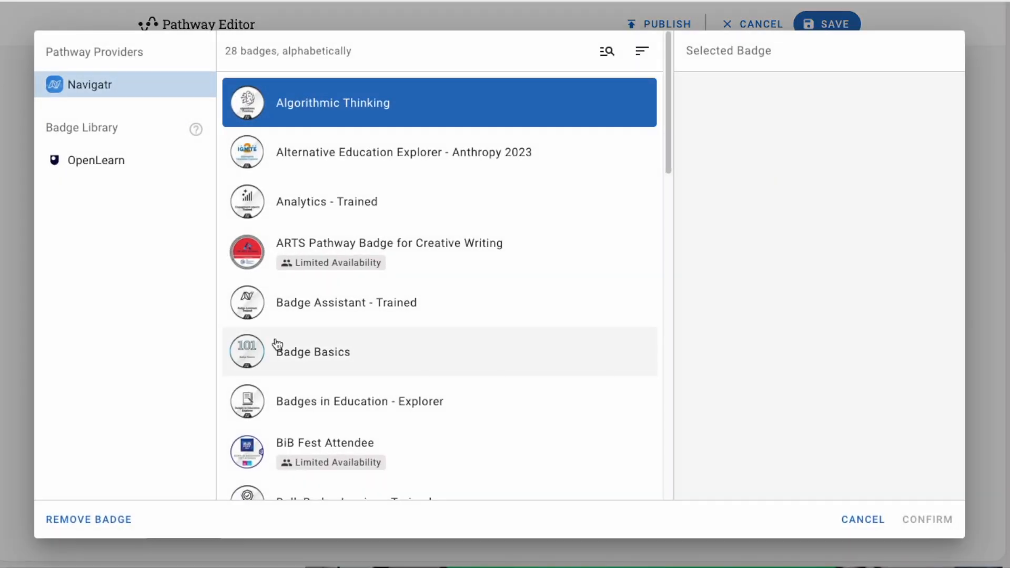
scroll(499, 346, "down", 7)
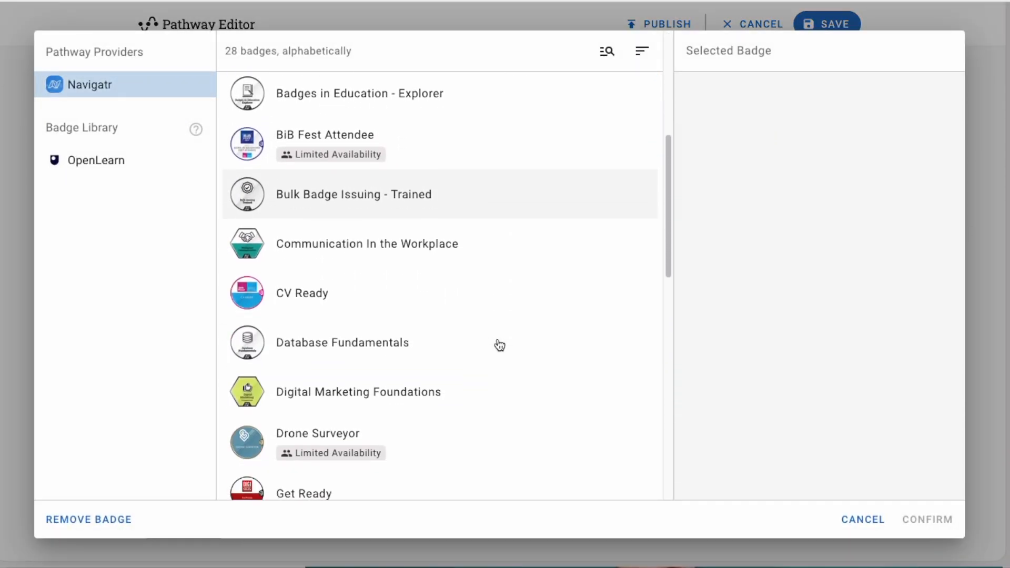
scroll(499, 345, "down", 10)
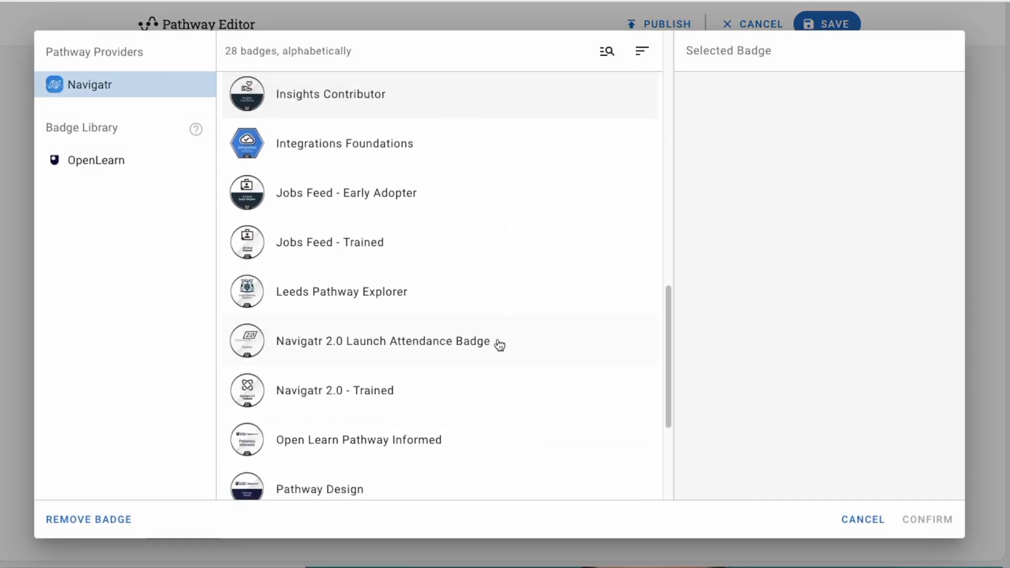
scroll(499, 345, "down", 2)
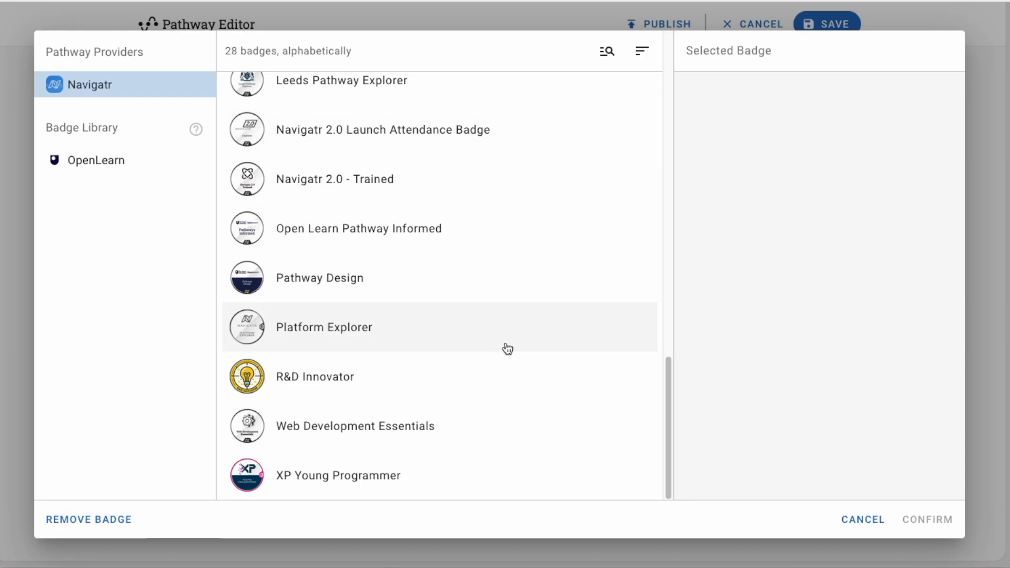
left_click(401, 476)
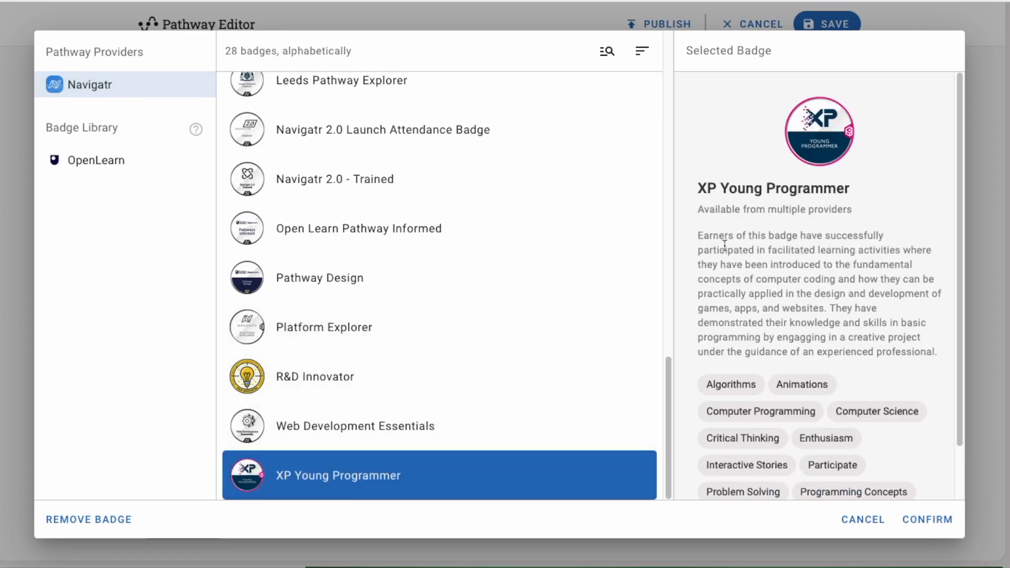
scroll(887, 252, "down", 1)
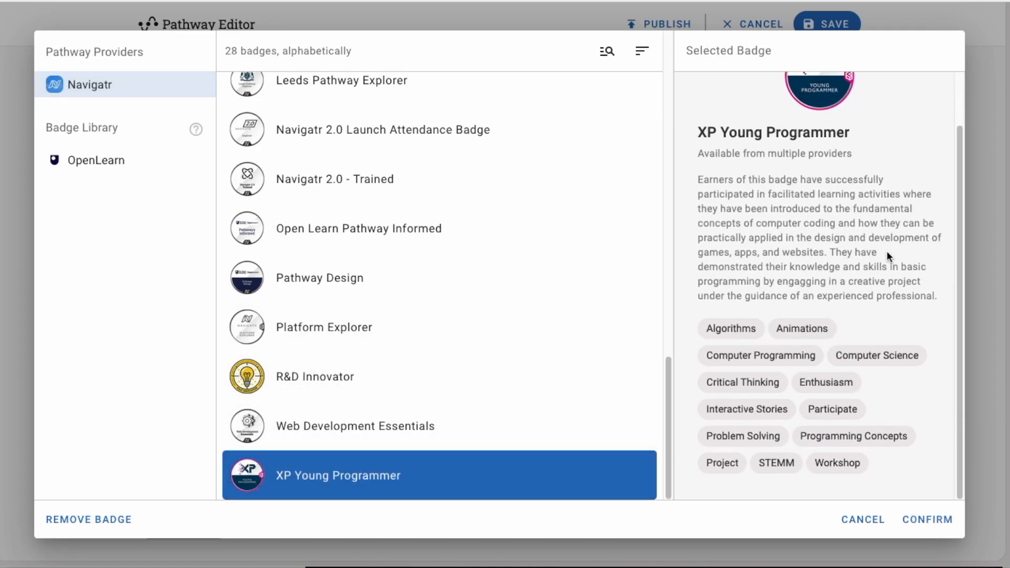
left_click(932, 518)
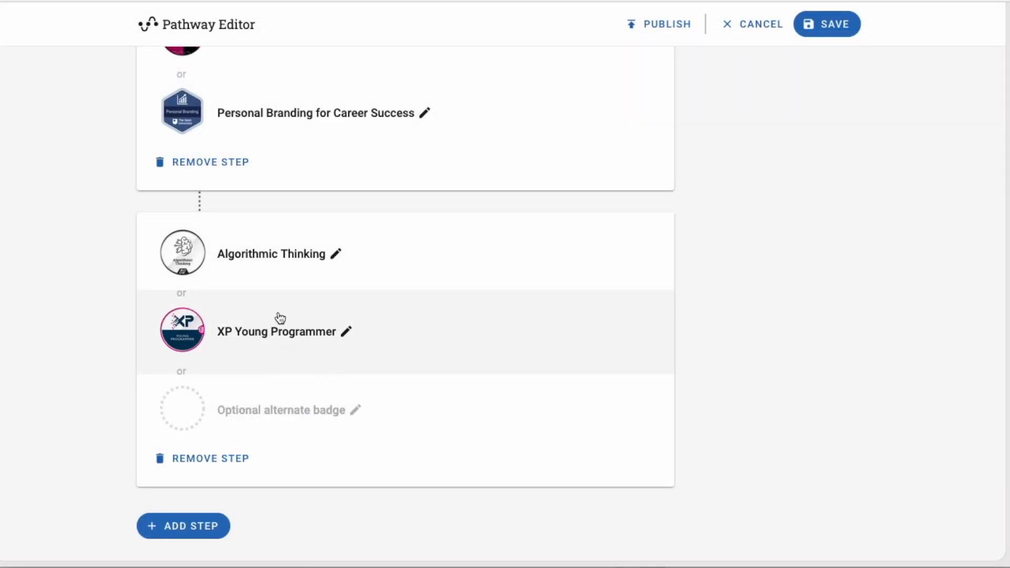
Add a third step holding the Navigatr badge Database Fundamentals
left_click(193, 526)
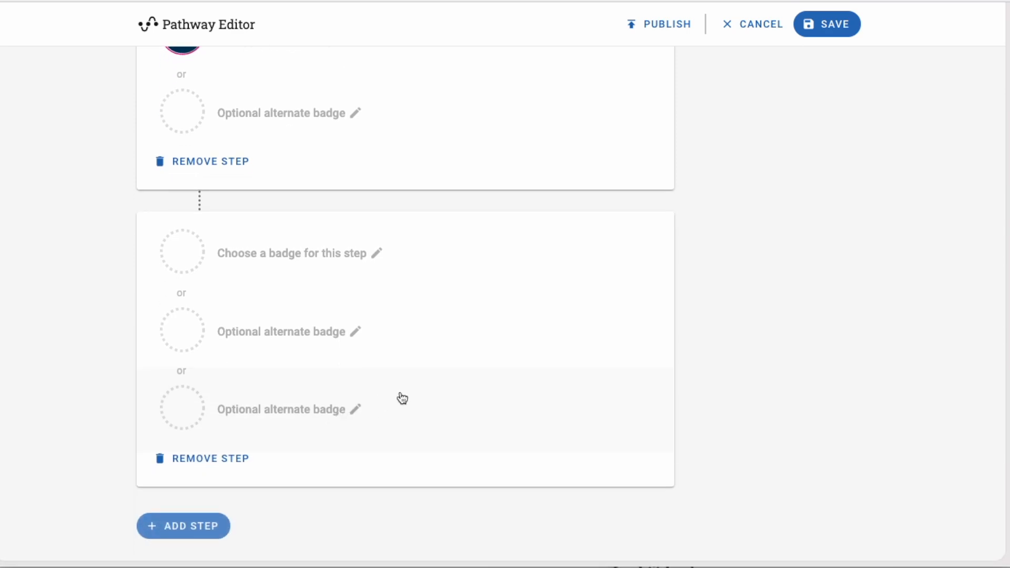
left_click(298, 259)
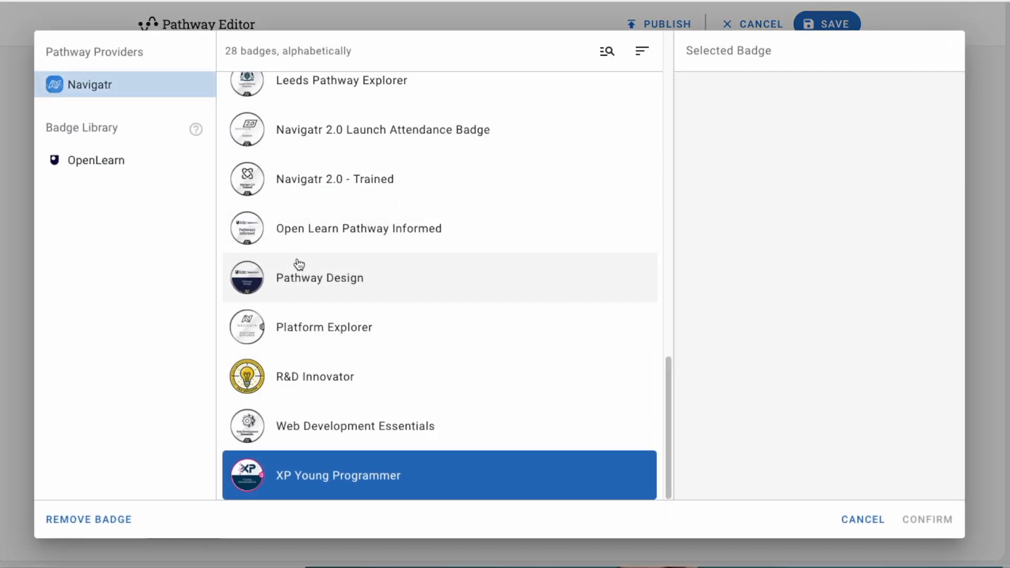
scroll(469, 276, "up", 4)
scroll(470, 276, "up", 7)
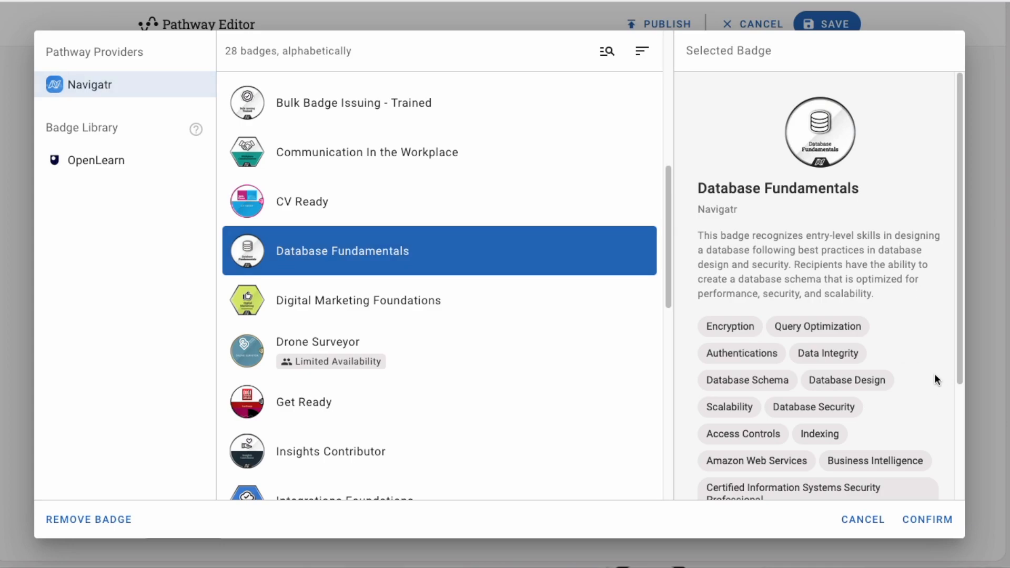
scroll(916, 364, "down", 2)
scroll(916, 365, "up", 2)
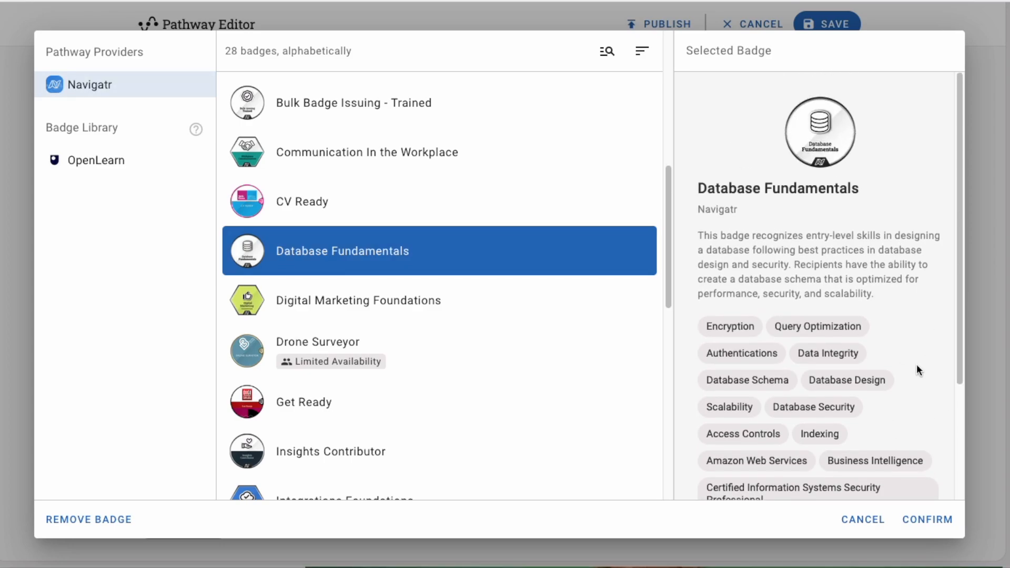
scroll(916, 365, "down", 3)
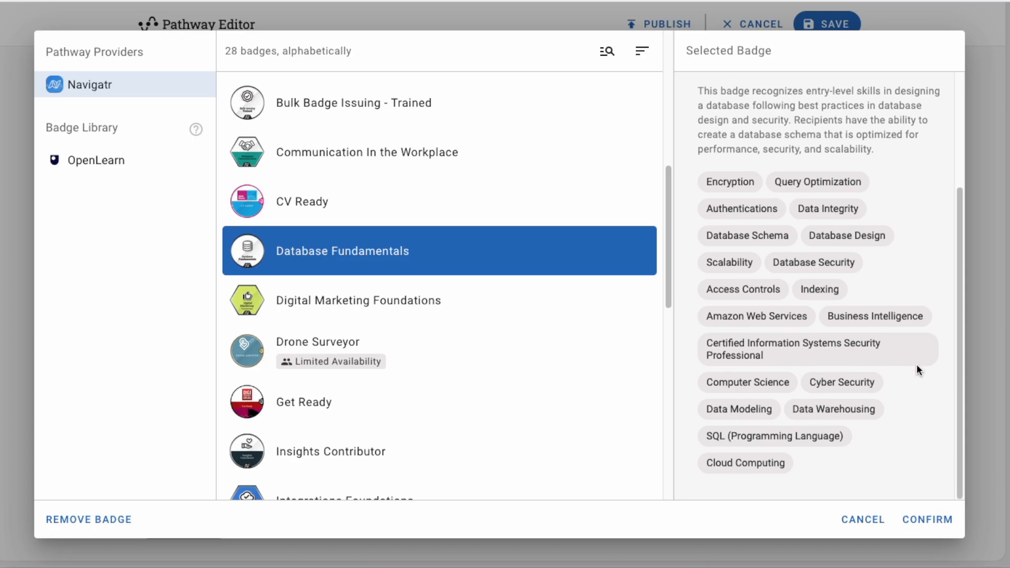
scroll(916, 364, "up", 2)
scroll(916, 364, "down", 2)
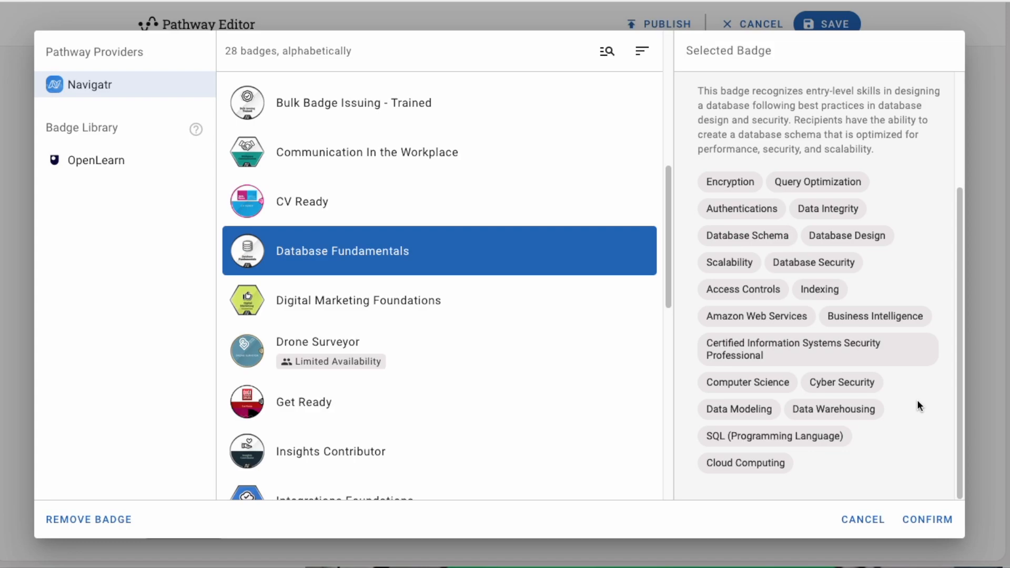
left_click(928, 521)
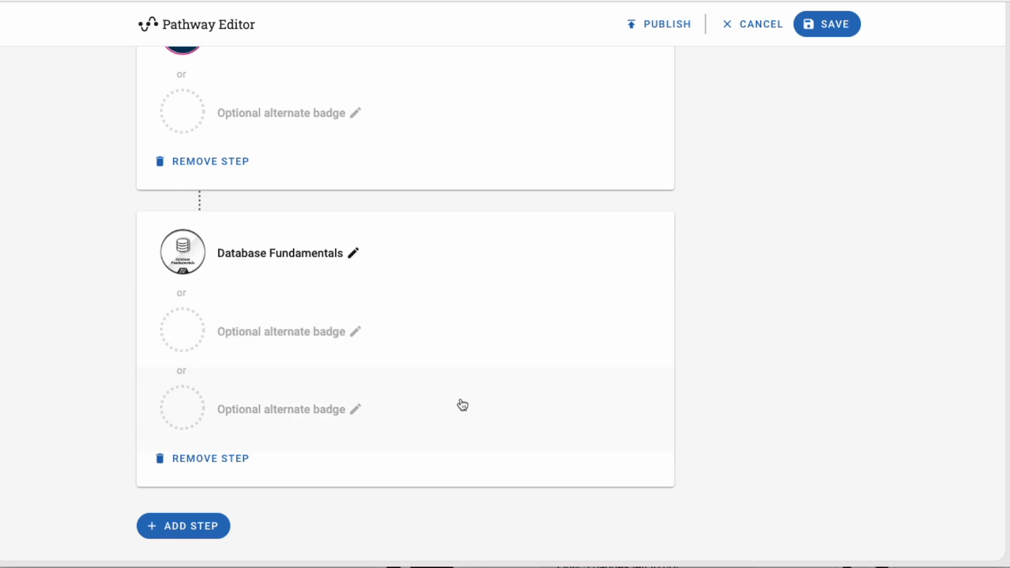
Add a fourth step and filter the OpenLearn badge library by 'data'
left_click(180, 529)
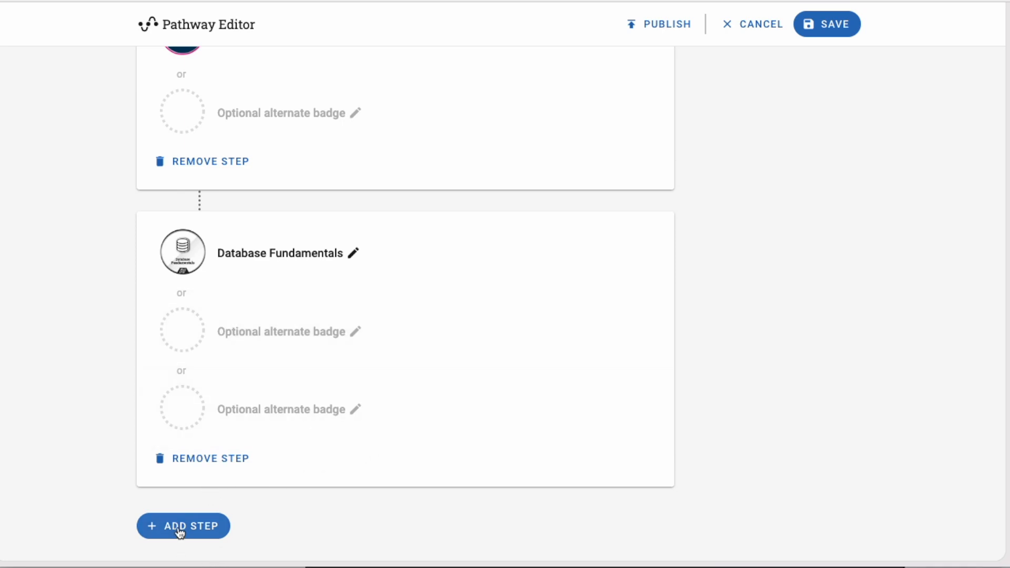
left_click(306, 264)
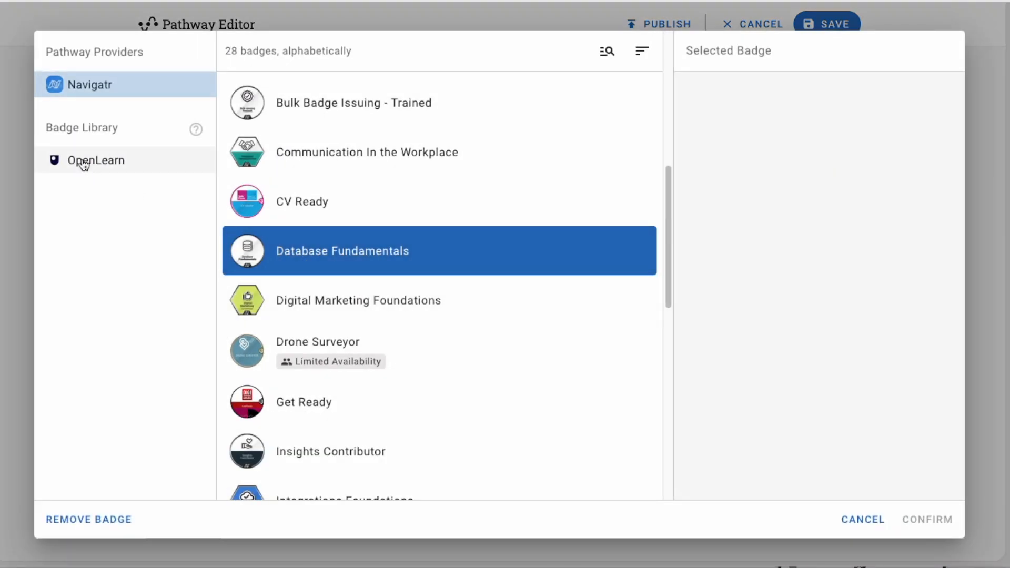
left_click(83, 163)
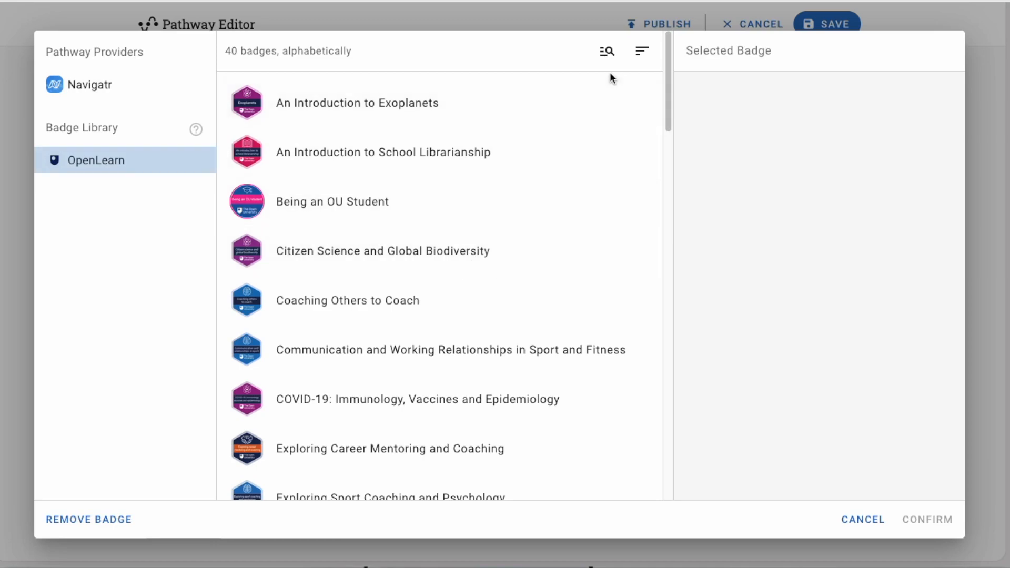
left_click(607, 51)
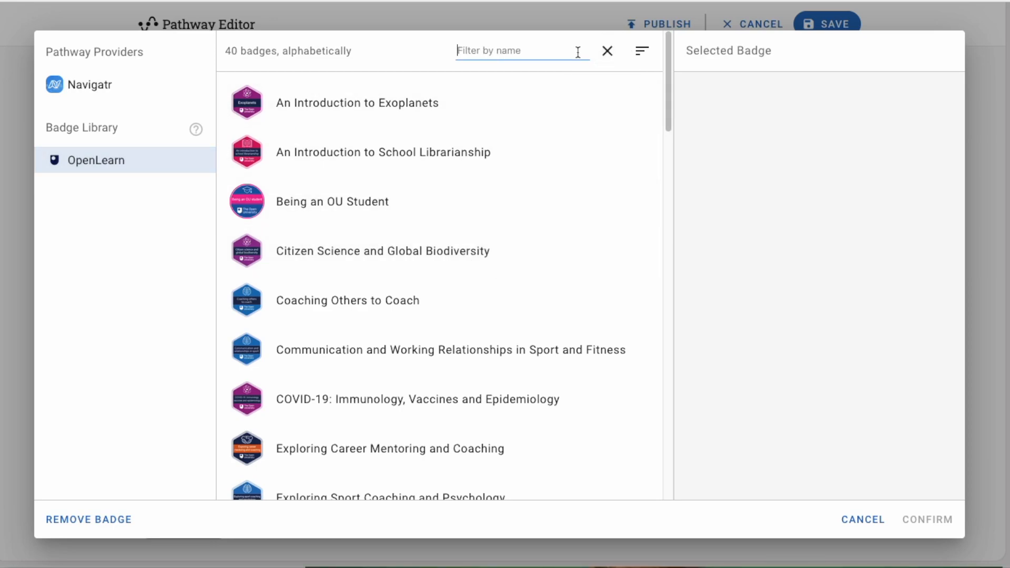
type("data")
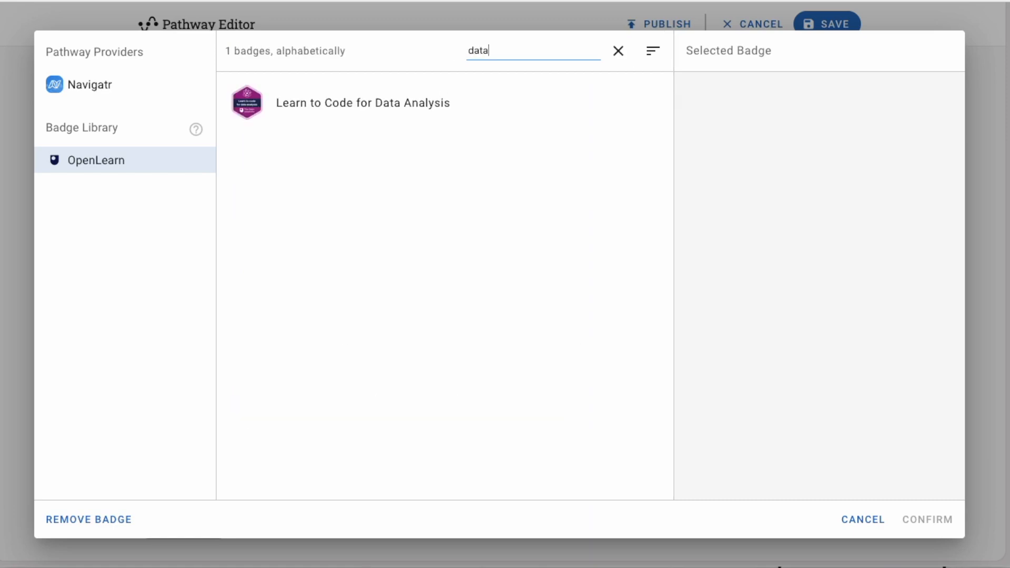
Set Learn to Code for Data Analysis as the fourth step's badge
left_click(387, 120)
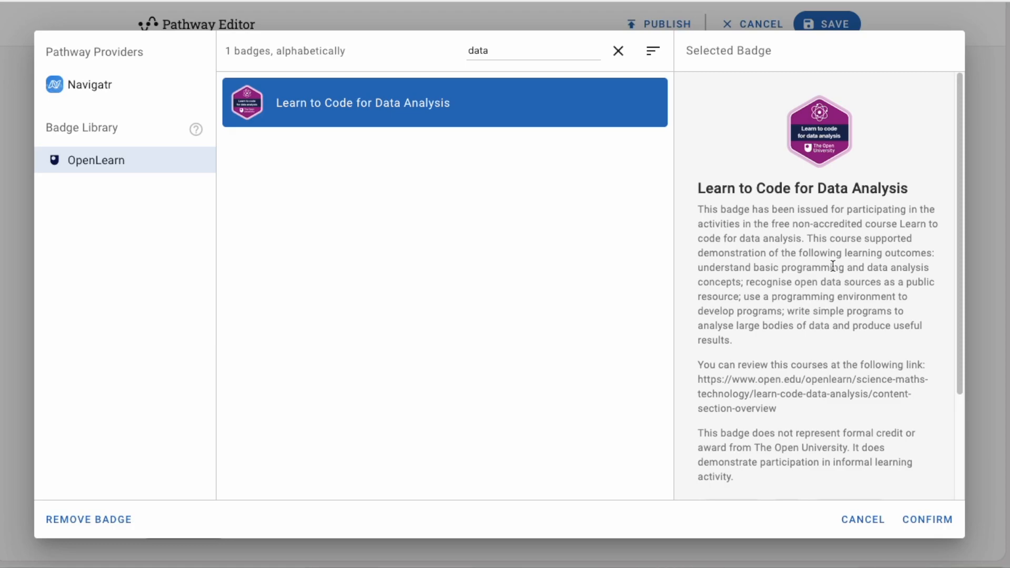
scroll(852, 305, "down", 3)
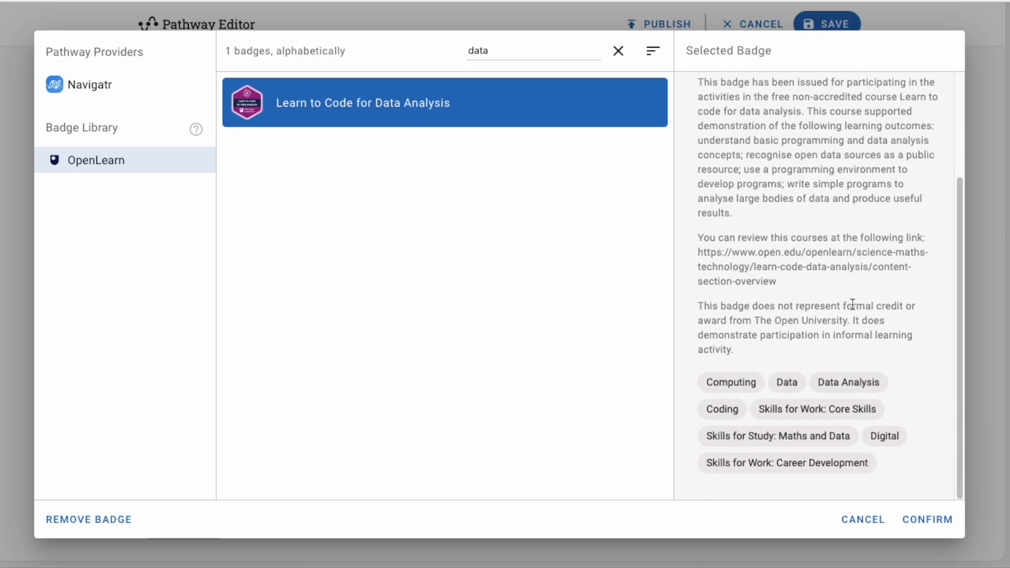
scroll(852, 305, "up", 3)
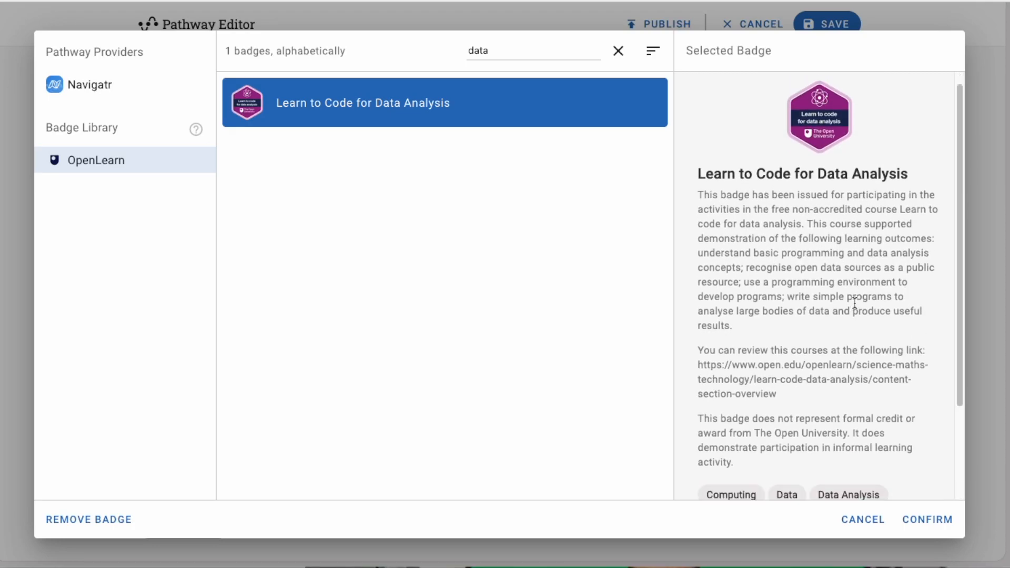
scroll(855, 304, "down", 3)
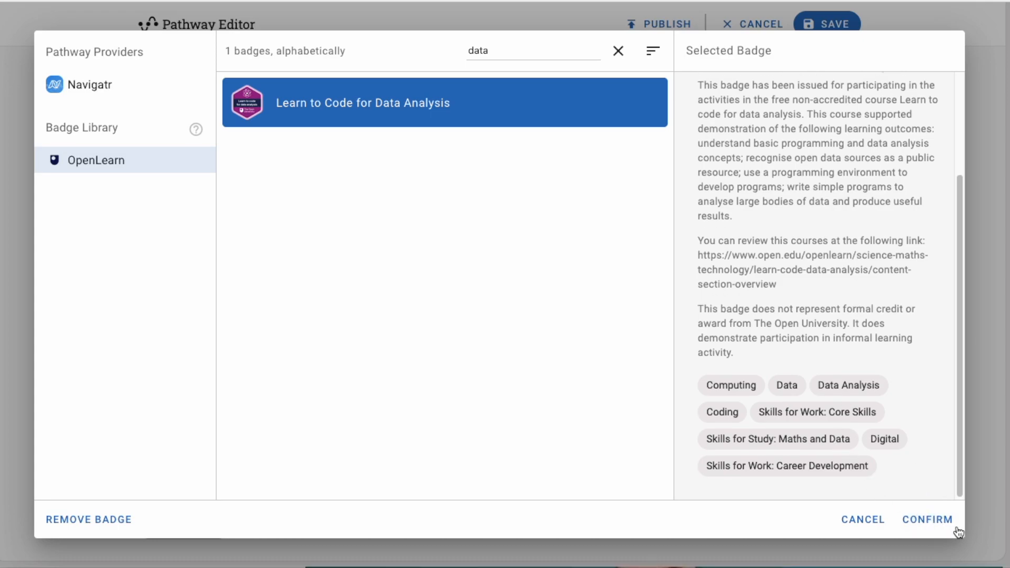
left_click(937, 521)
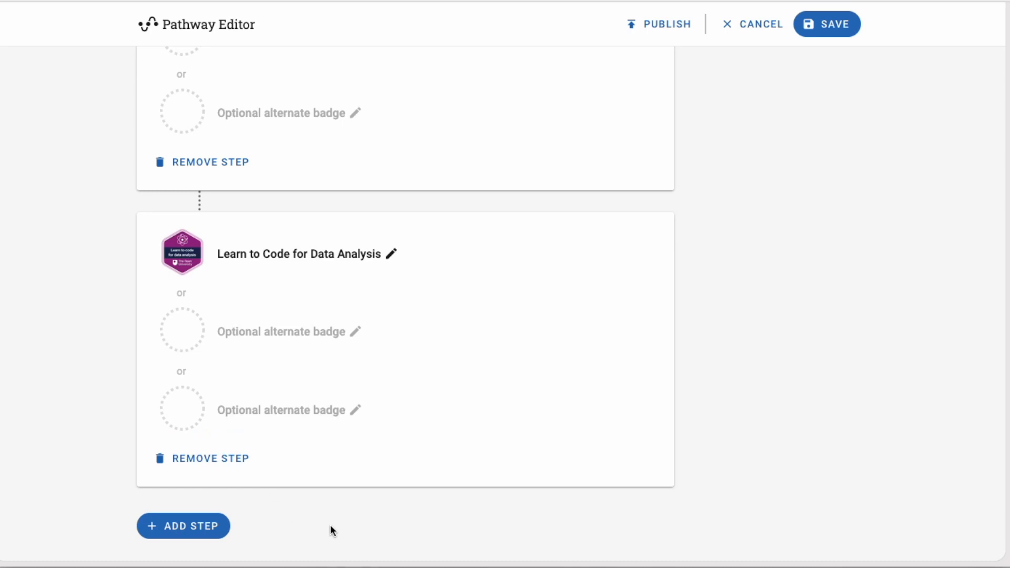
scroll(330, 526, "up", 15)
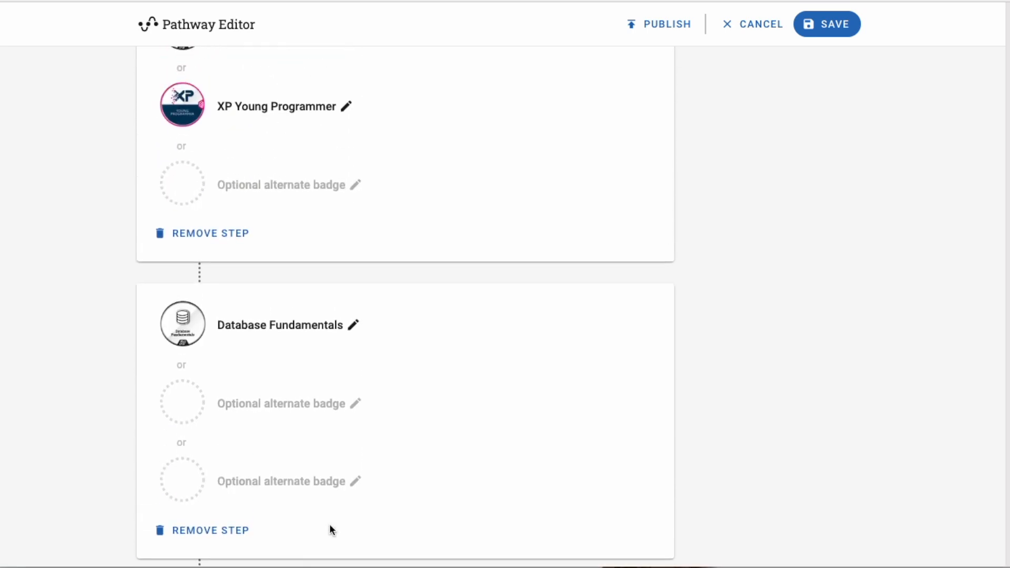
scroll(330, 524, "up", 4)
scroll(329, 524, "down", 15)
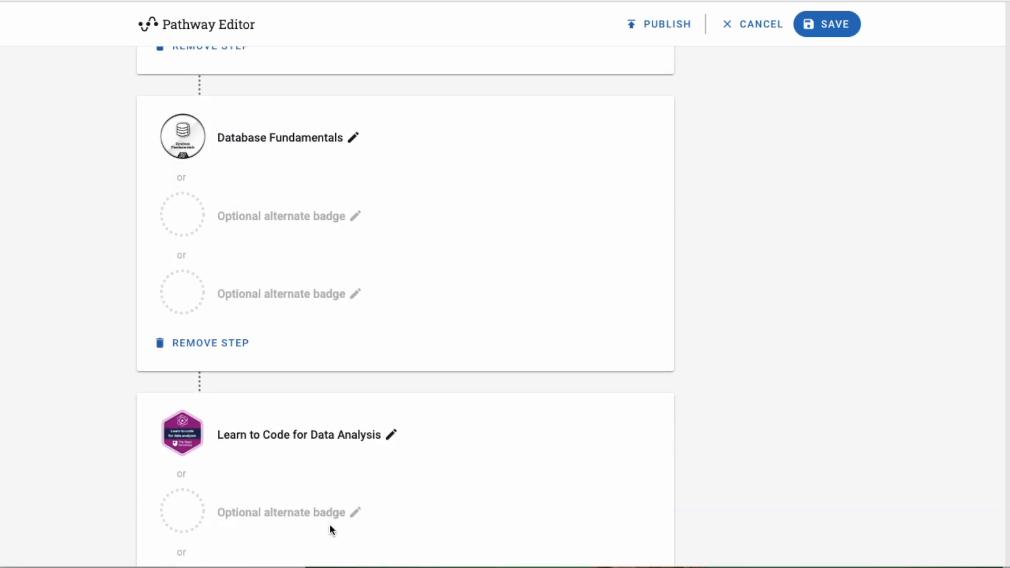
Add a fifth step with OpenLearn's Mathematics for Science and Technology, found by filtering 'math'
left_click(189, 527)
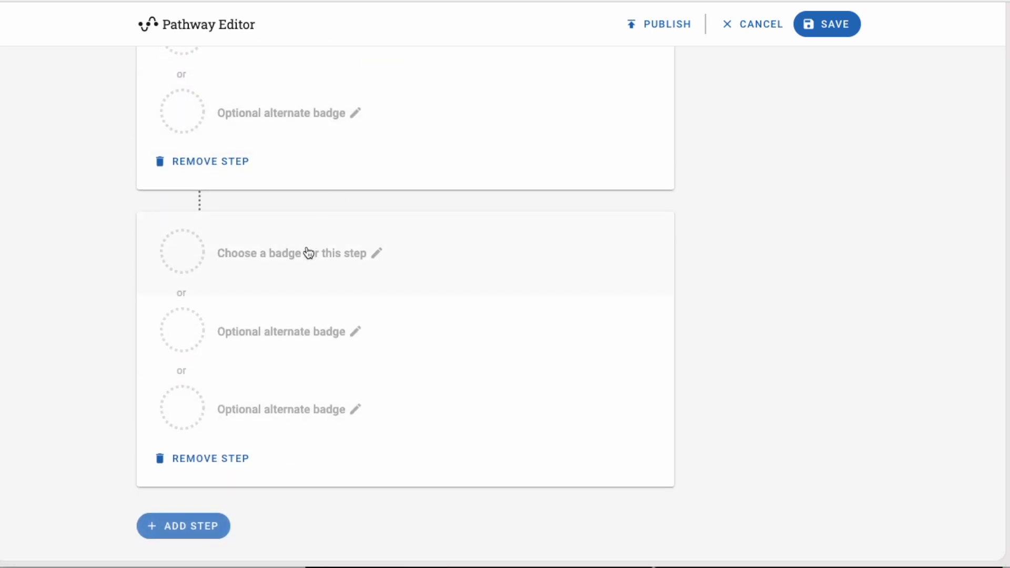
left_click(321, 276)
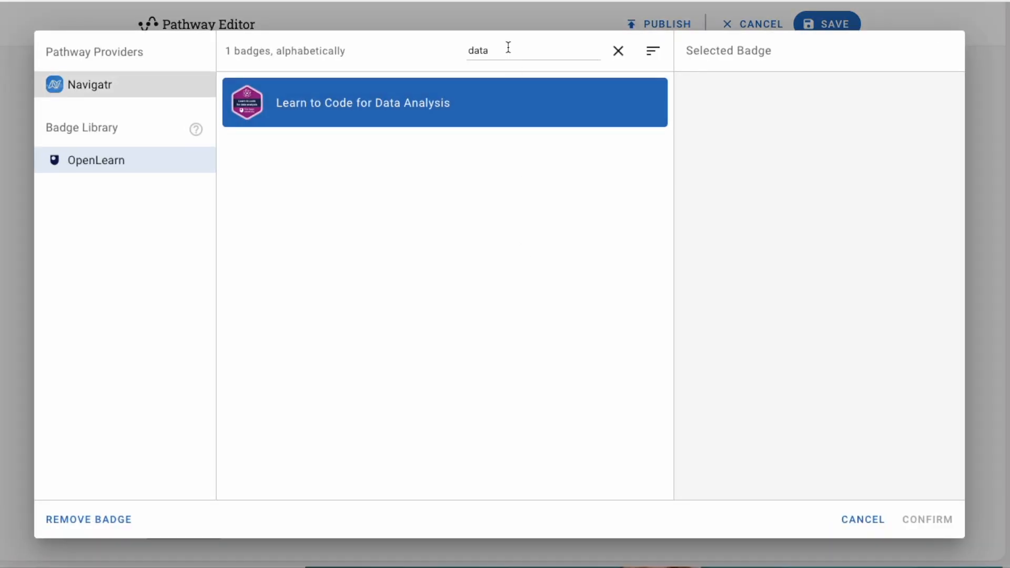
double_click(501, 49)
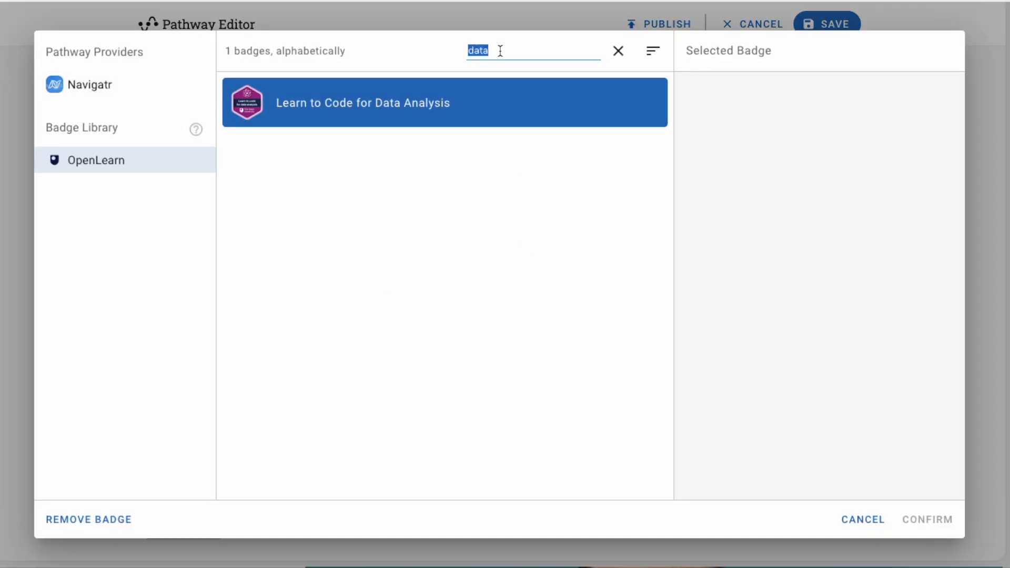
key("BackSpace")
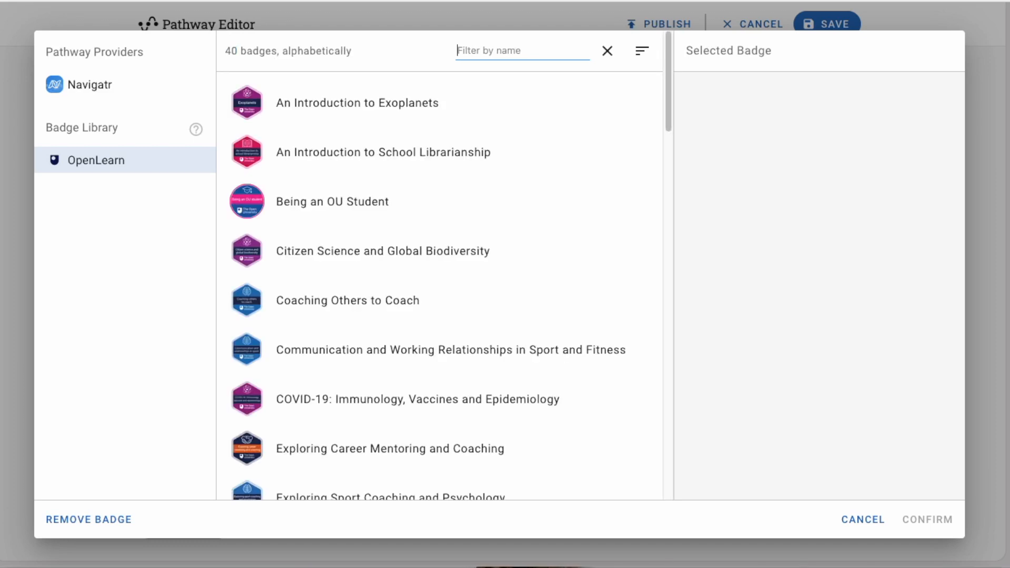
type("math")
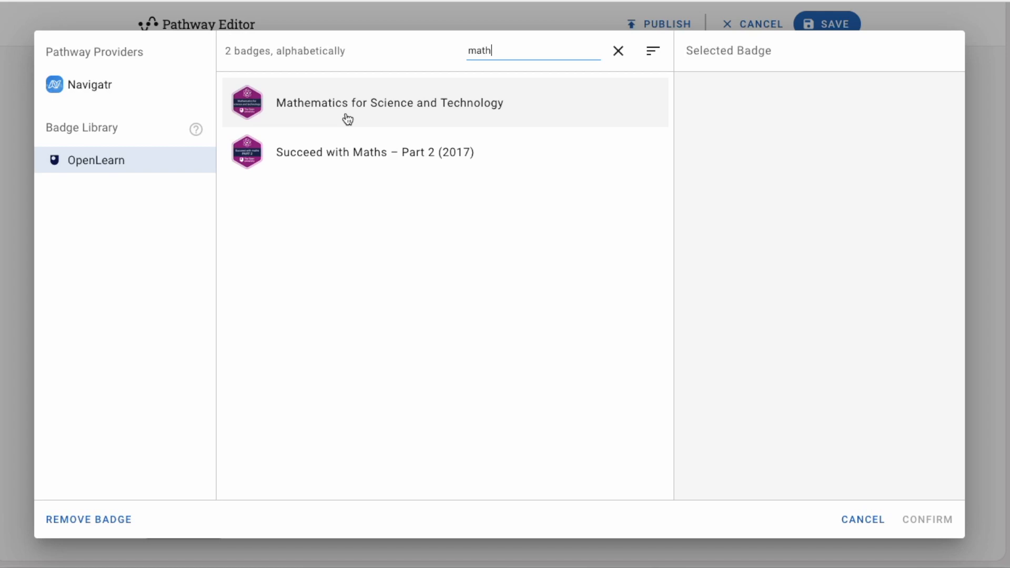
left_click(449, 112)
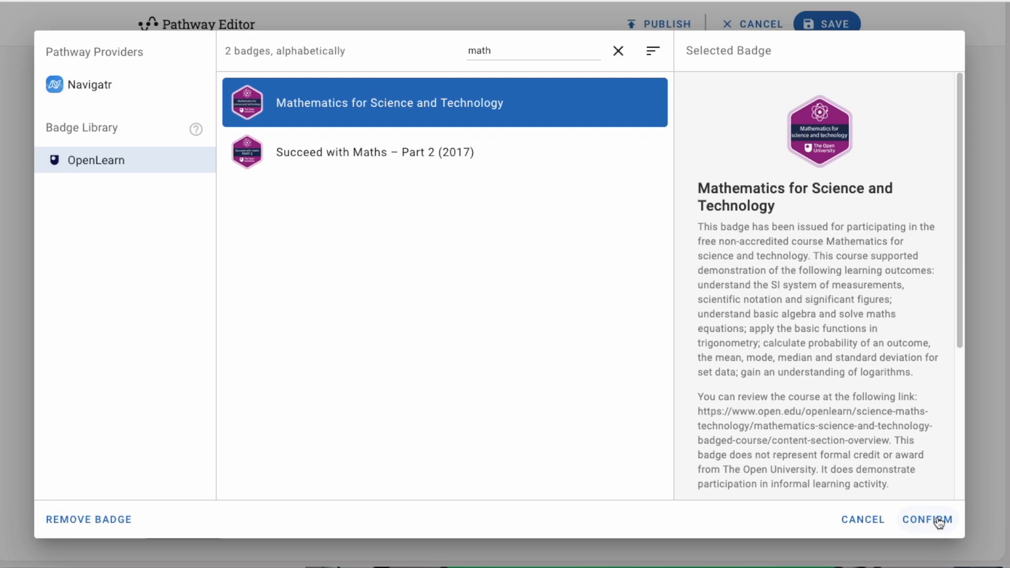
left_click_drag(958, 259, 931, 387)
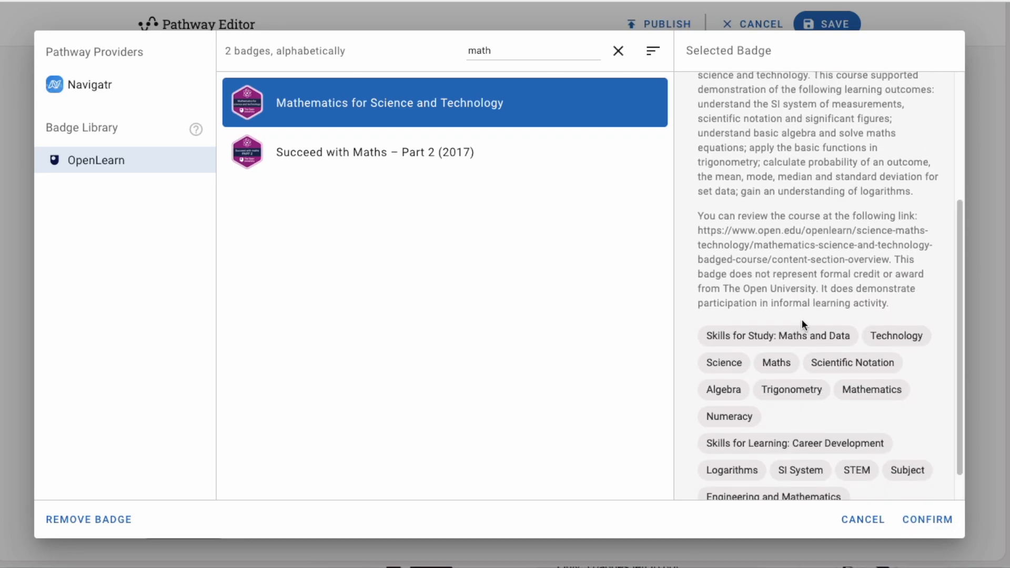
scroll(801, 320, "up", 5)
left_click(927, 520)
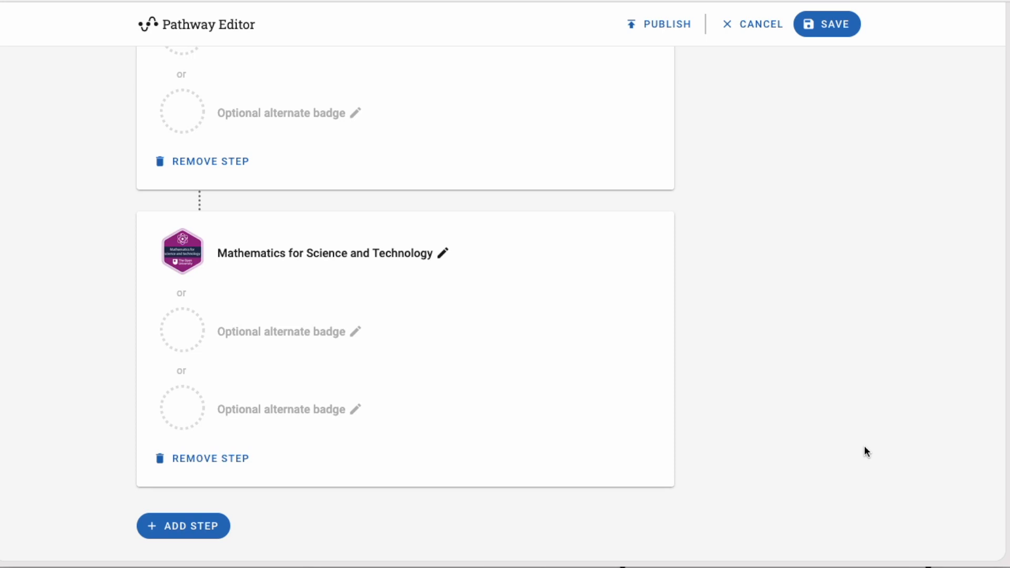
scroll(865, 447, "up", 2)
scroll(865, 447, "up", 1)
scroll(864, 448, "down", 3)
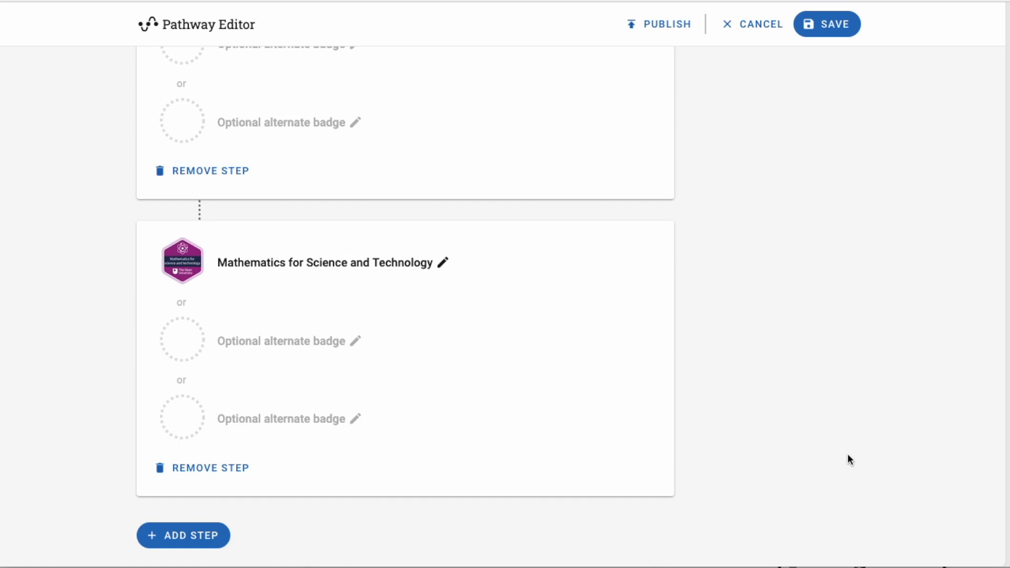
scroll(847, 455, "up", 8)
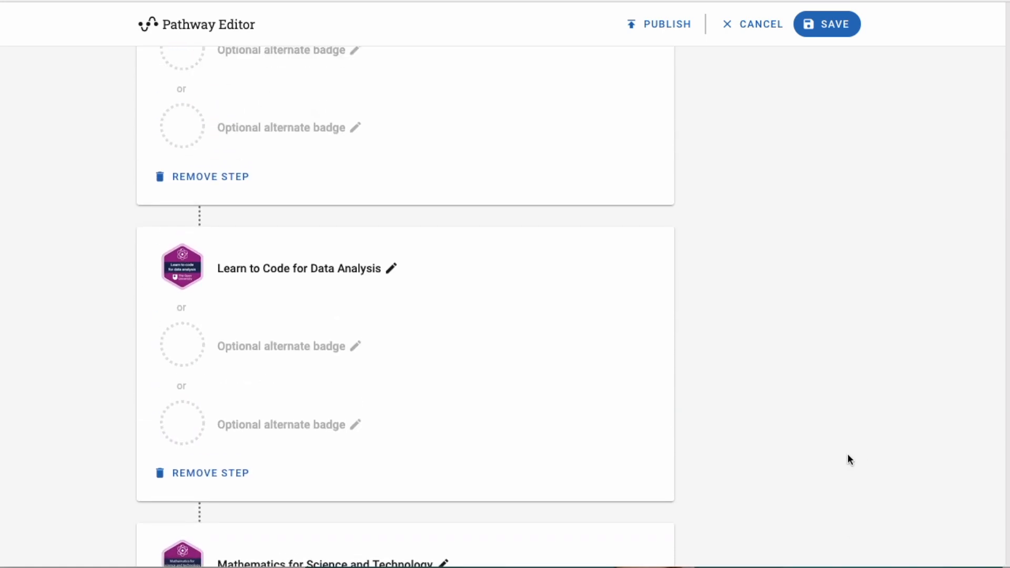
scroll(848, 455, "up", 5)
scroll(847, 455, "up", 5)
scroll(847, 455, "down", 11)
scroll(847, 454, "up", 11)
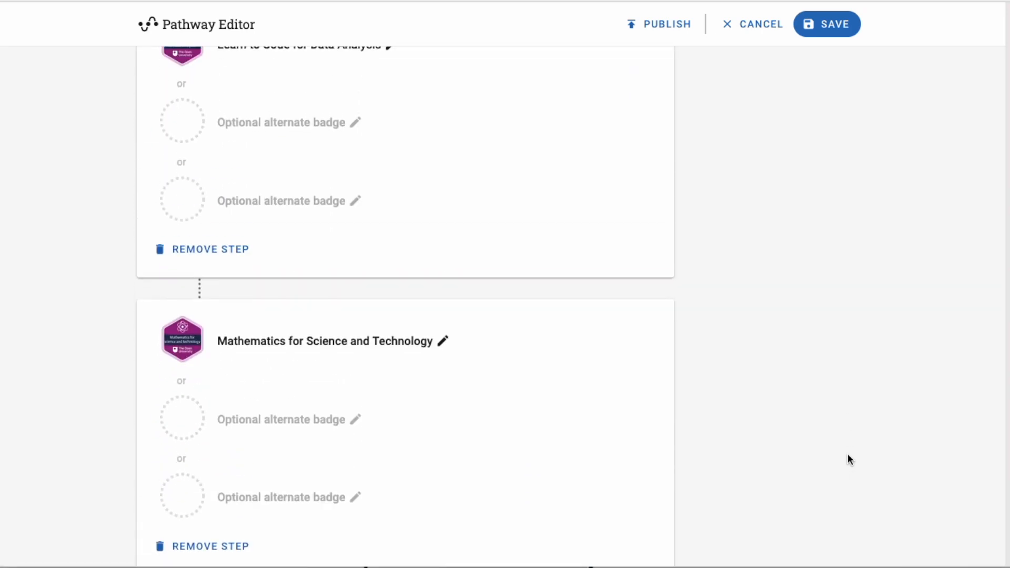
scroll(848, 455, "up", 15)
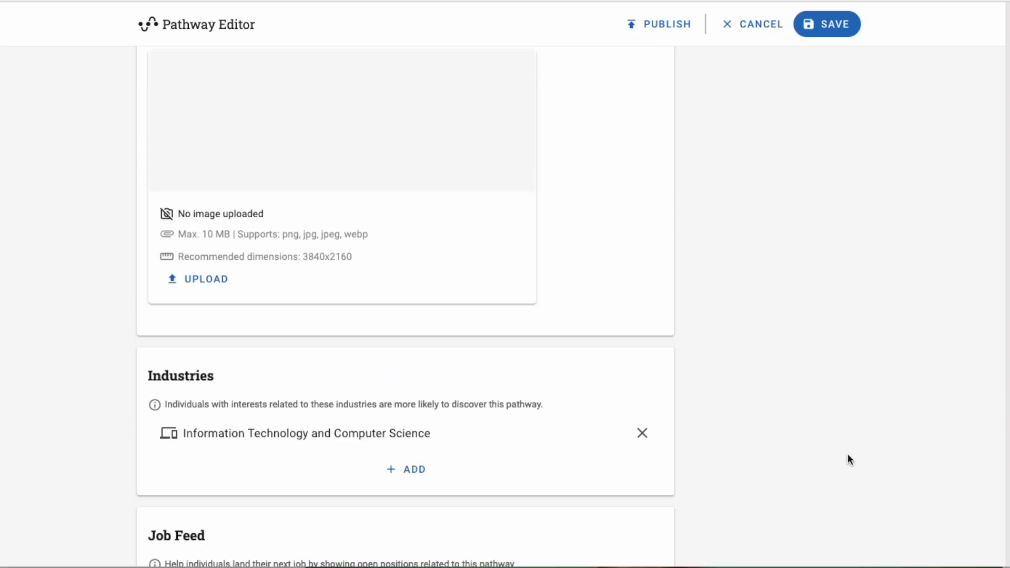
scroll(847, 459, "up", 7)
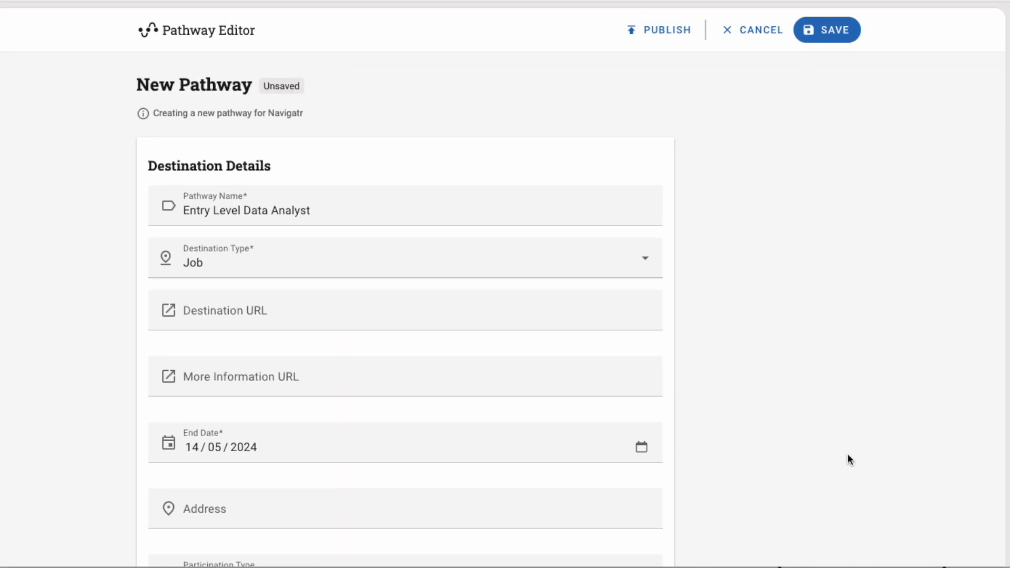
Save the pathway as a Draft and scroll through its skills and five badge steps
left_click(828, 38)
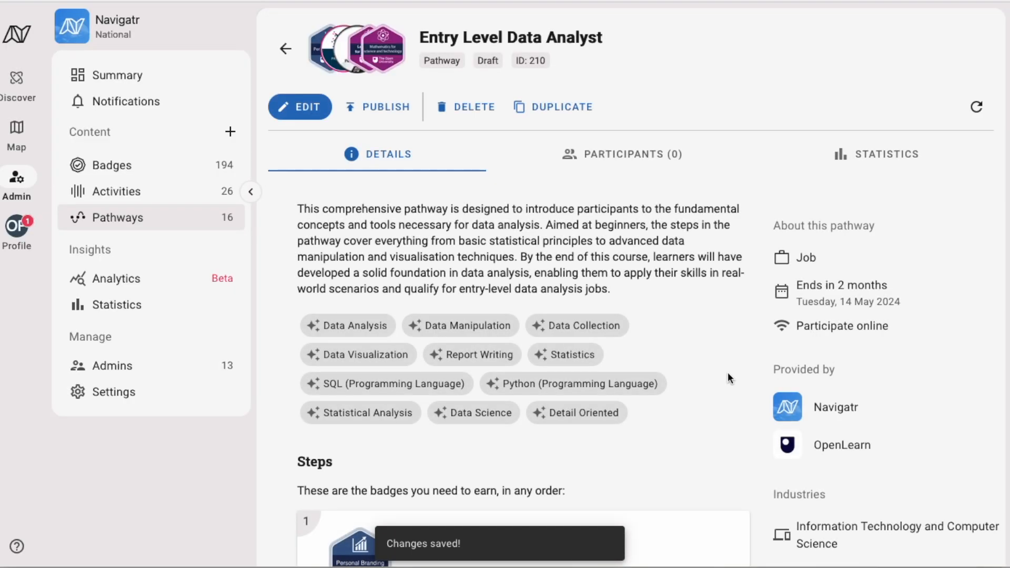
scroll(728, 372, "down", 2)
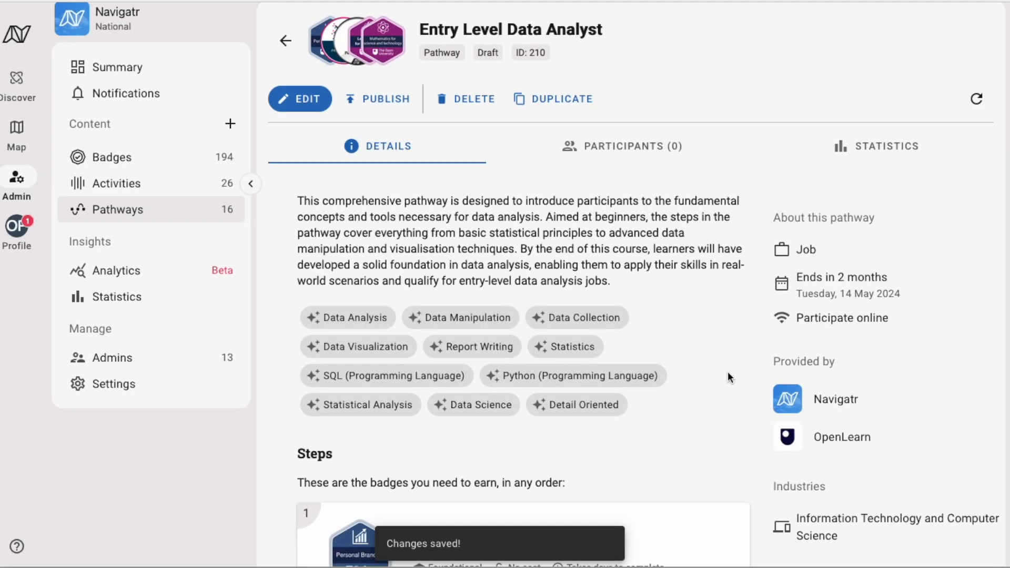
scroll(727, 377, "down", 5)
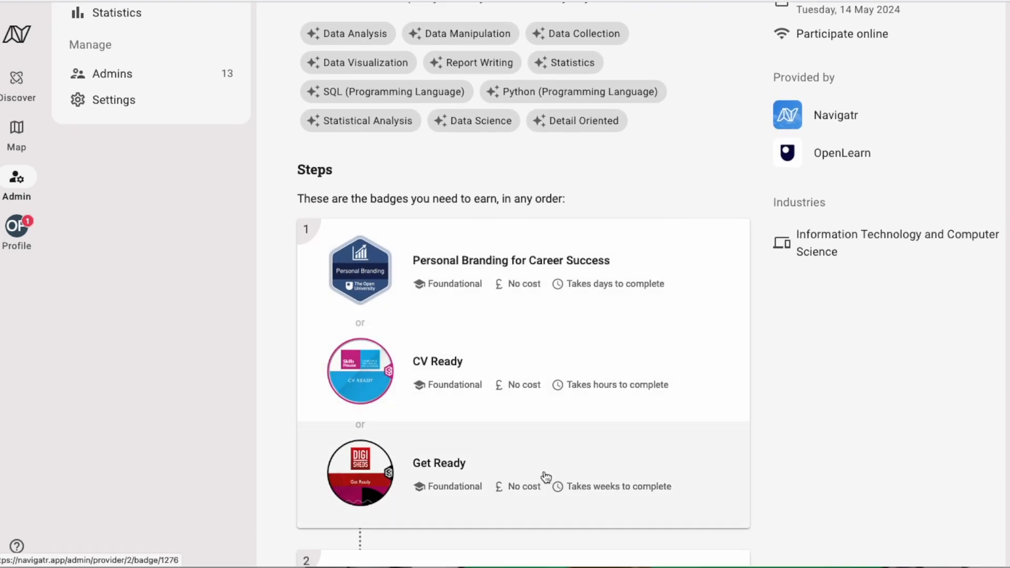
scroll(545, 477, "down", 3)
scroll(555, 427, "down", 3)
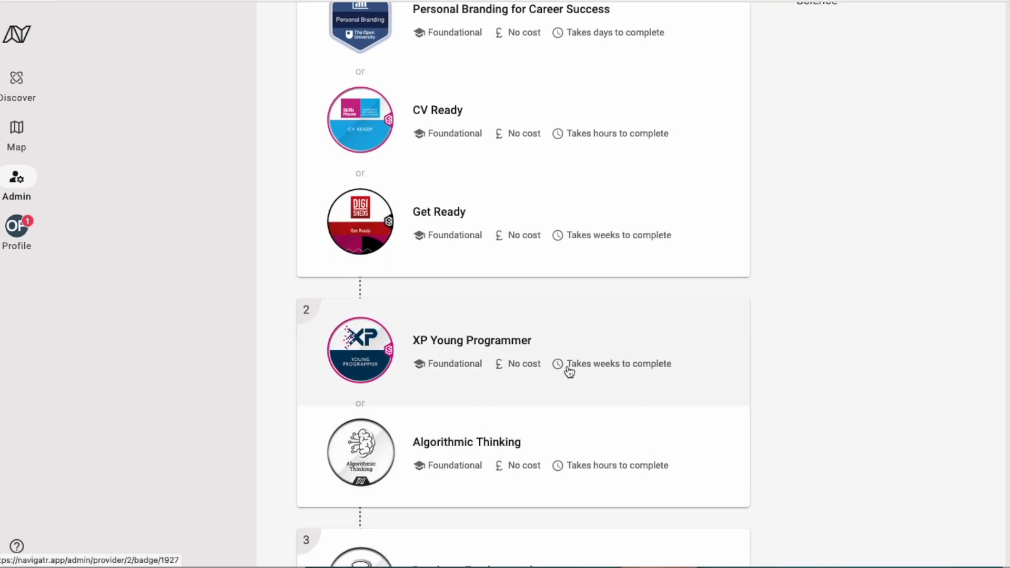
scroll(568, 372, "down", 6)
scroll(631, 373, "down", 6)
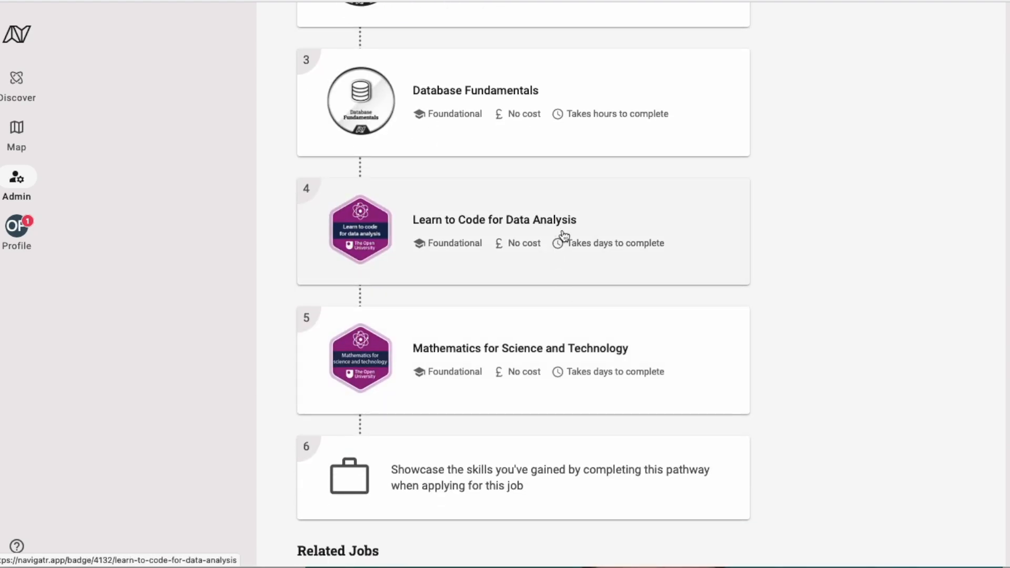
scroll(621, 415, "down", 6)
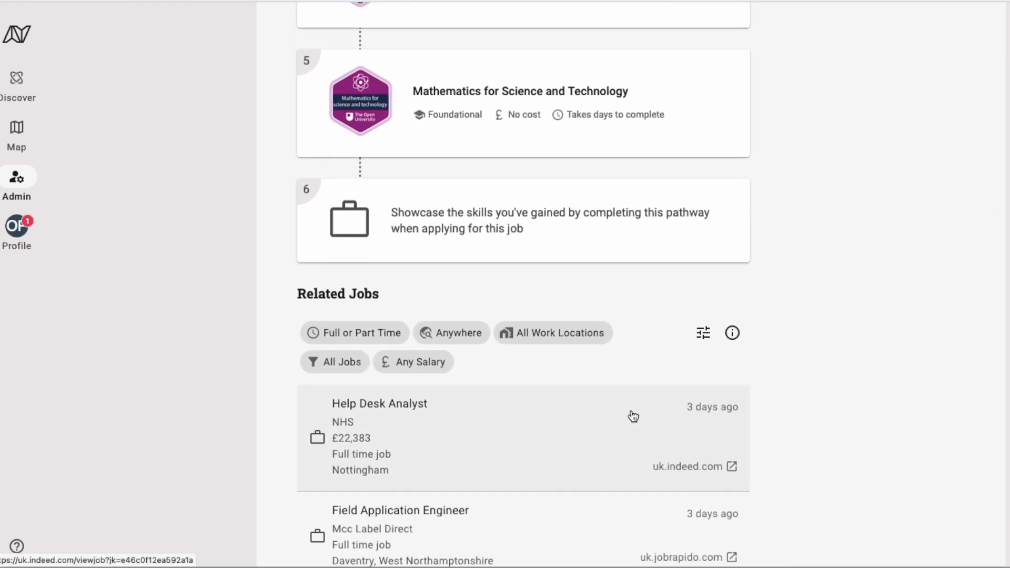
scroll(633, 417, "up", 20)
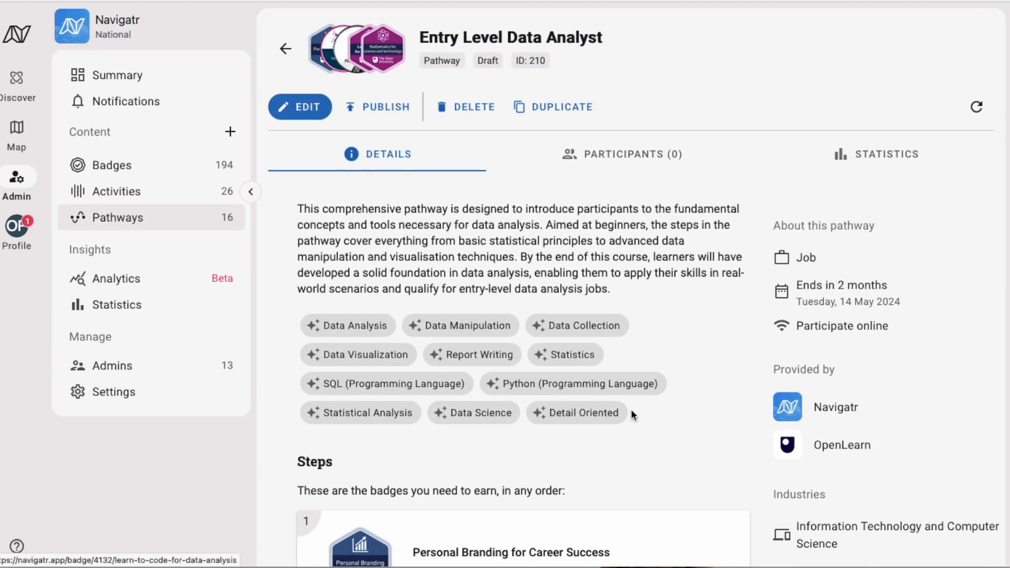
scroll(766, 369, "down", 6)
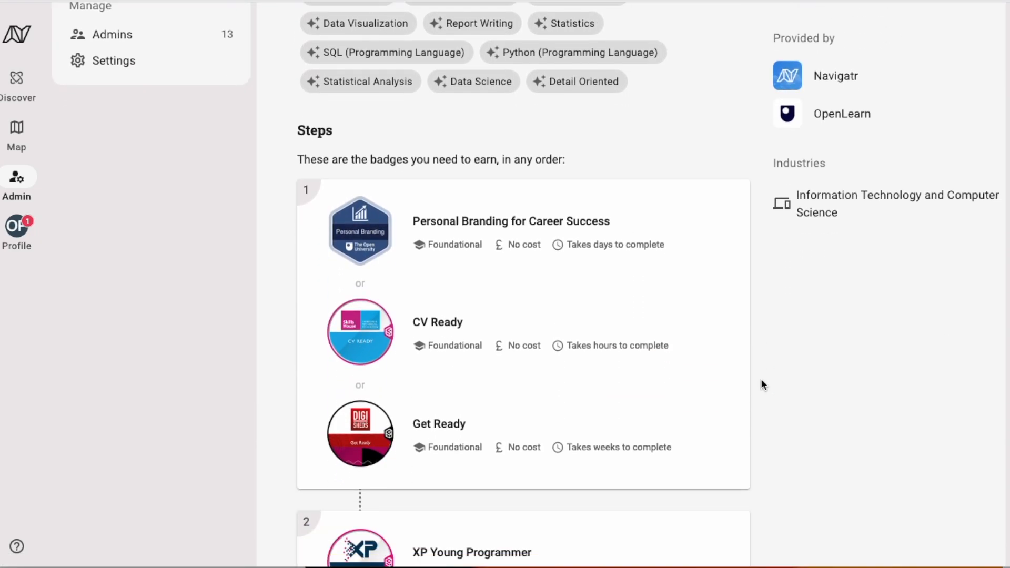
scroll(762, 383, "up", 3)
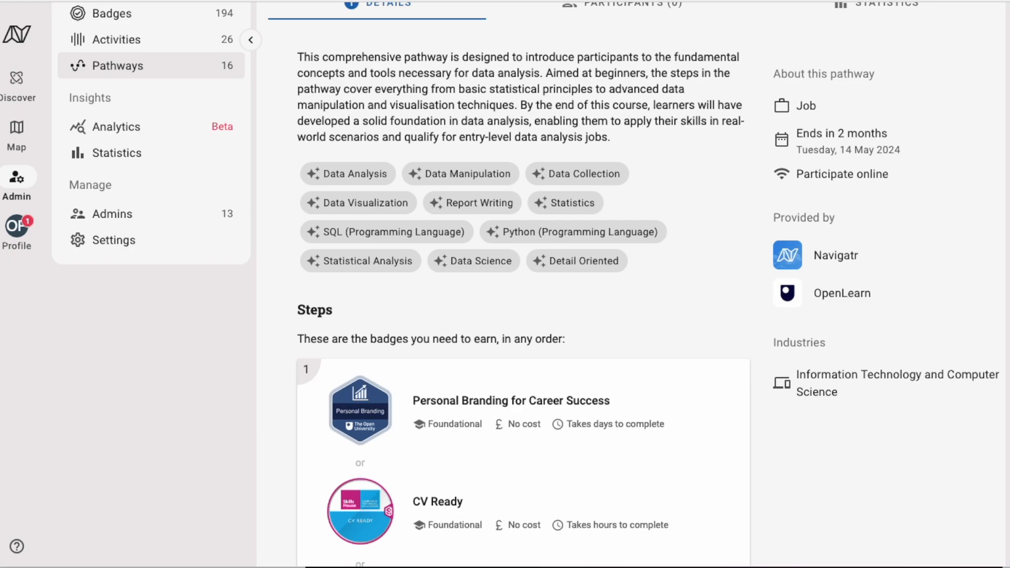
scroll(725, 272, "up", 3)
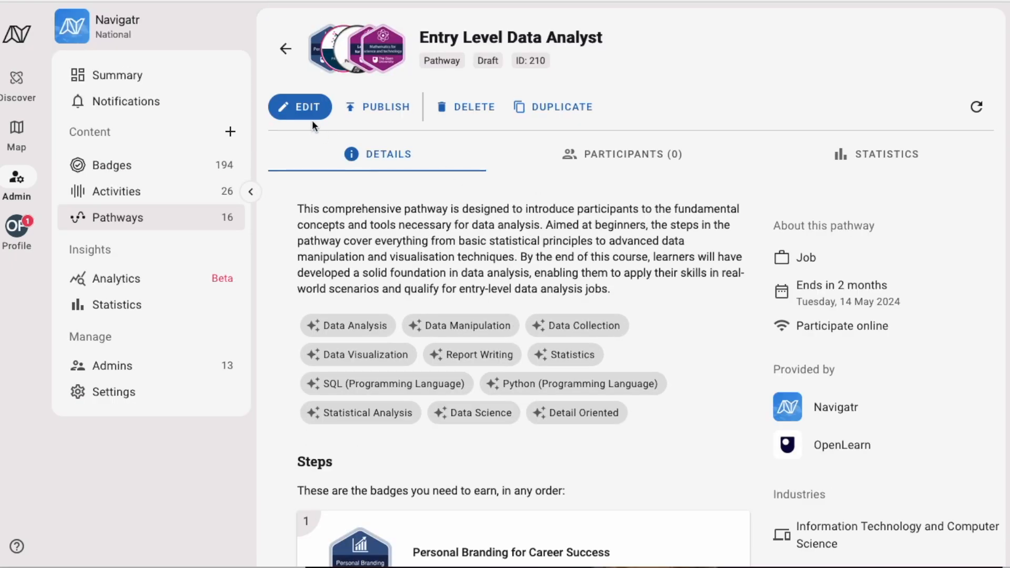
Publish the Entry Level Data Analyst pathway and view its public preview page
left_click(377, 106)
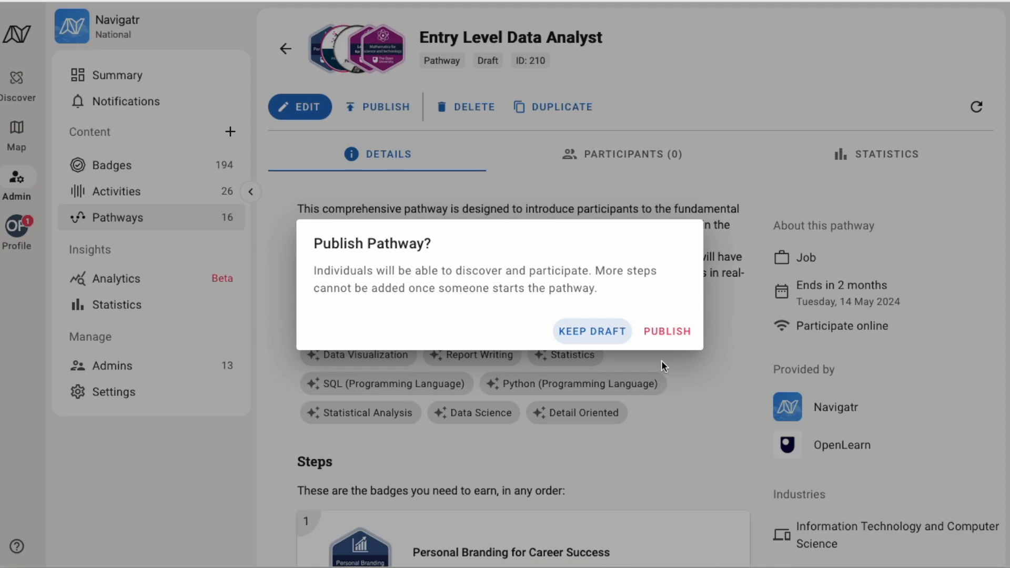
left_click(788, 355)
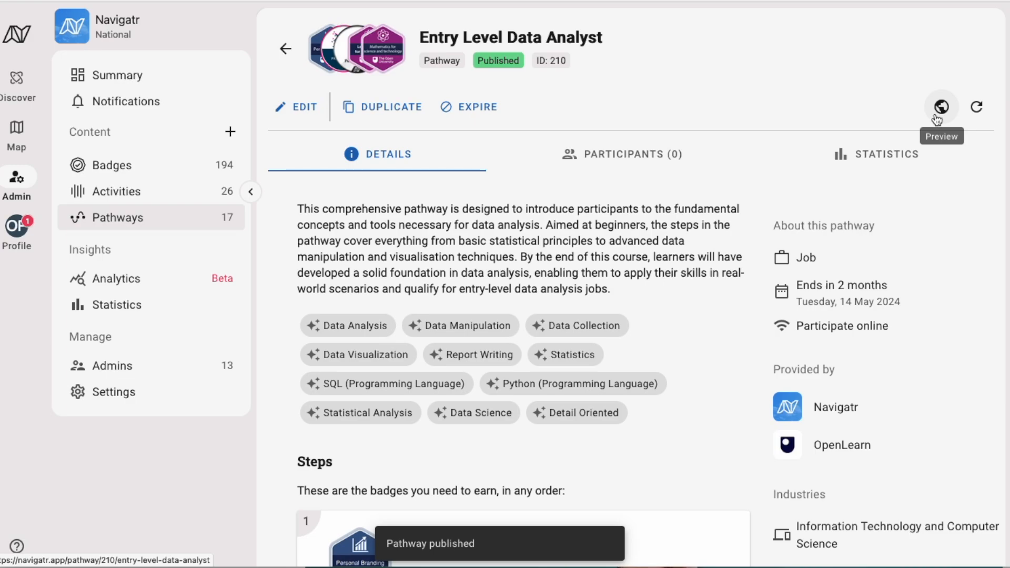
left_click(940, 110)
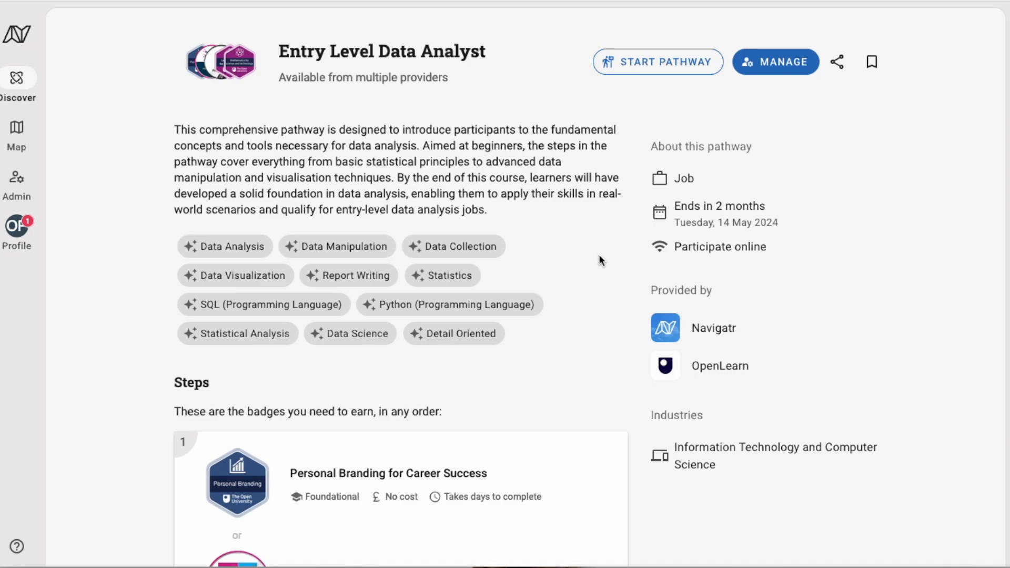
left_click_drag(170, 130, 531, 196)
left_click(554, 222)
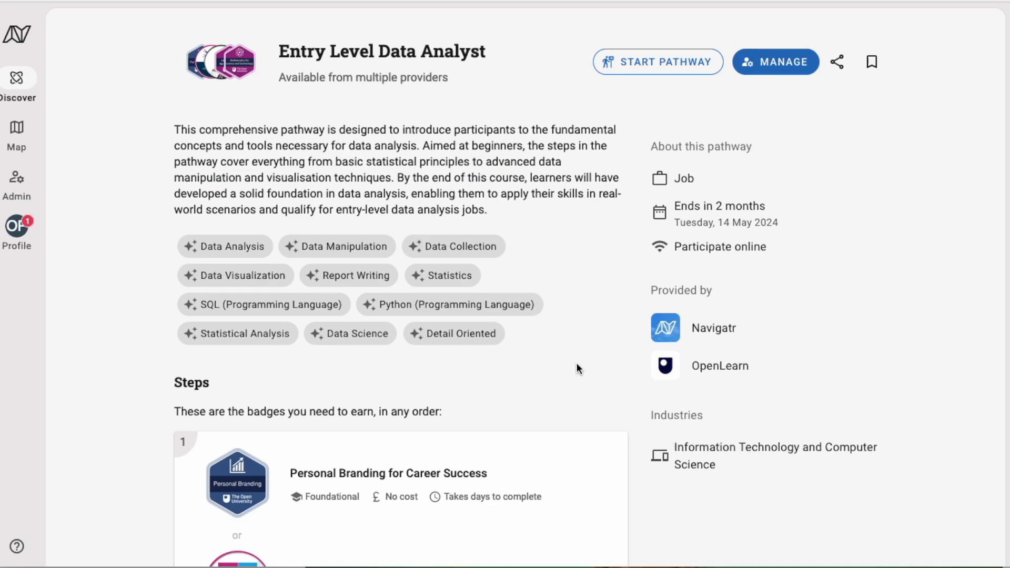
scroll(577, 382, "down", 3)
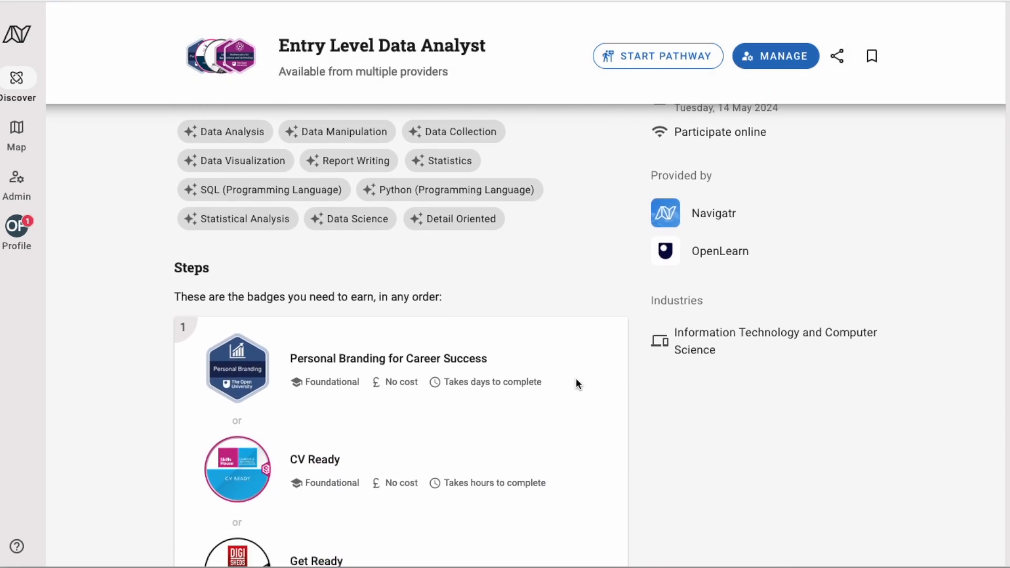
scroll(631, 443, "down", 15)
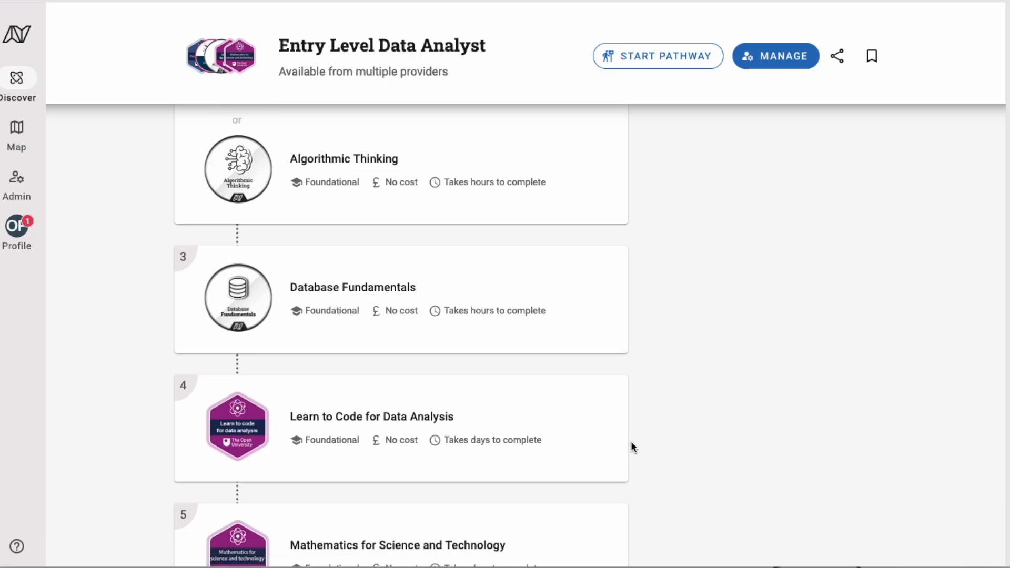
scroll(632, 446, "up", 5)
scroll(642, 428, "down", 2)
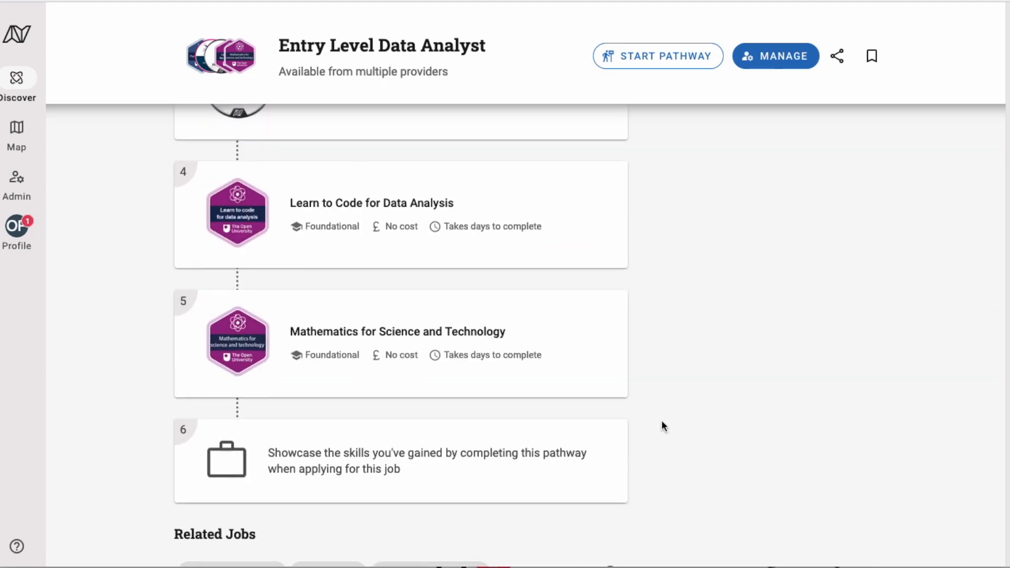
scroll(257, 295, "up", 1)
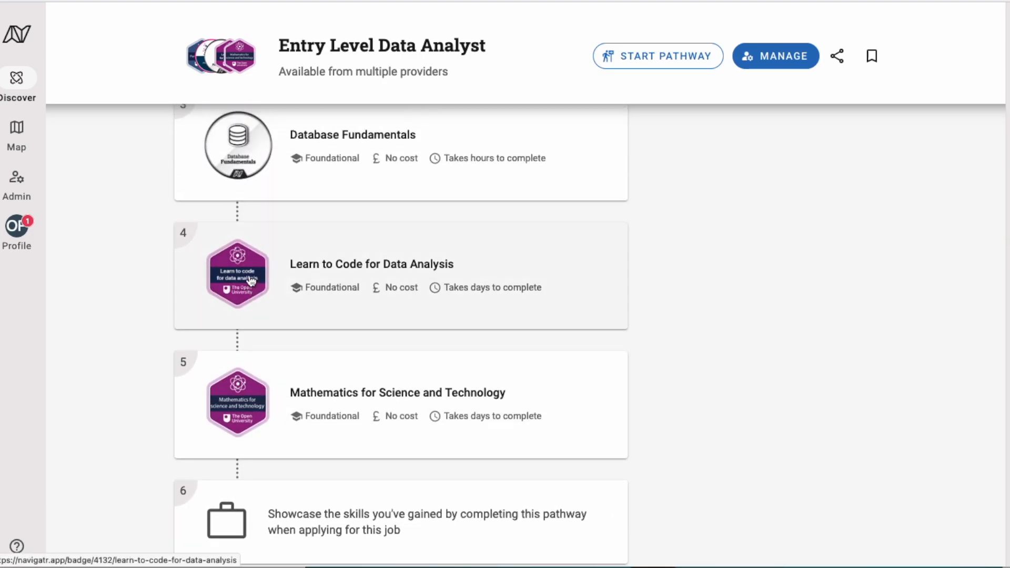
Open the Learn to Code for Data Analysis badge and follow its first criterion to OpenLearn
left_click(243, 281)
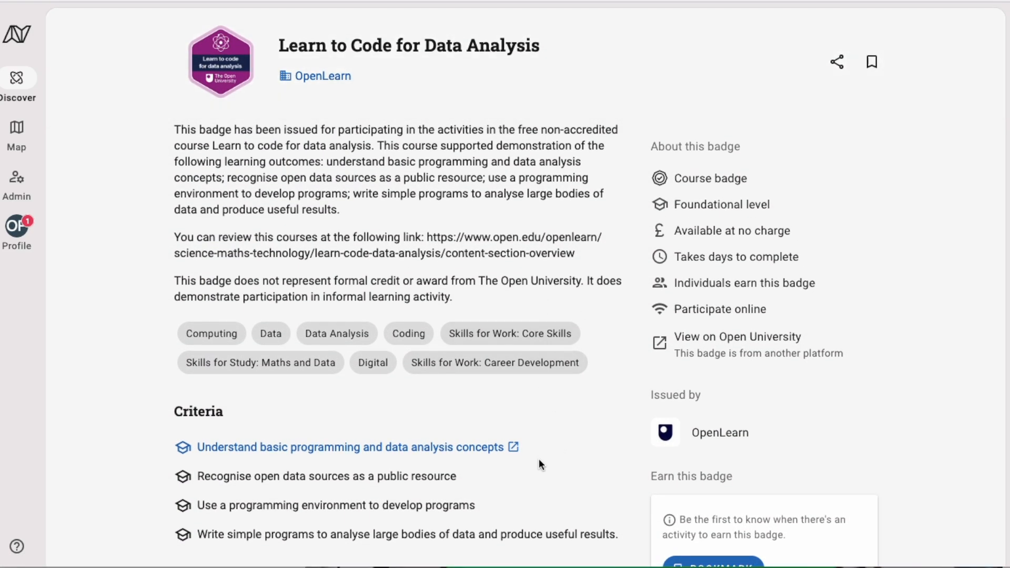
scroll(538, 458, "down", 1)
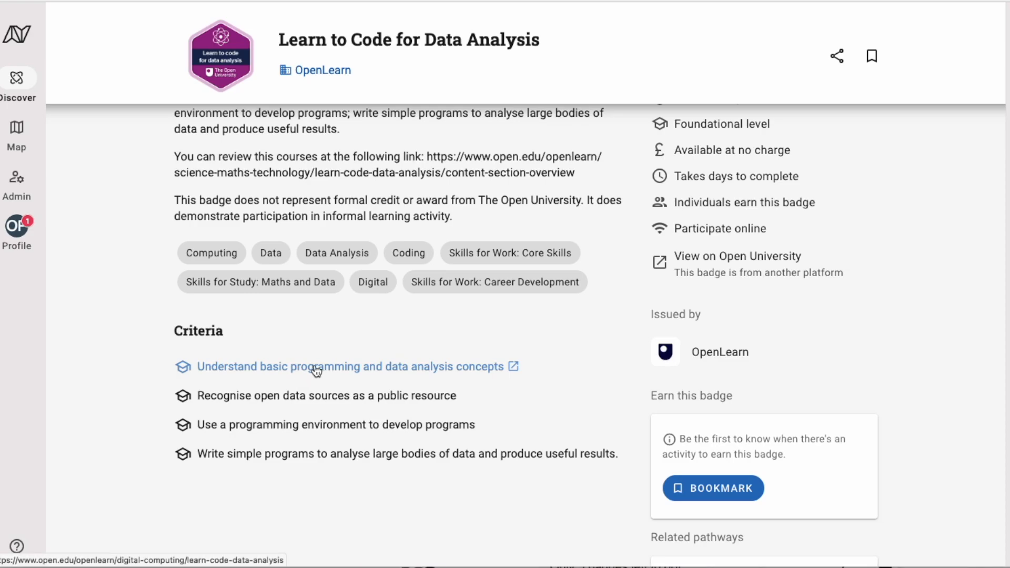
left_click(316, 368)
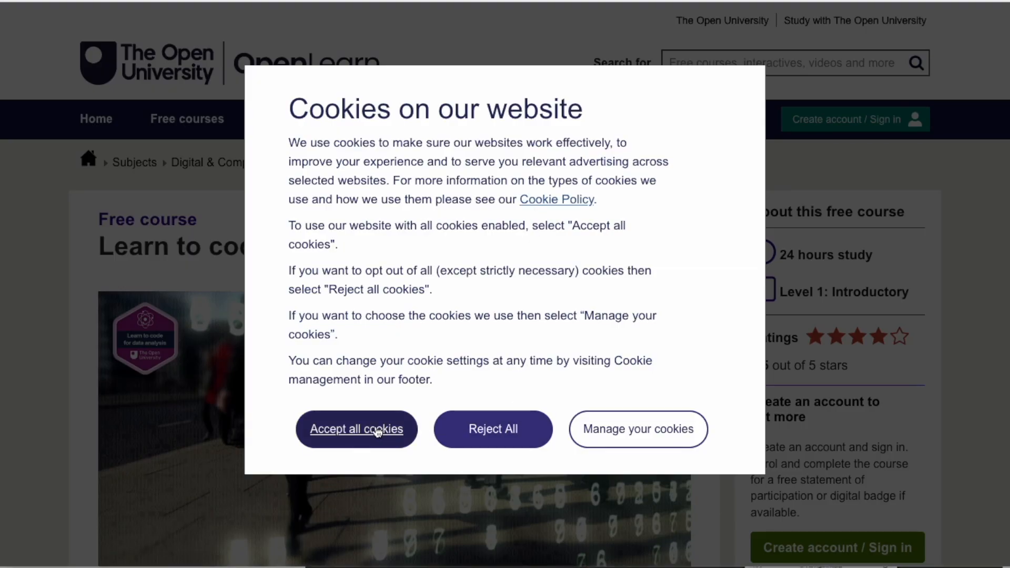
Save OpenLearn cookie preferences with the optional cookies opted out
left_click(605, 428)
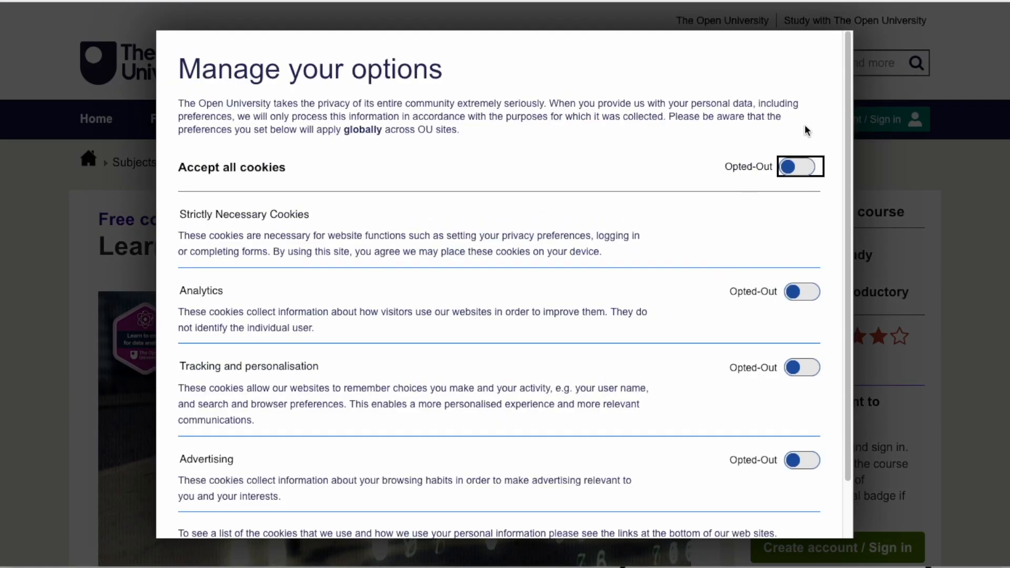
scroll(772, 332, "down", 2)
left_click(237, 515)
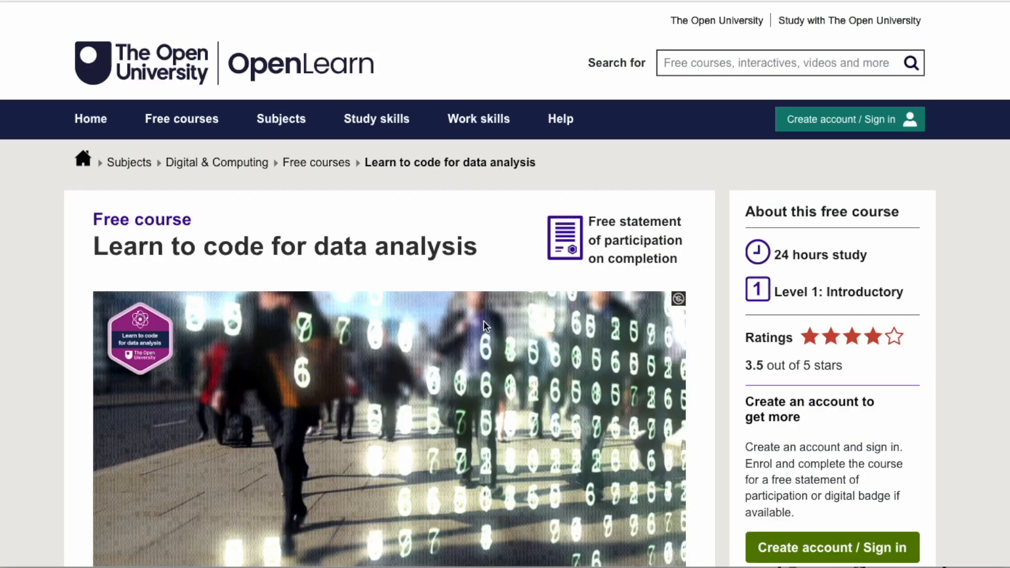
Review the Learn to code for data analysis course page, noting its 24 hours study time
scroll(484, 322, "down", 6)
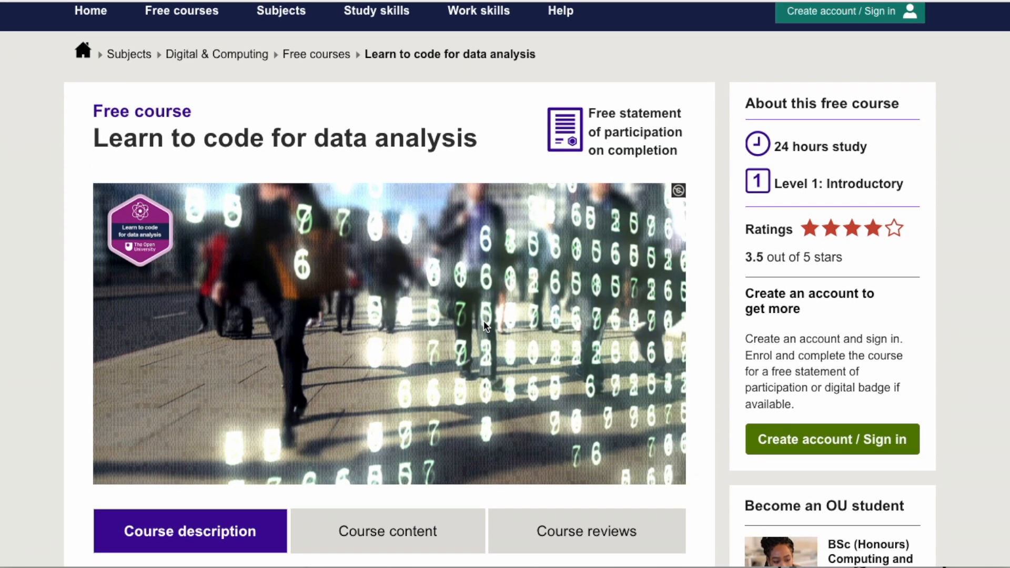
scroll(501, 328, "down", 15)
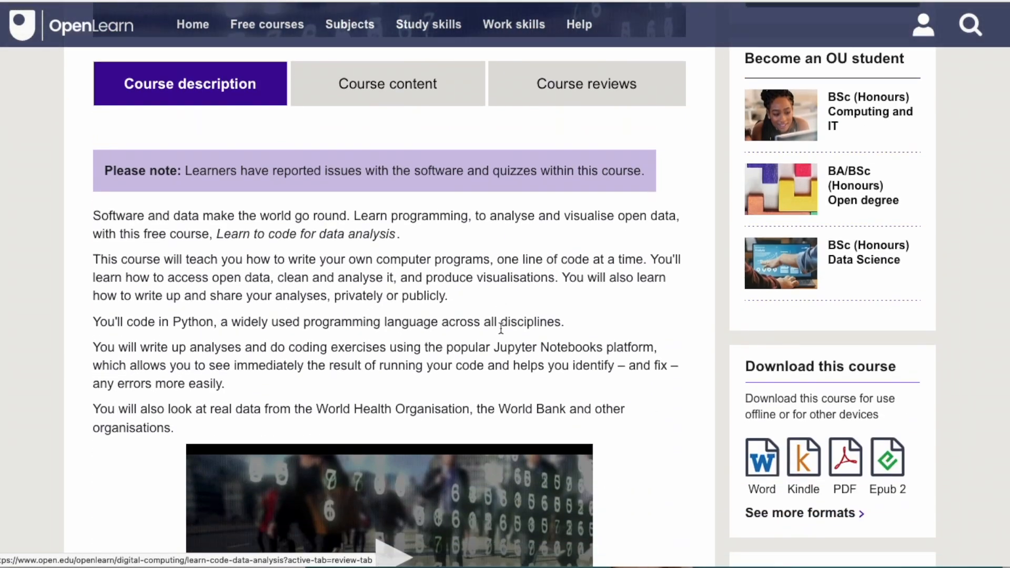
scroll(501, 327, "down", 10)
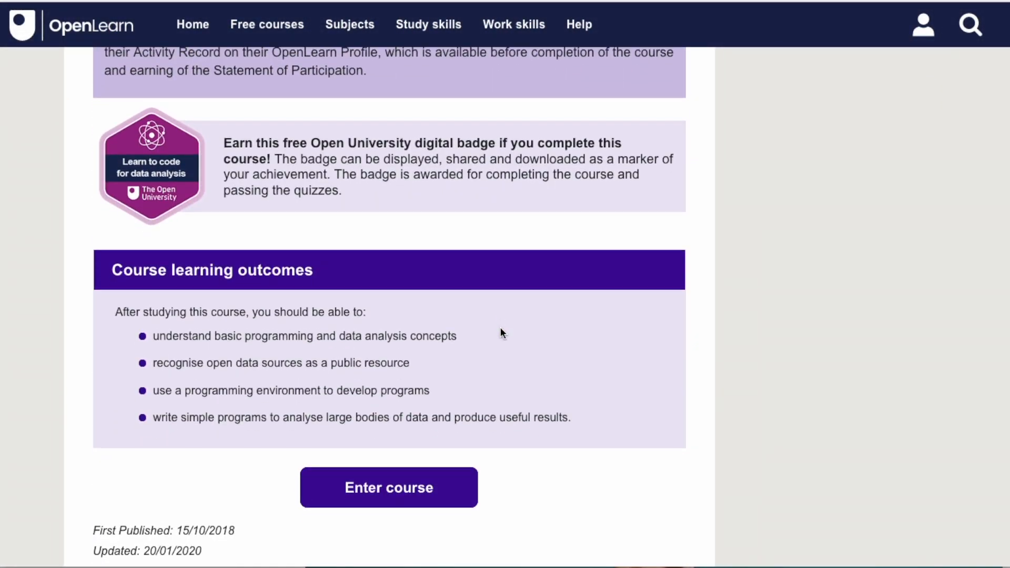
scroll(500, 327, "up", 20)
scroll(500, 328, "up", 6)
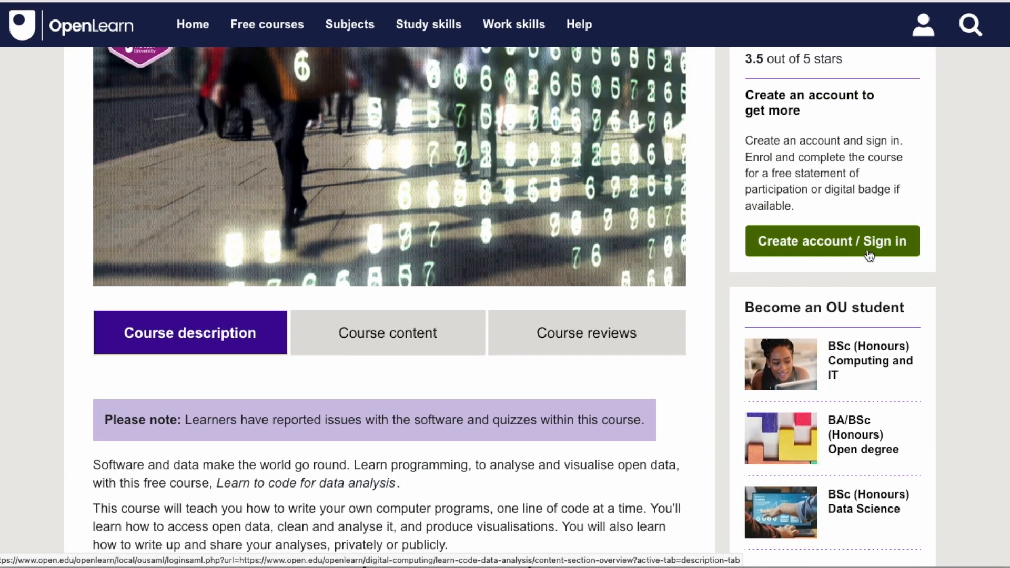
scroll(866, 248, "up", 2)
scroll(863, 345, "up", 2)
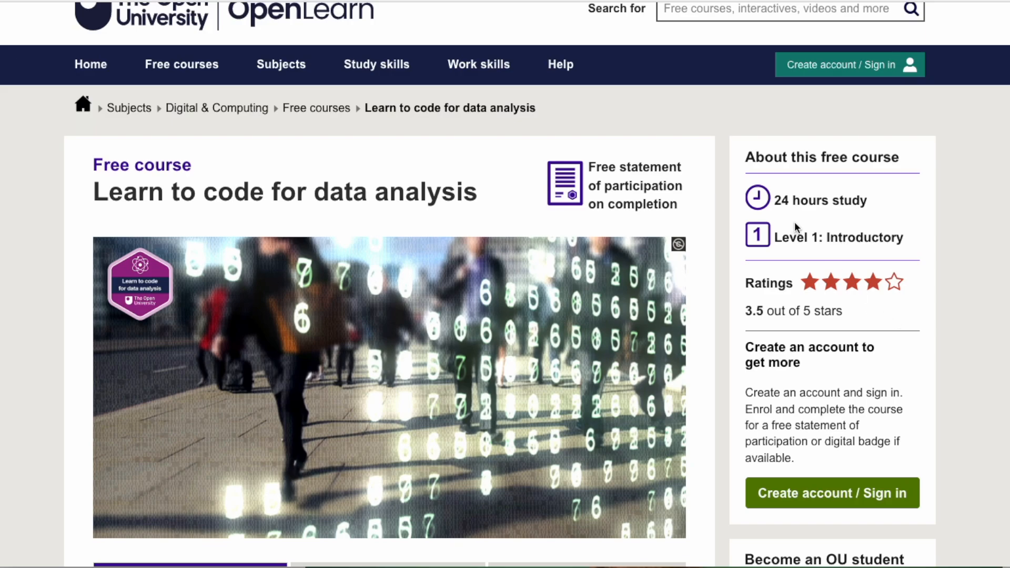
left_click_drag(889, 210, 772, 201)
left_click(734, 142)
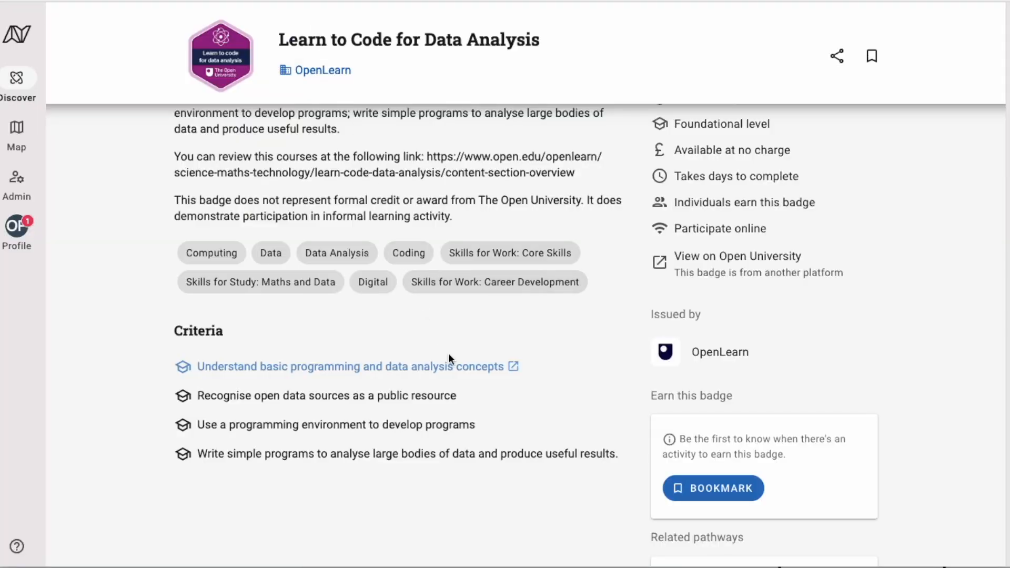
Log out of the provider account from the Profile menu, leaving the badge page in public view
scroll(450, 358, "up", 3)
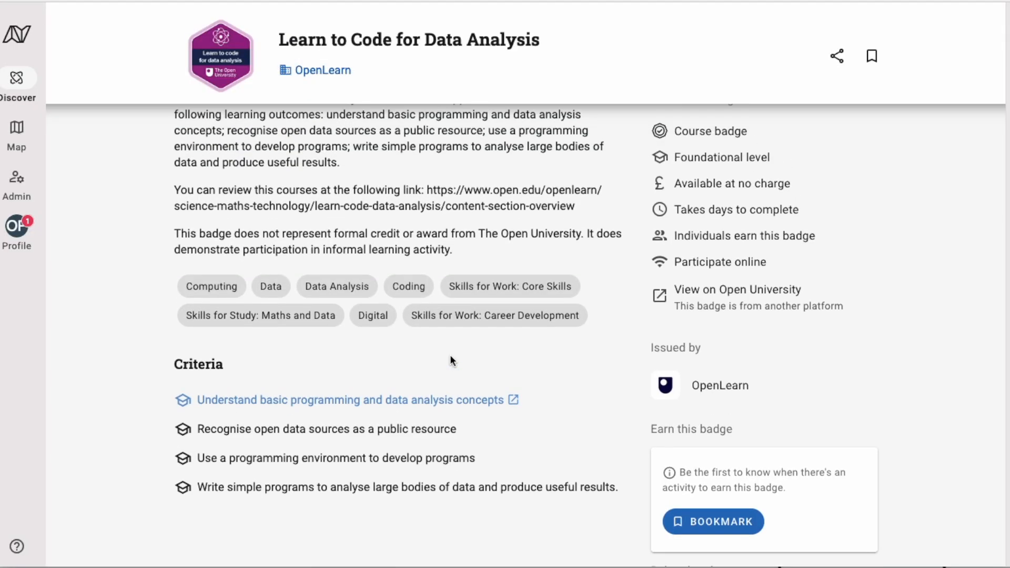
left_click(18, 227)
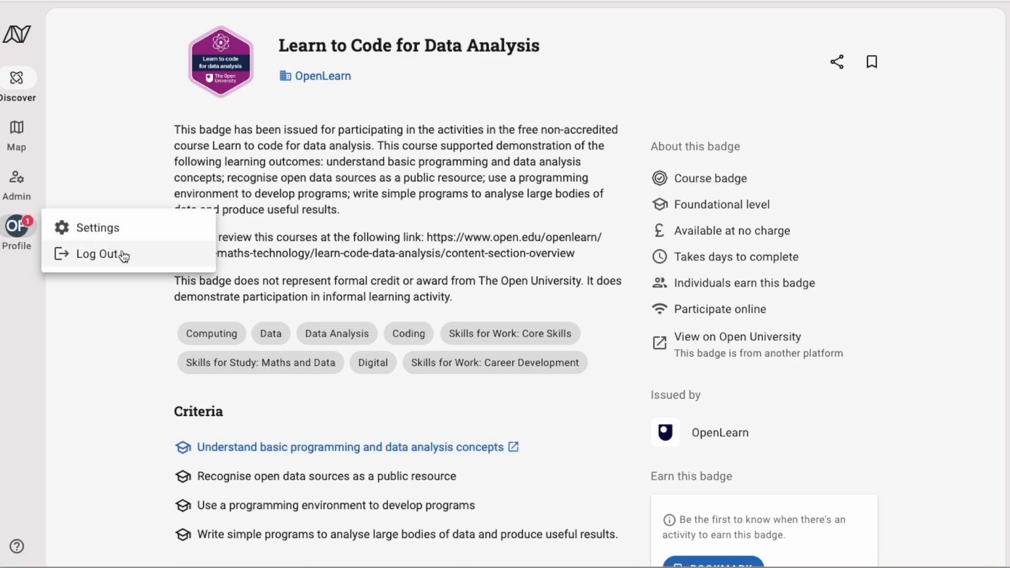
left_click(123, 255)
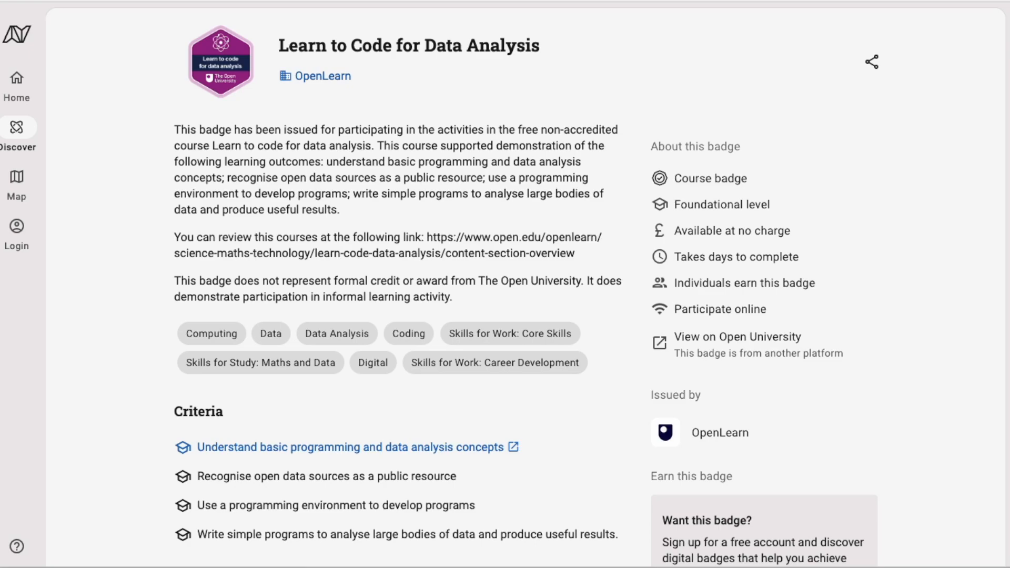
left_click(17, 235)
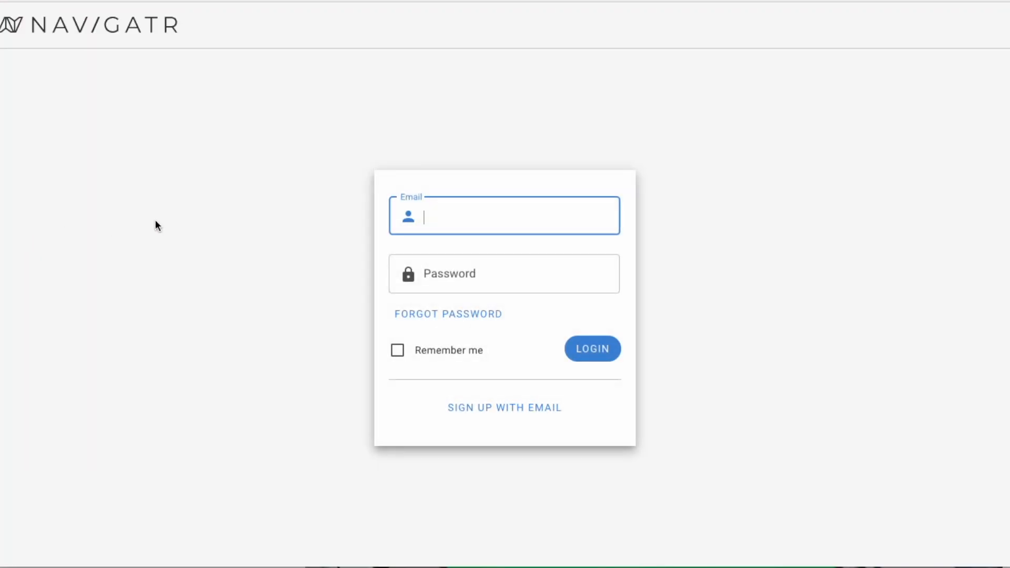
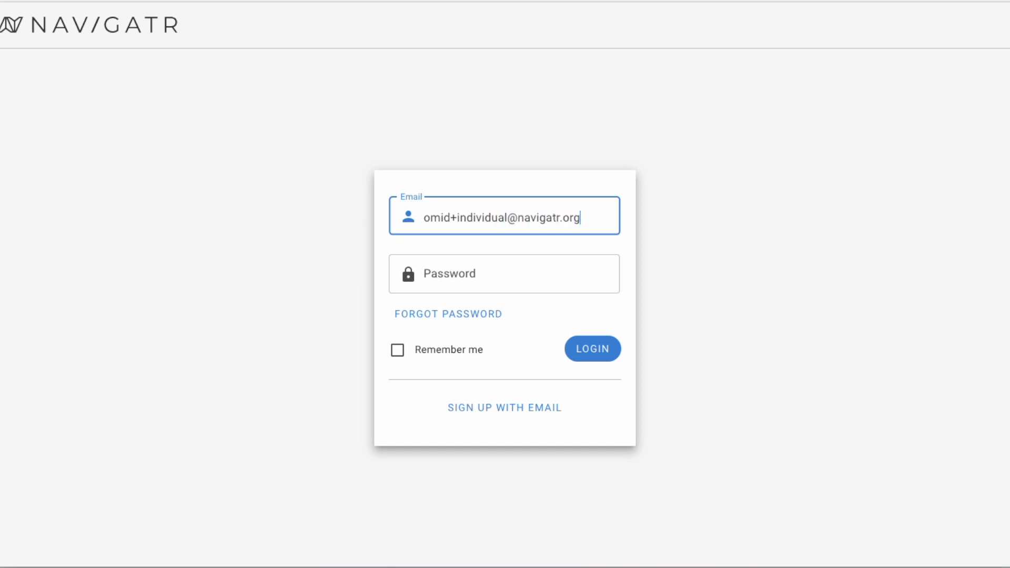
key("Tab")
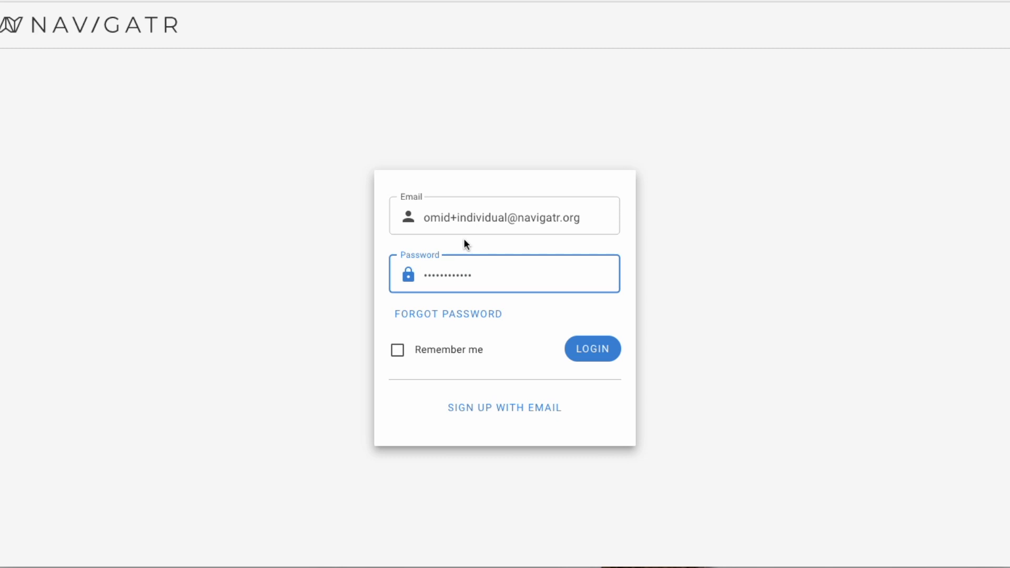
left_click(591, 350)
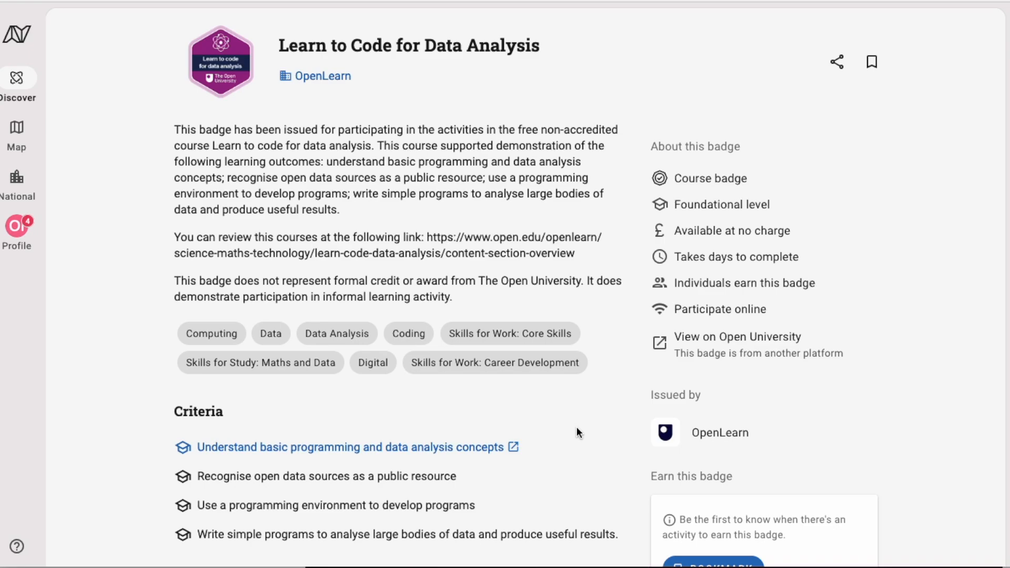
scroll(578, 431, "down", 2)
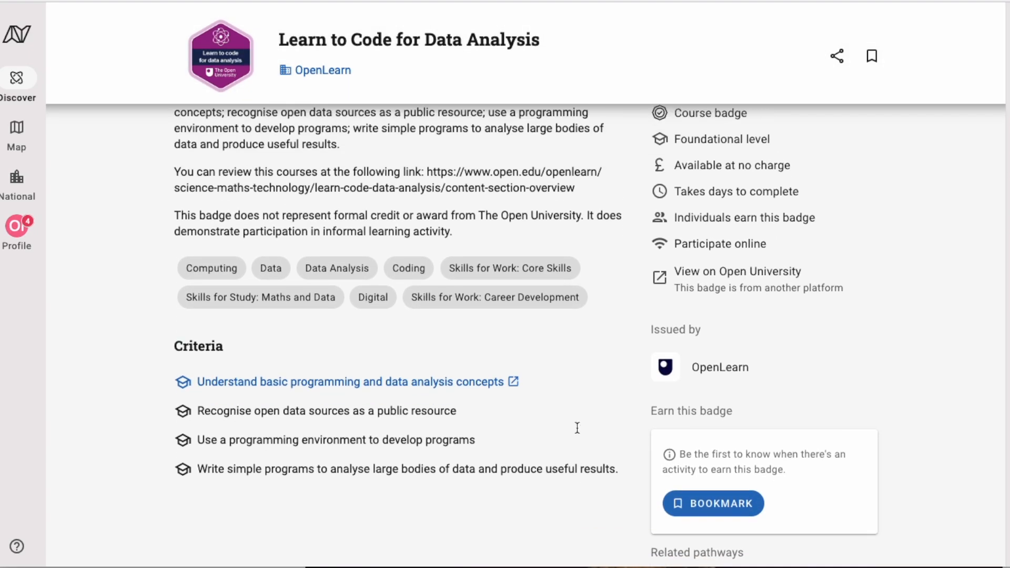
scroll(577, 430, "up", 2)
scroll(577, 430, "down", 3)
scroll(577, 430, "up", 3)
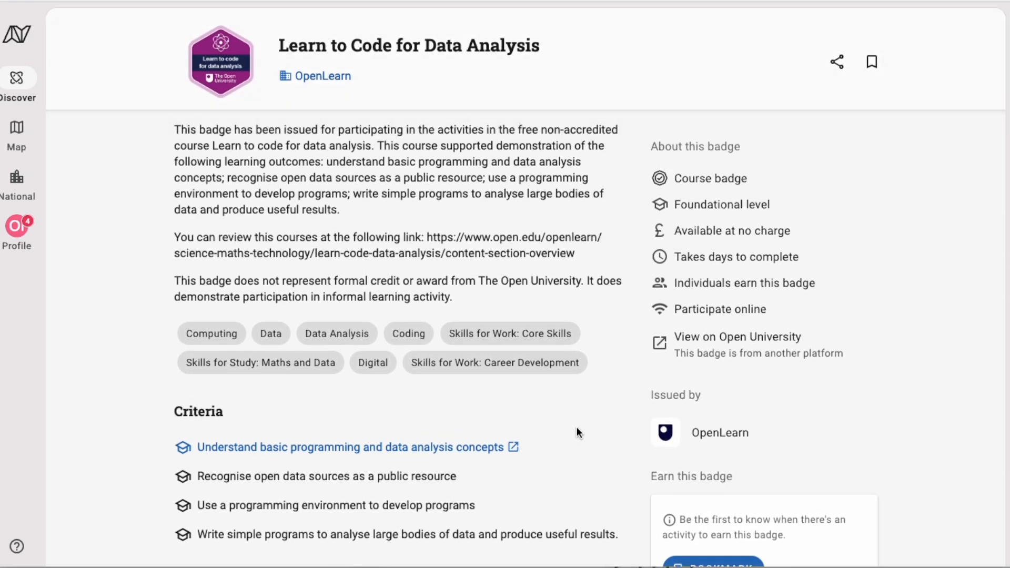
scroll(578, 424, "down", 3)
scroll(579, 422, "up", 3)
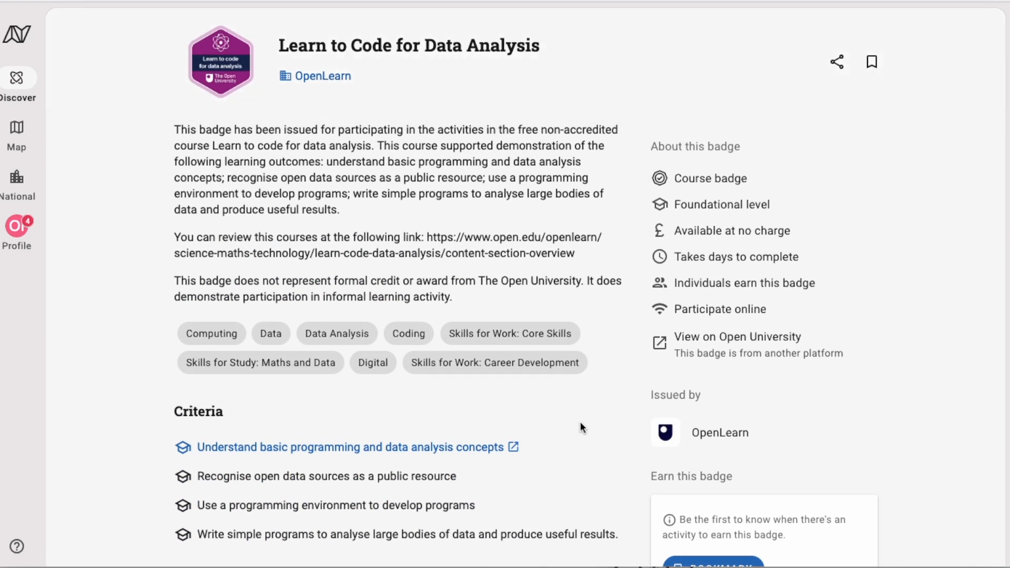
scroll(580, 421, "down", 5)
Open the Entry Level Data Analyst pathway and review its steps, noting Algorithmic Thinking and Database Fundamentals earned
left_click(840, 453)
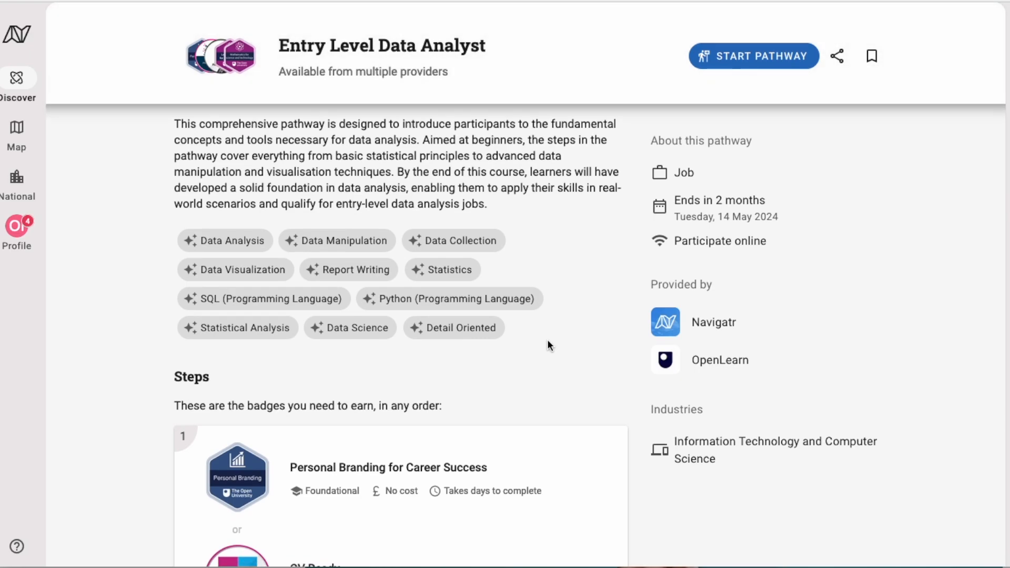
scroll(547, 345, "down", 10)
scroll(548, 346, "down", 5)
scroll(548, 346, "up", 15)
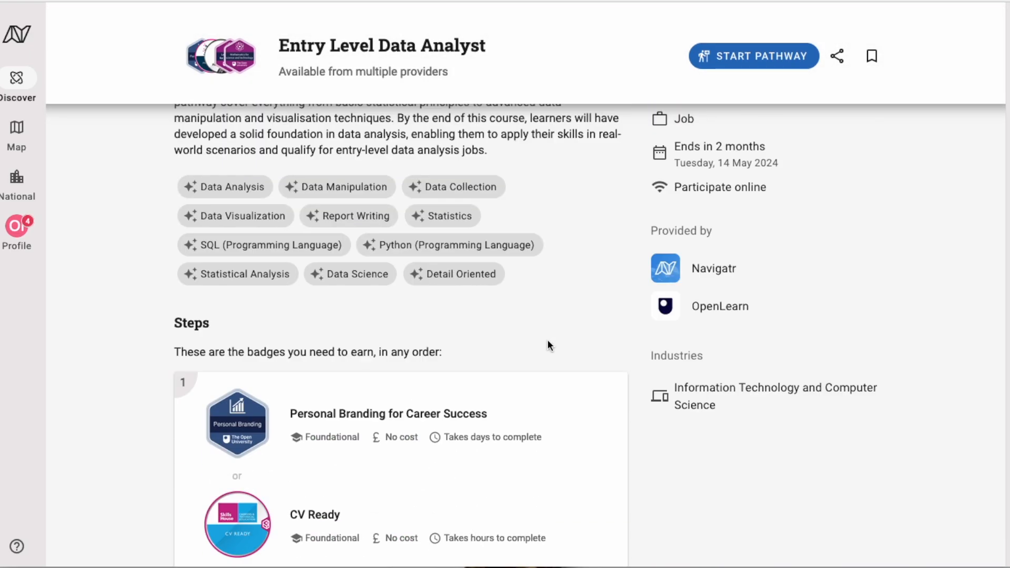
scroll(548, 346, "down", 1)
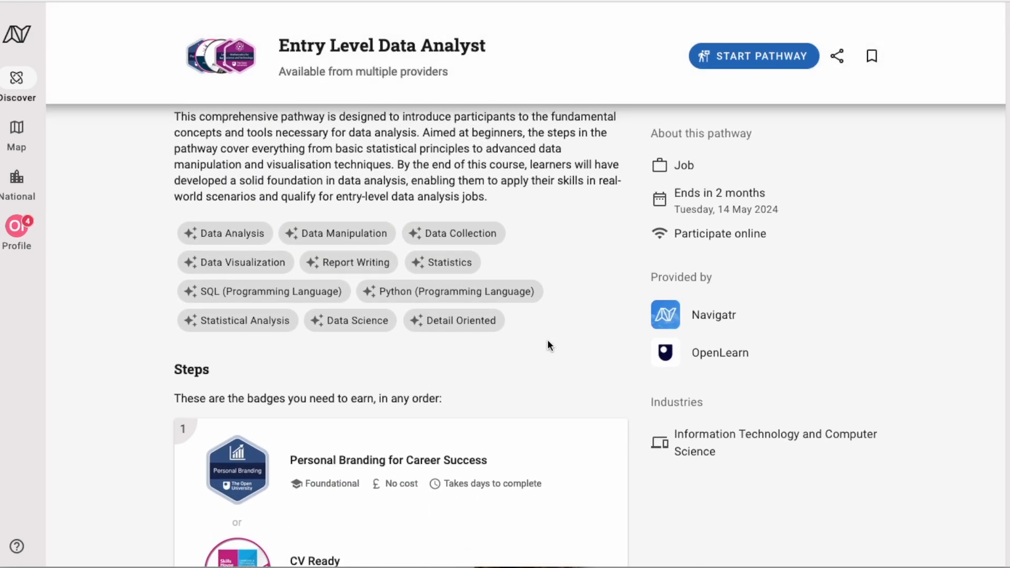
scroll(548, 345, "down", 8)
scroll(547, 346, "down", 1)
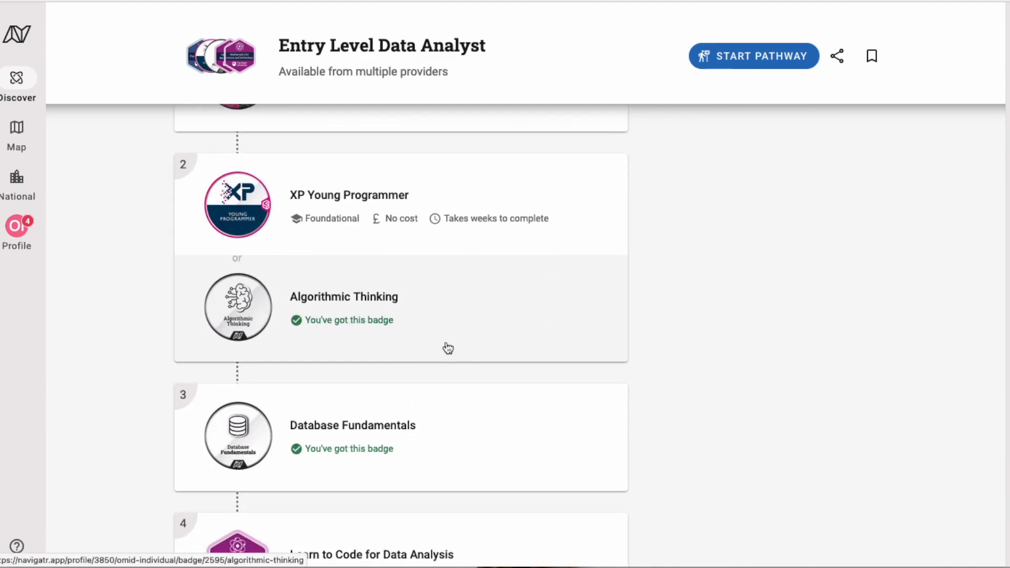
scroll(377, 387, "up", 1)
scroll(392, 419, "down", 7)
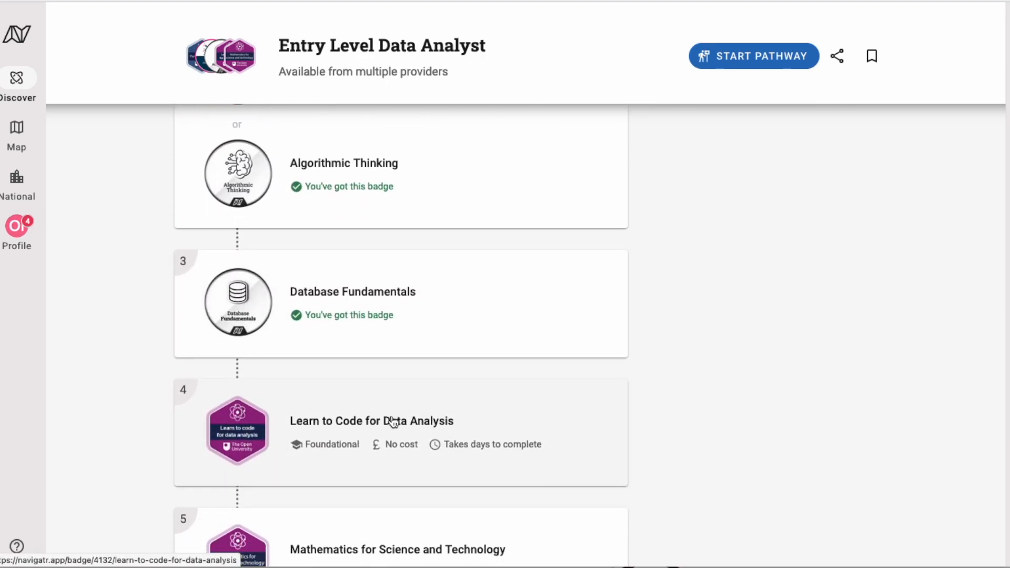
scroll(392, 424, "up", 4)
scroll(392, 425, "up", 9)
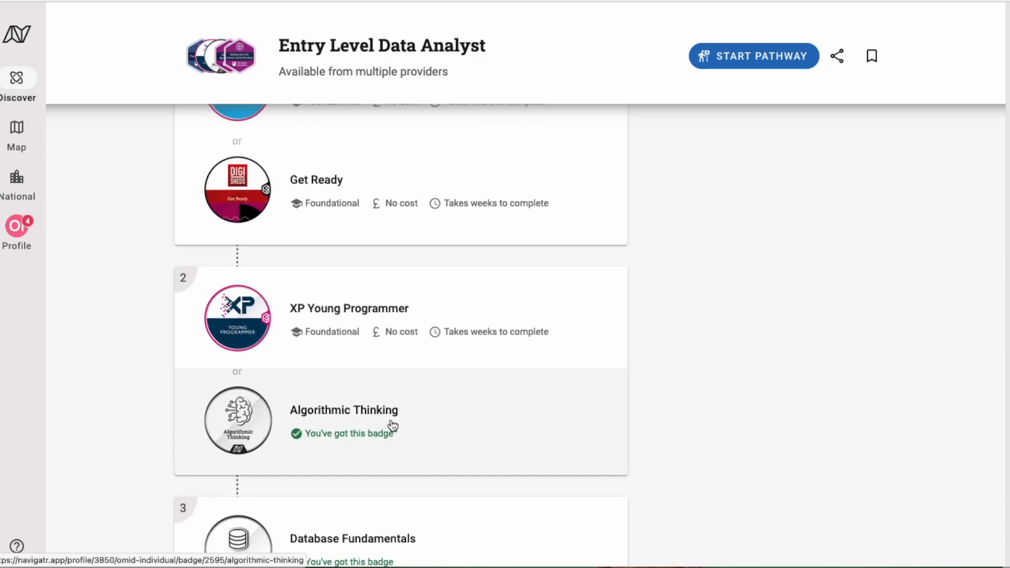
scroll(392, 425, "down", 4)
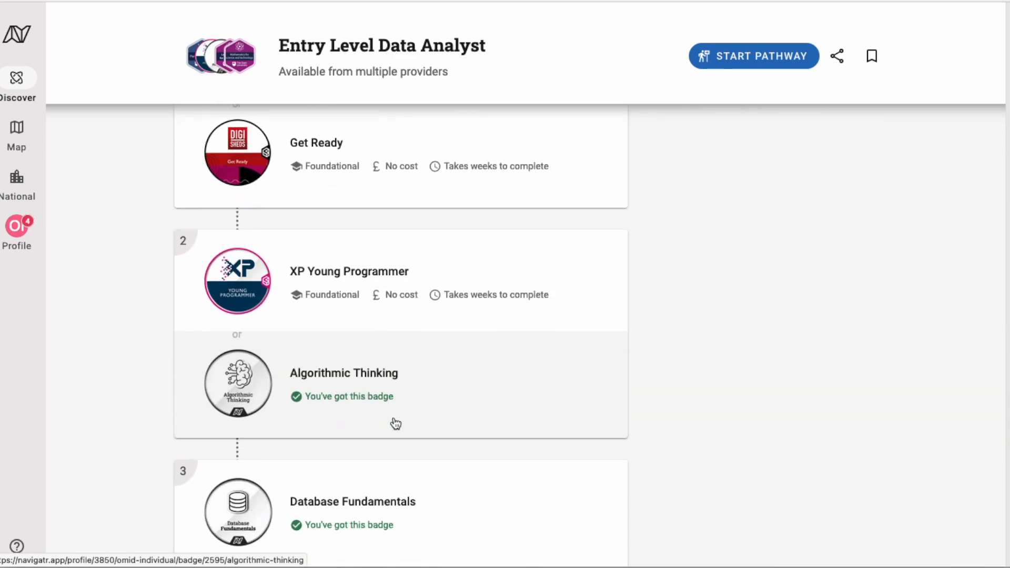
scroll(384, 480, "down", 1)
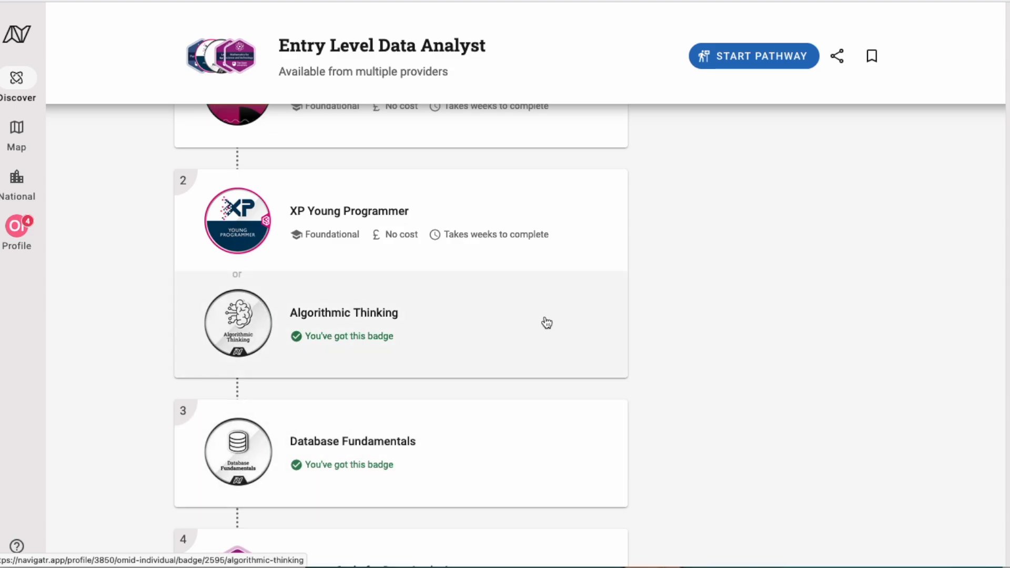
scroll(547, 323, "up", 1)
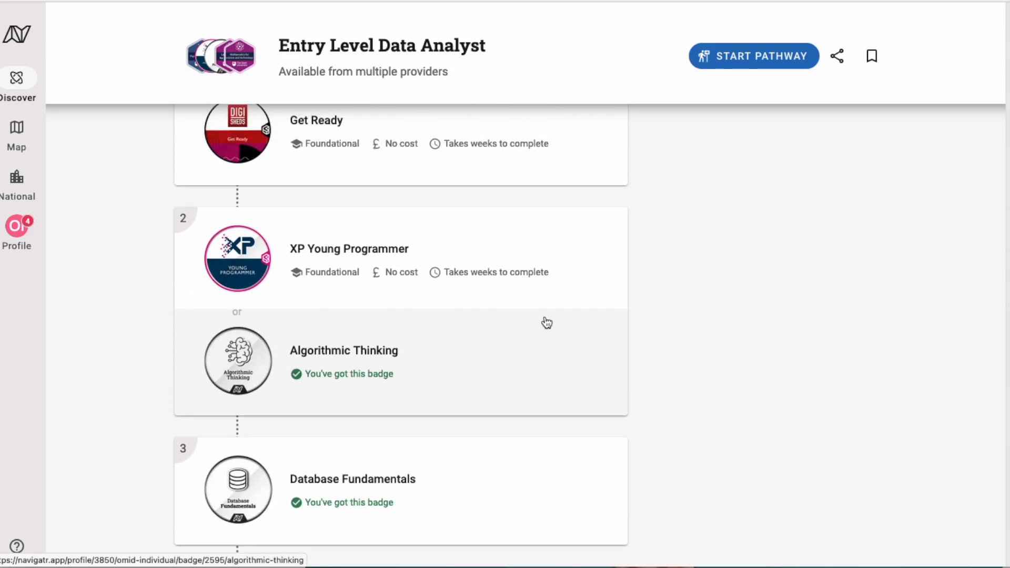
scroll(547, 323, "up", 10)
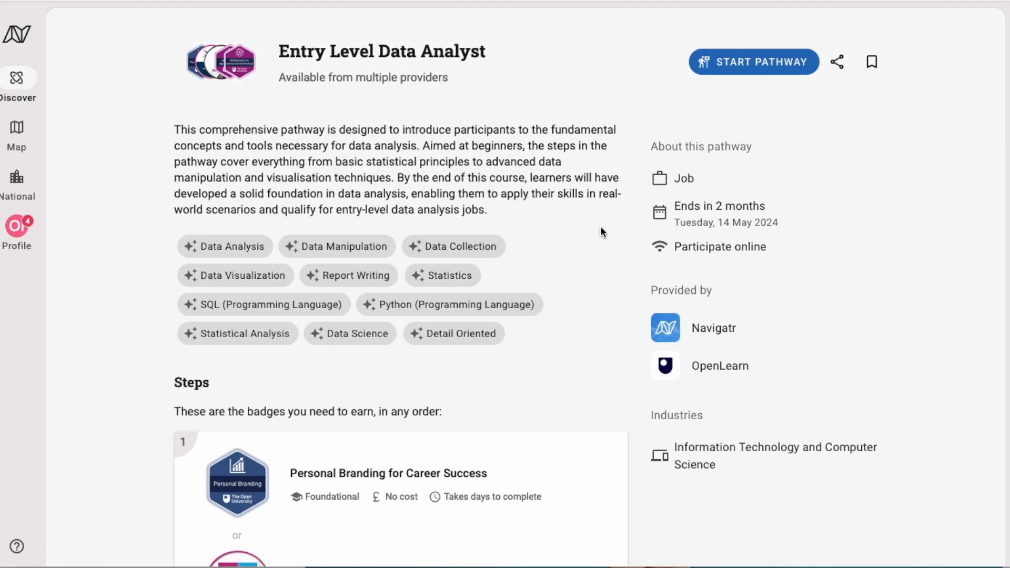
Start and accept the Entry Level Data Analyst pathway, checking its '3 badges left' message
left_click(771, 62)
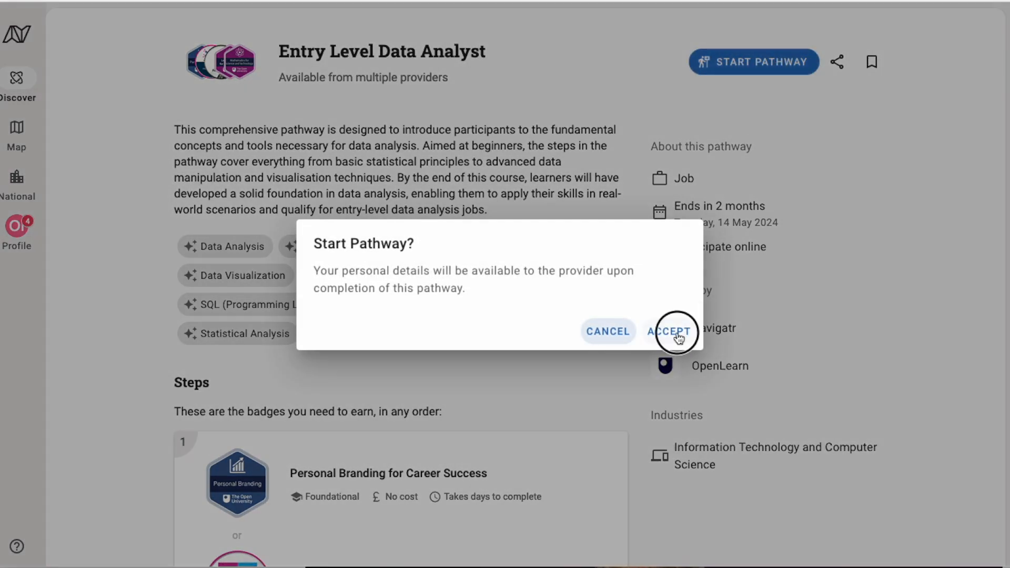
left_click(667, 331)
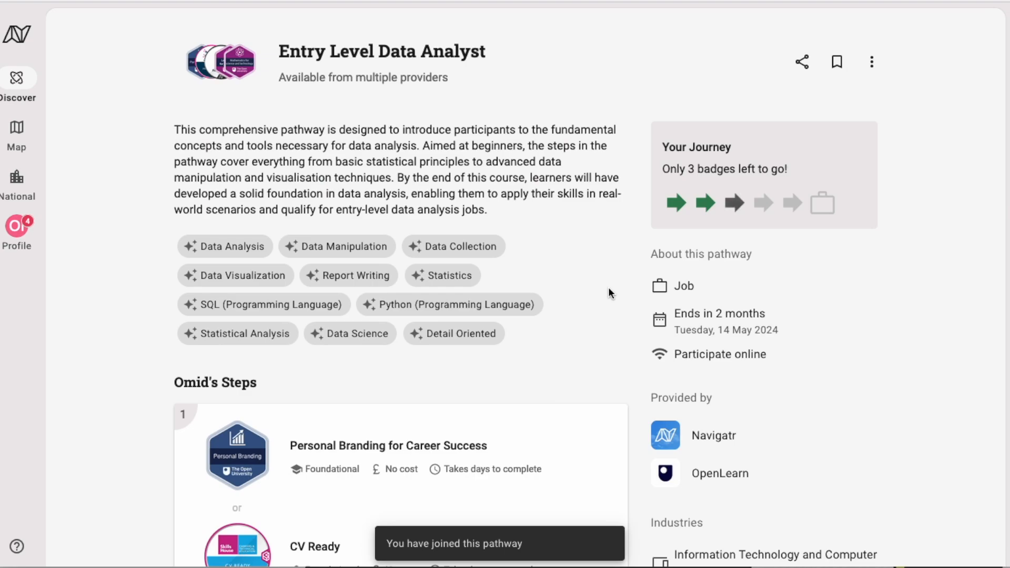
scroll(609, 288, "down", 2)
scroll(604, 285, "up", 2)
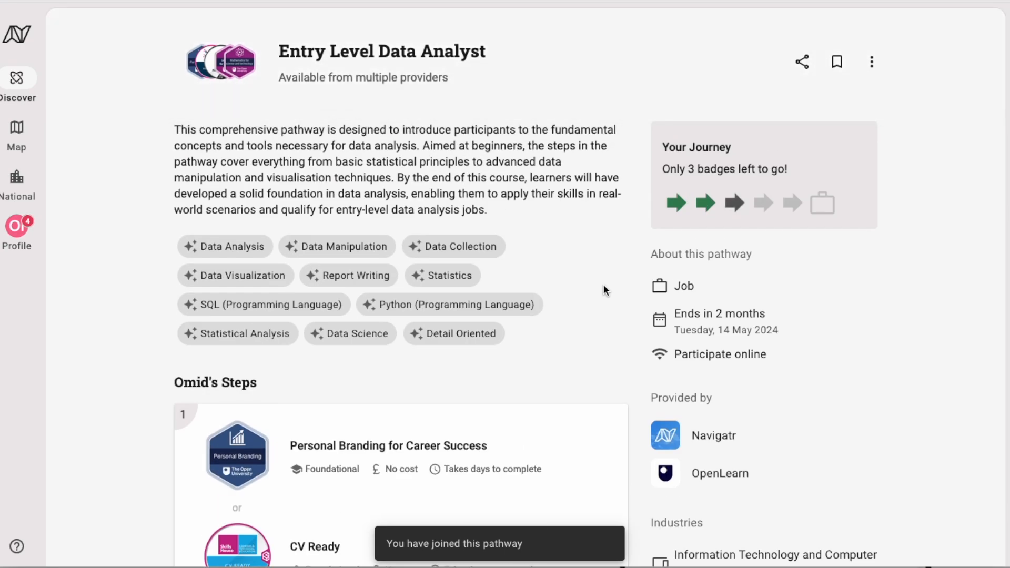
left_click_drag(663, 169, 820, 164)
left_click(818, 164)
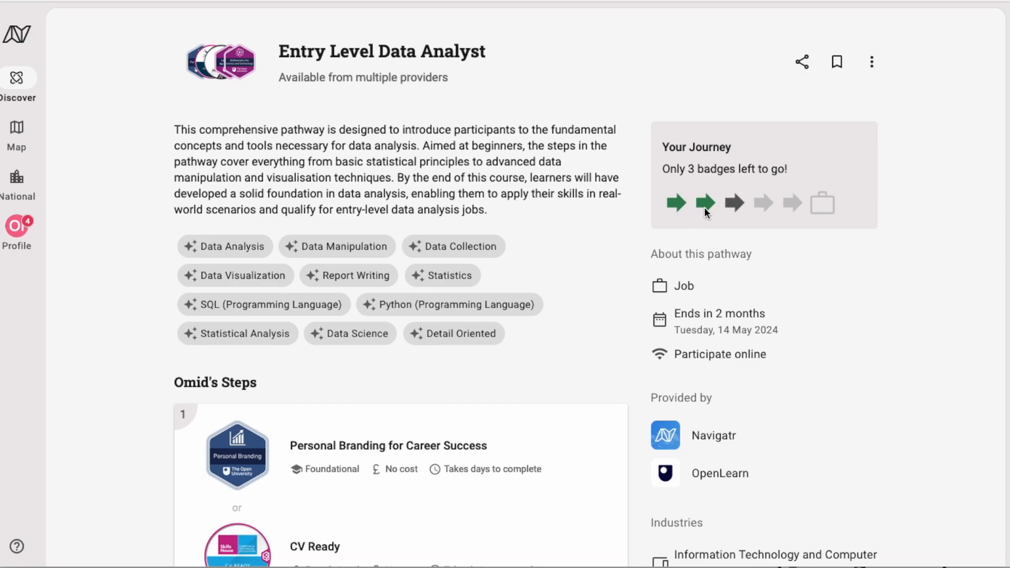
Scroll down the pathway steps to the Mathematics for Science and Technology badge and open it
scroll(601, 318, "down", 2)
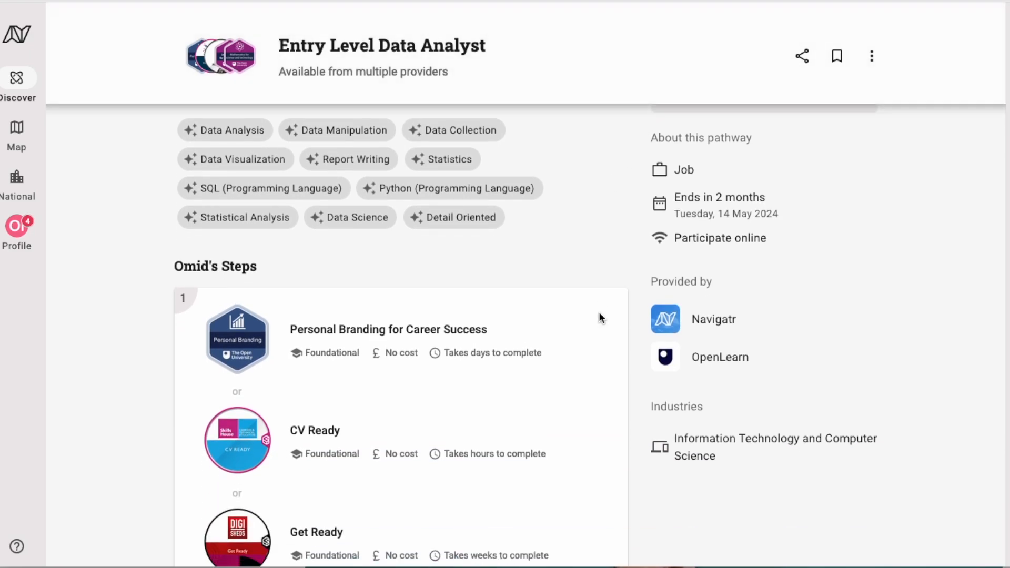
scroll(601, 318, "down", 3)
scroll(602, 319, "down", 5)
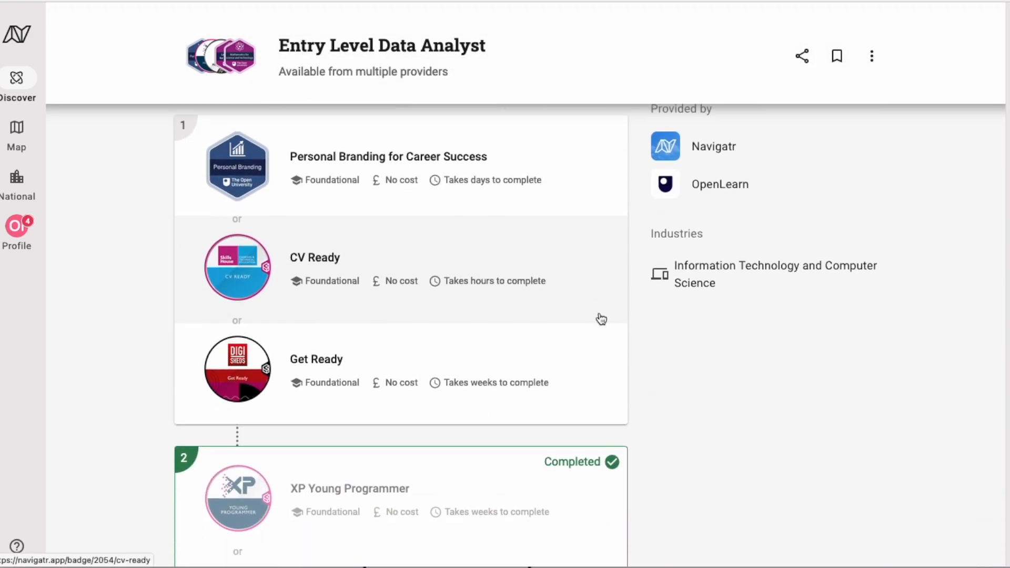
scroll(601, 319, "down", 3)
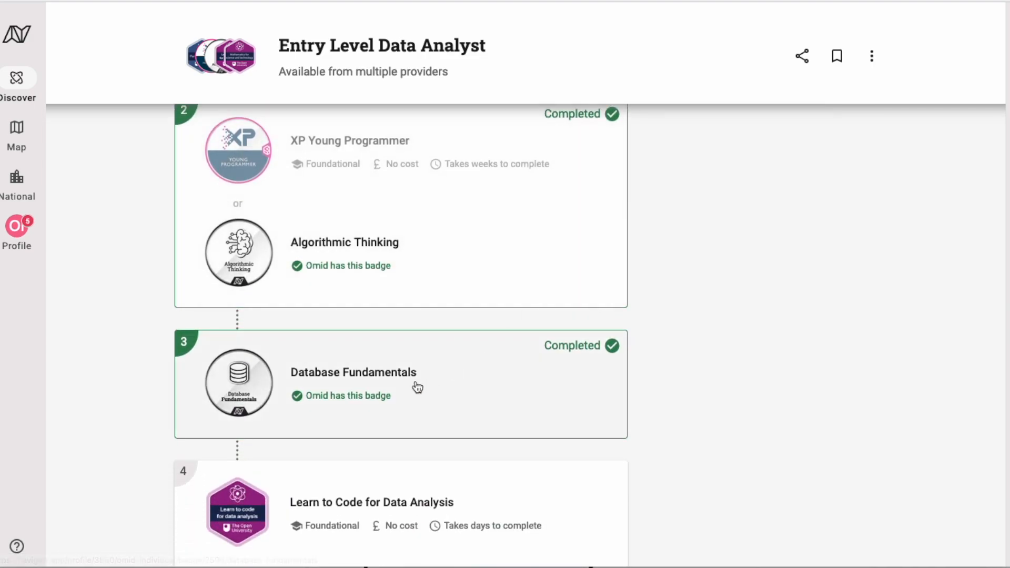
scroll(416, 388, "down", 1)
scroll(441, 337, "down", 2)
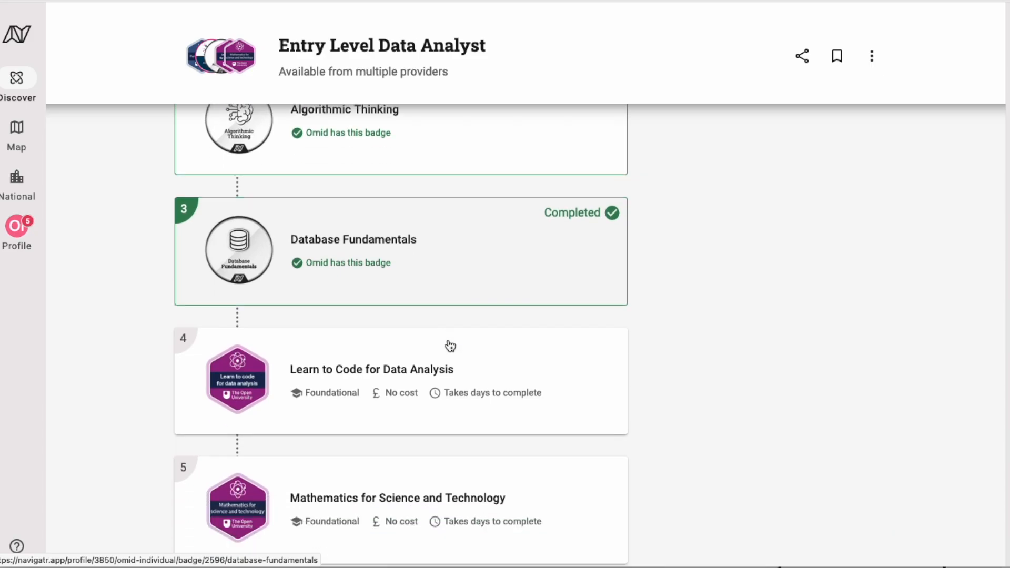
left_click(277, 439)
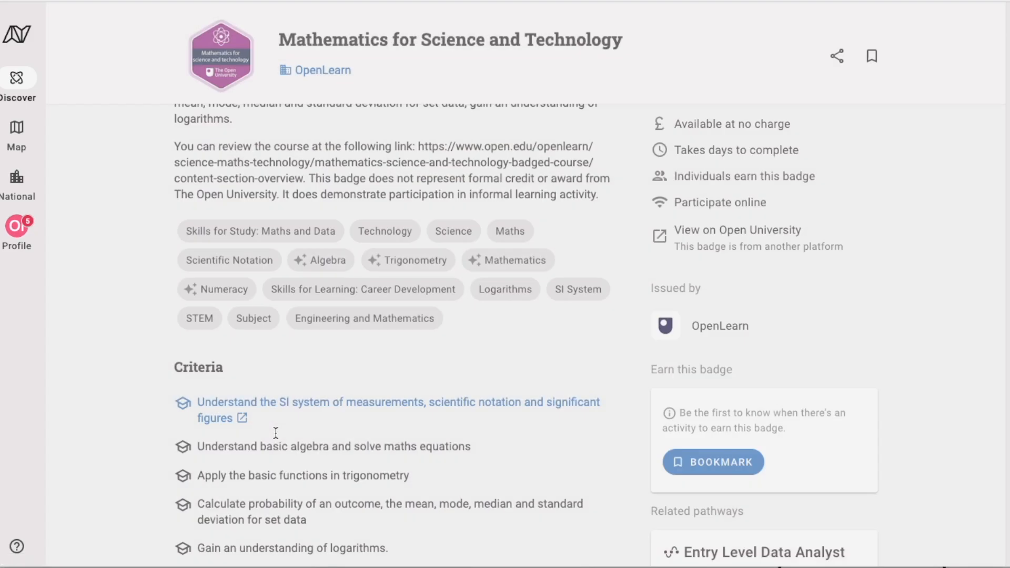
Review the badge's criteria and open the OpenLearn course linked from the first criterion
scroll(539, 231, "down", 2)
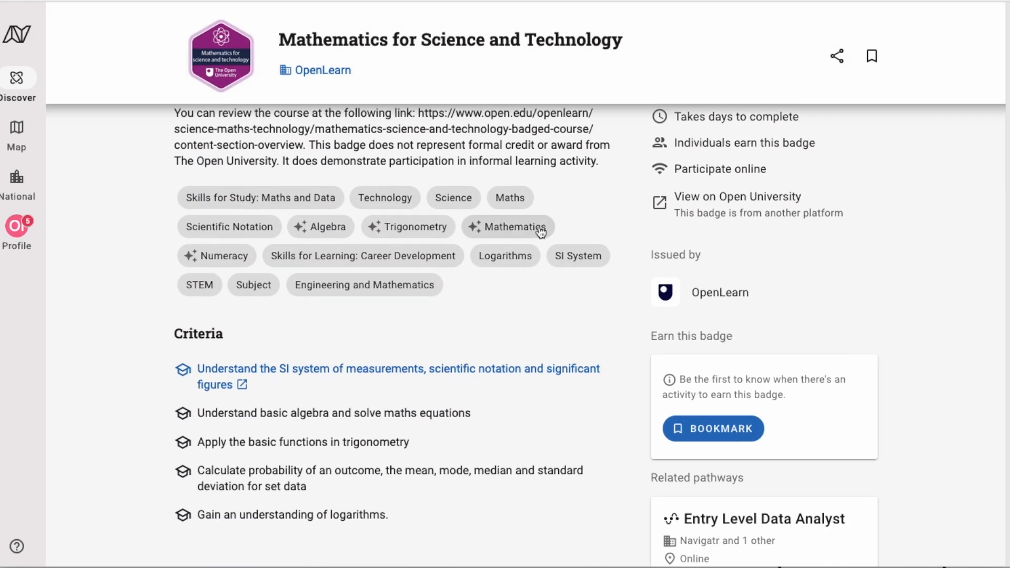
scroll(279, 374, "up", 3)
scroll(271, 368, "down", 2)
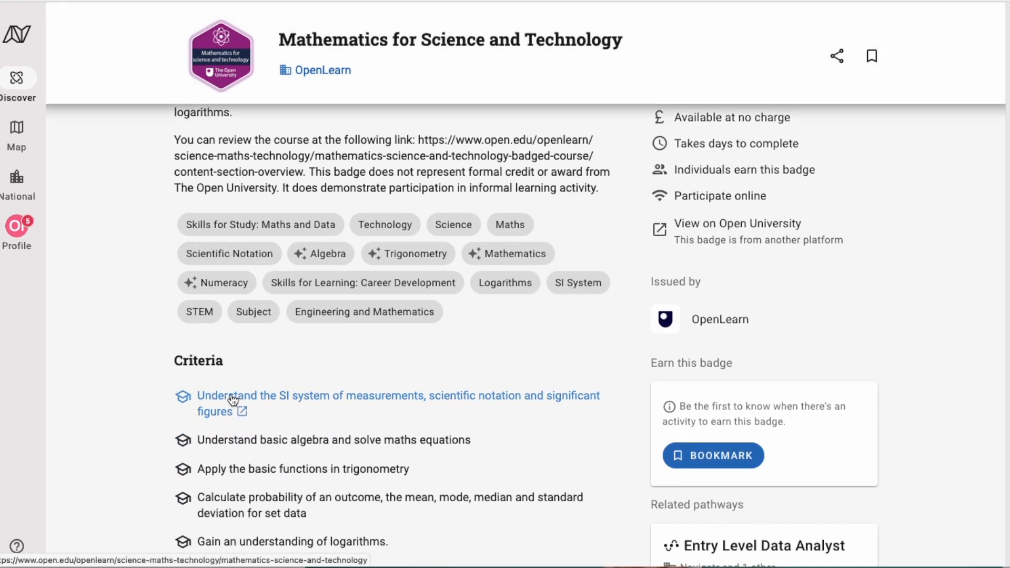
left_click(234, 401)
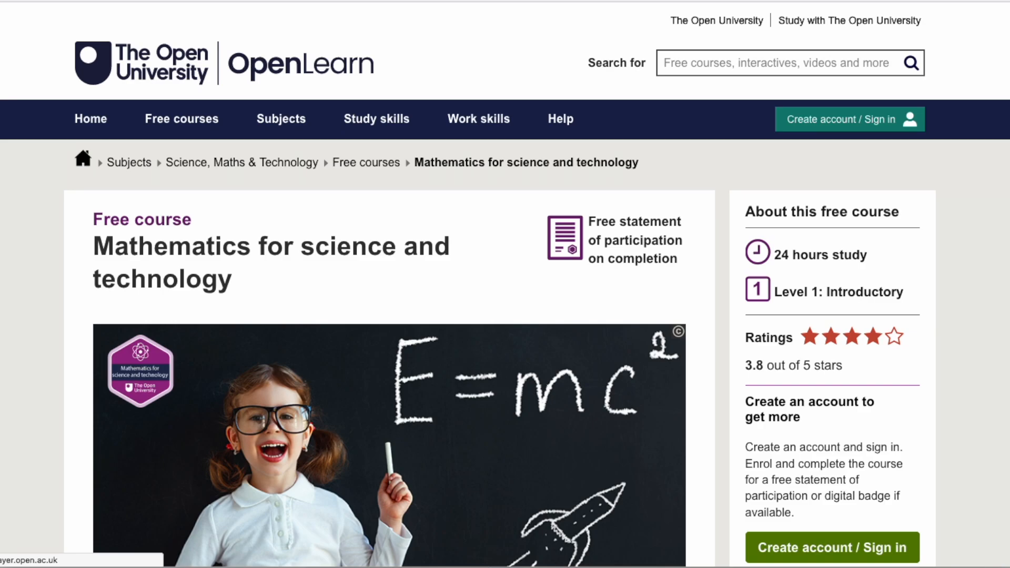
Close the OpenLearn course tab to get back to the Mathematics for Science and Technology badge
key("super+w")
scroll(124, 248, "up", 1)
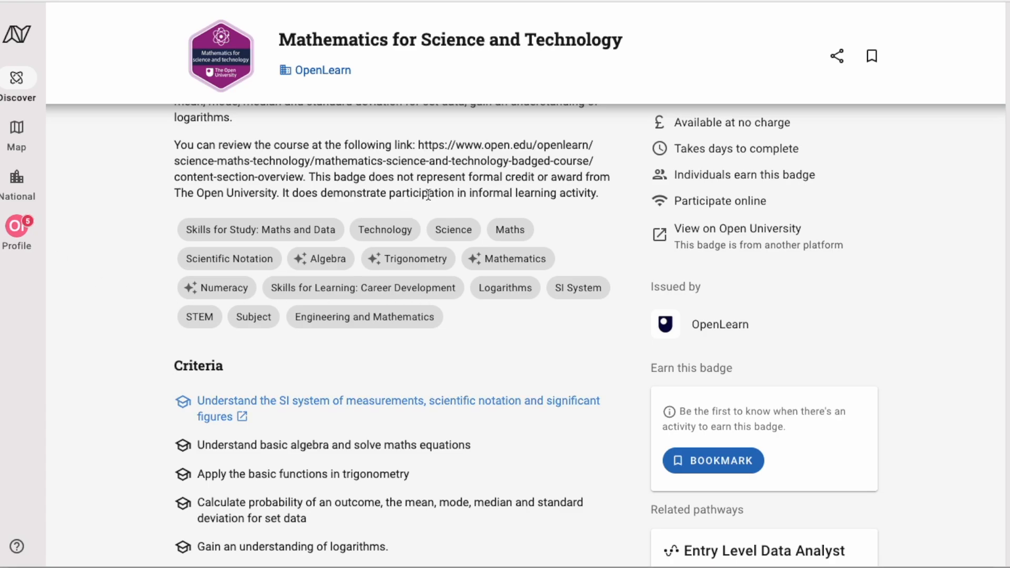
Open the Entry Level Data Analyst pathway from the badge's related pathways
scroll(613, 381, "up", 3)
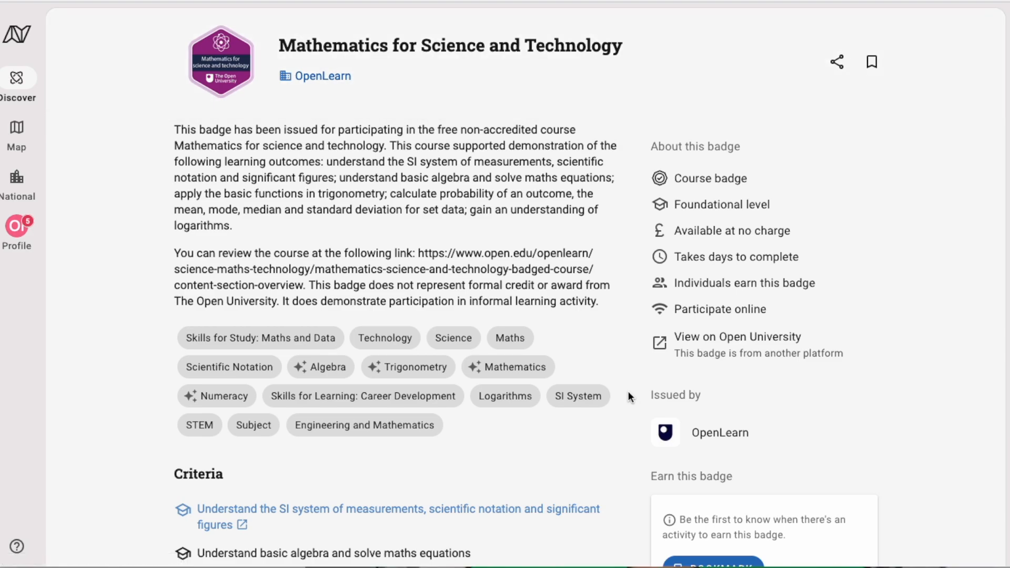
scroll(647, 384, "down", 4)
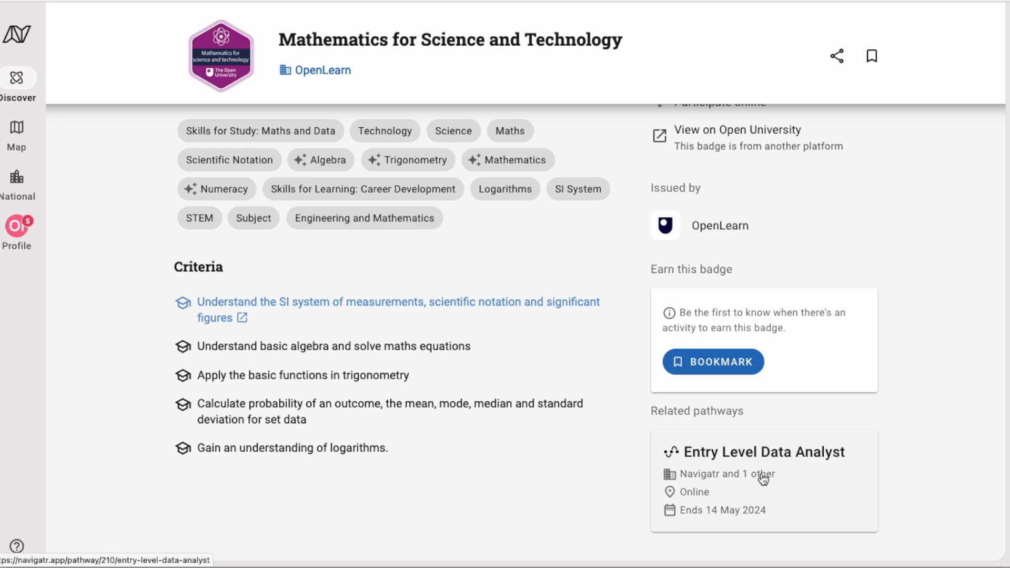
scroll(551, 464, "up", 4)
scroll(550, 464, "down", 4)
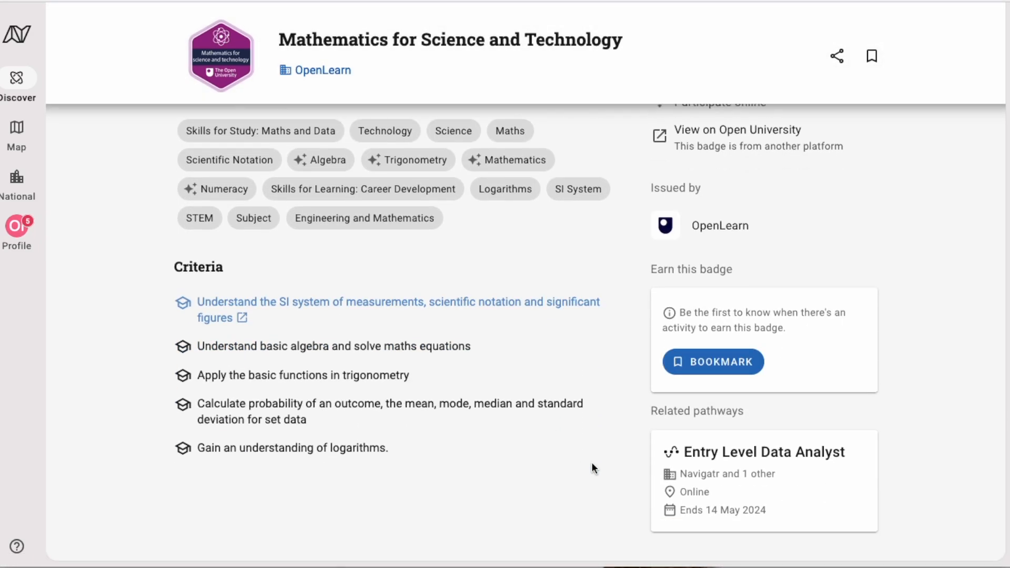
left_click(735, 462)
Skim the pathway steps, then go to the learner's profile and its For You notifications
scroll(574, 401, "down", 3)
scroll(573, 403, "down", 10)
scroll(570, 406, "up", 11)
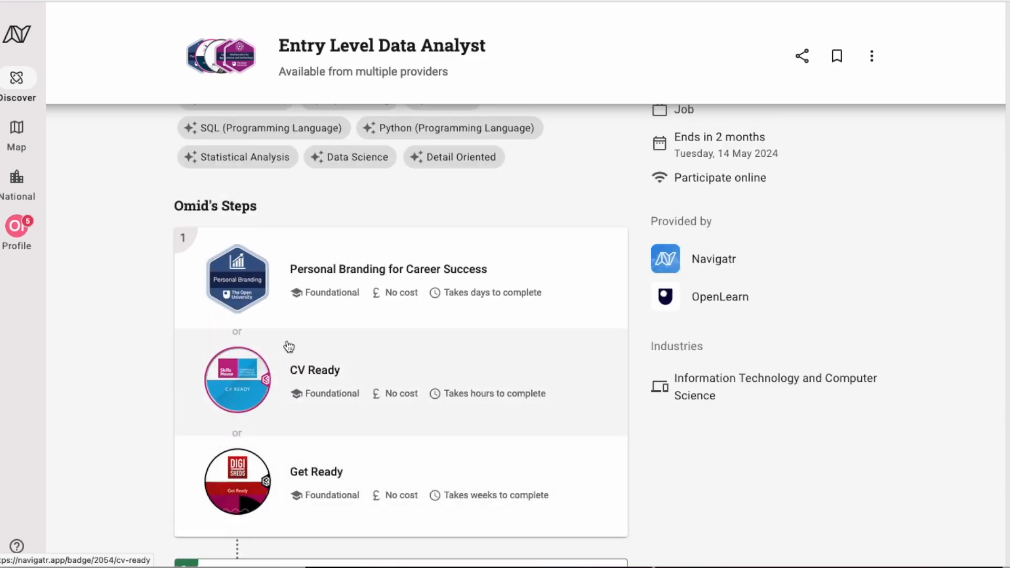
left_click(24, 229)
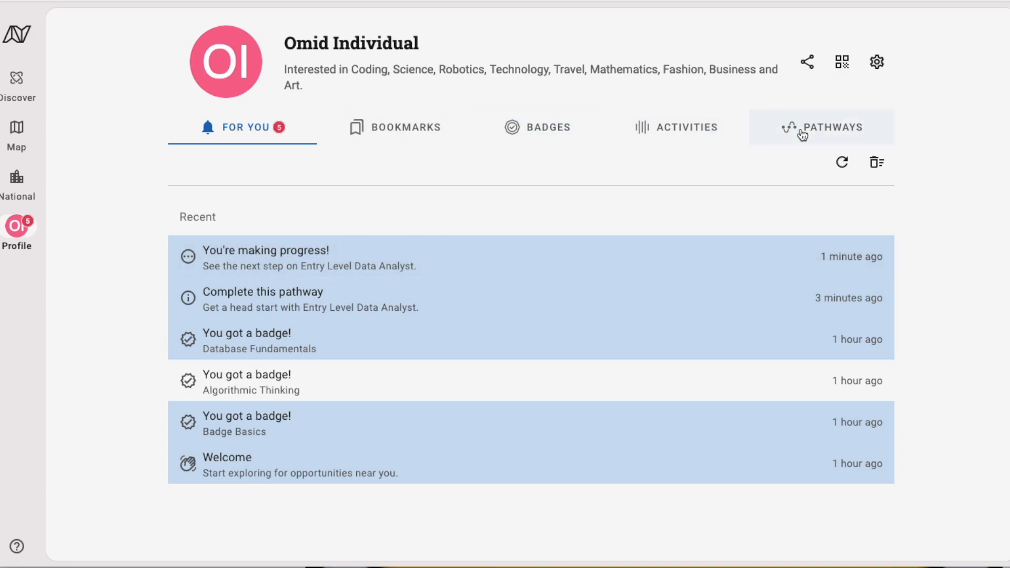
Reopen Entry Level Data Analyst from the profile's Pathways list, showing In Progress 2/5
left_click(857, 136)
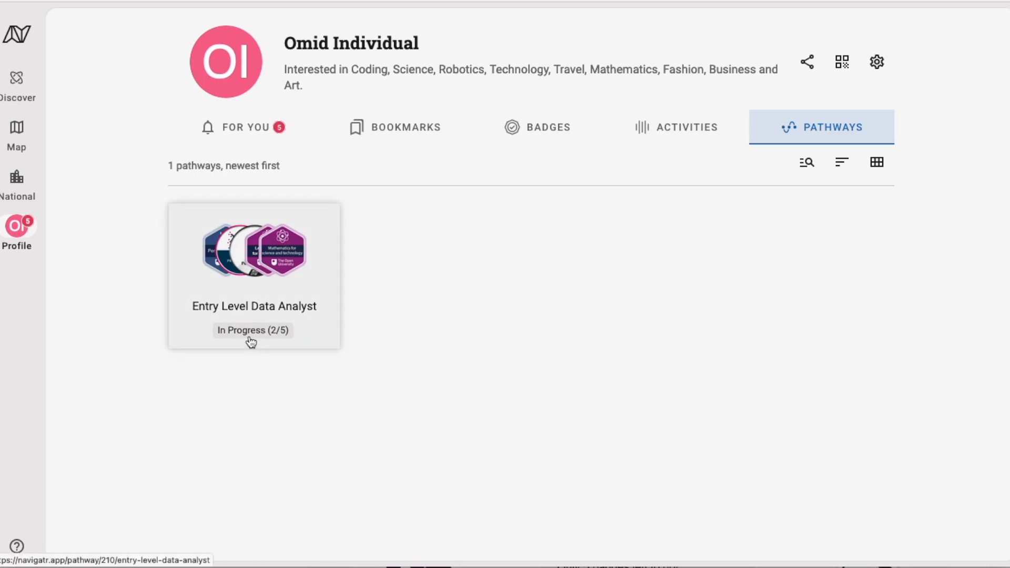
left_click(269, 283)
scroll(661, 341, "down", 4)
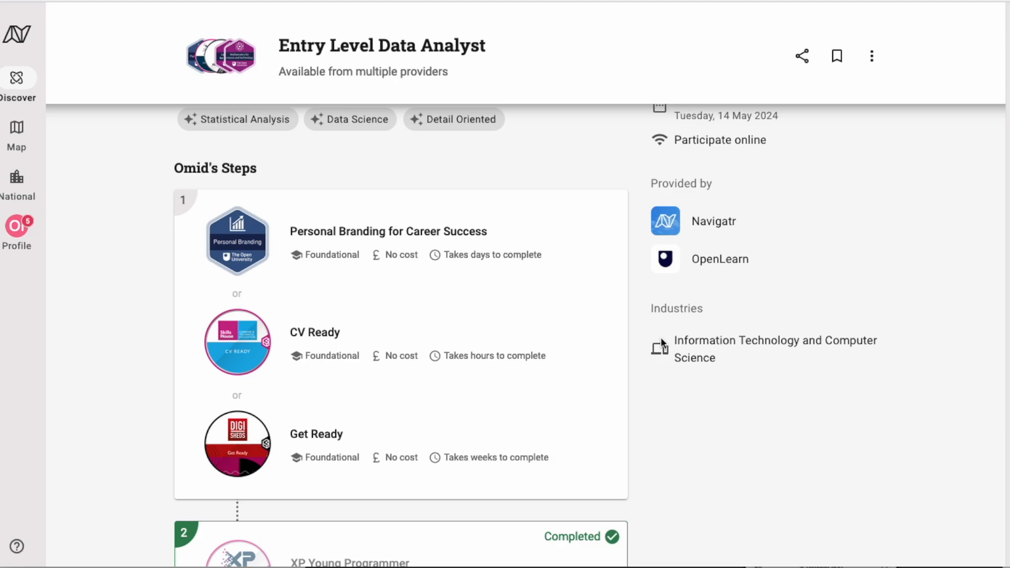
scroll(661, 337, "up", 4)
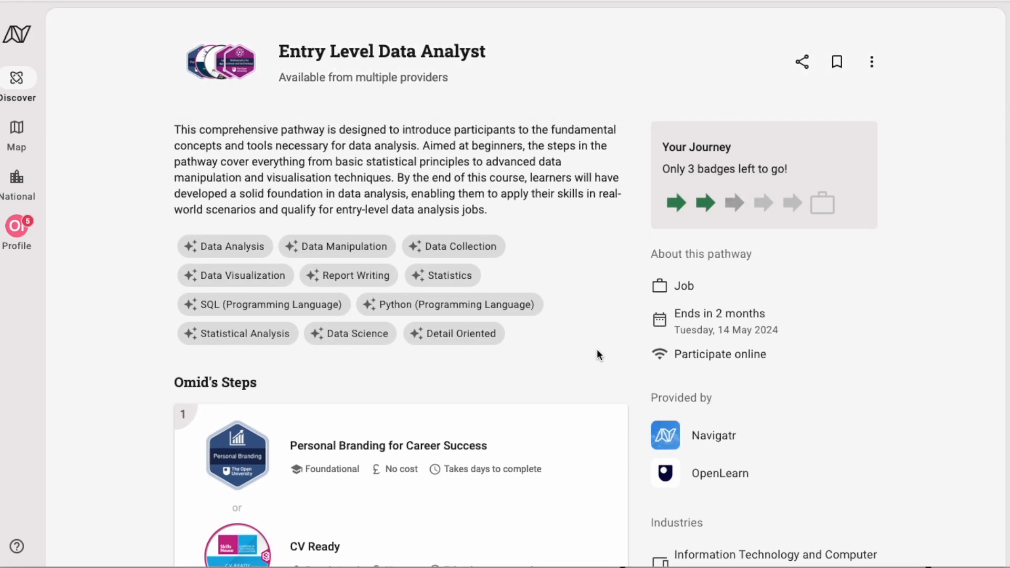
Log out of the learner account and go to the login page
left_click(16, 232)
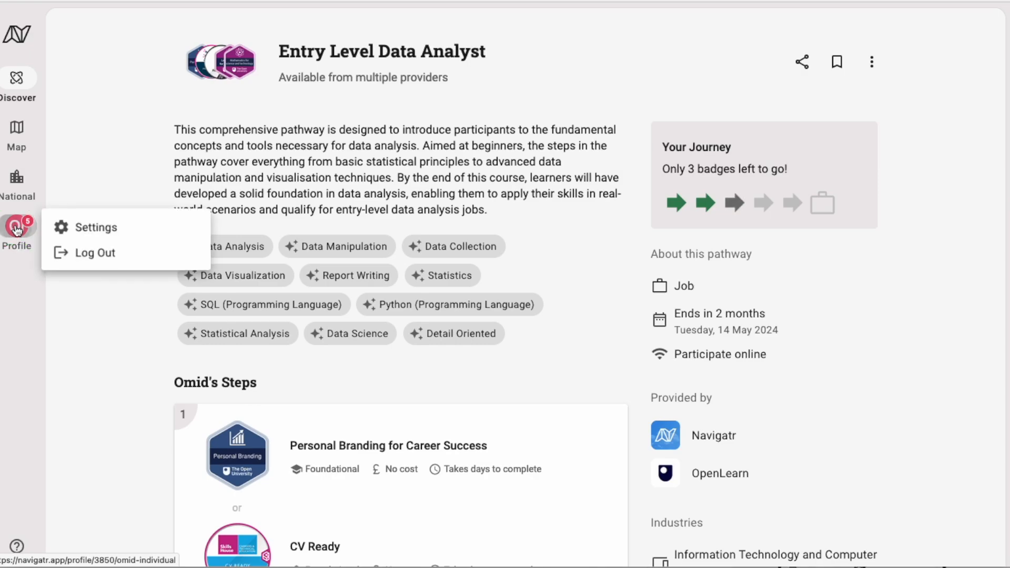
left_click(125, 257)
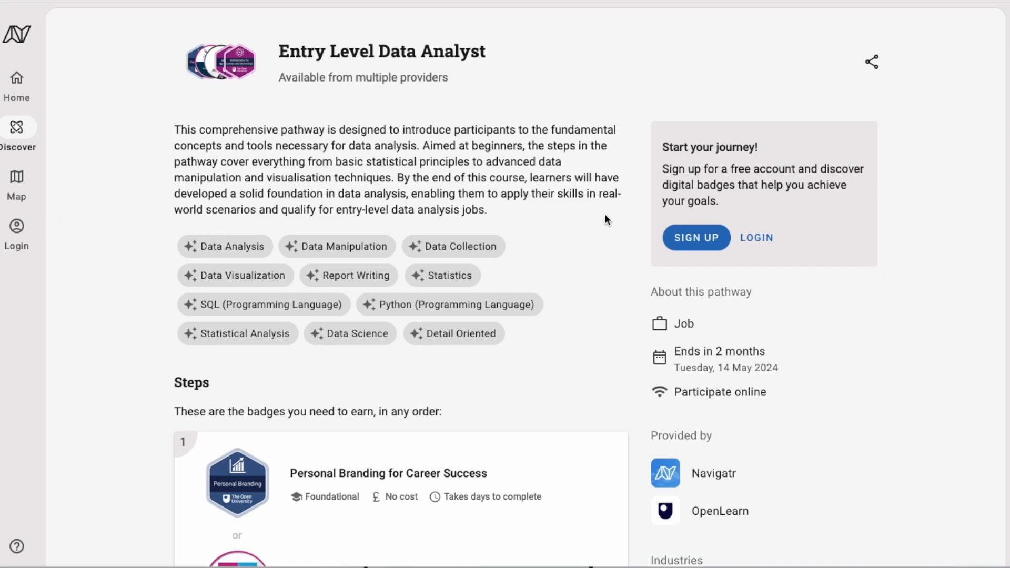
left_click(766, 237)
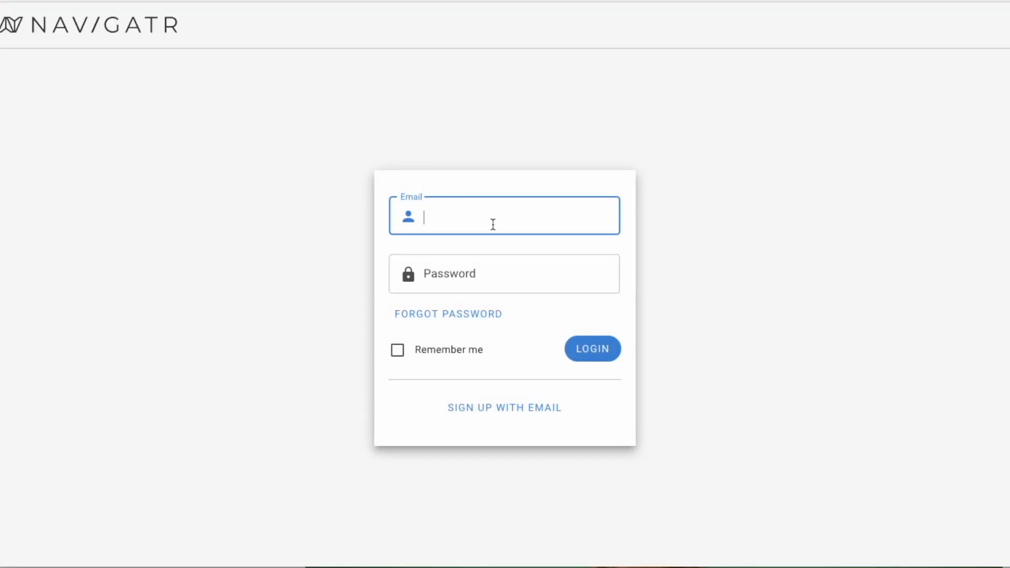
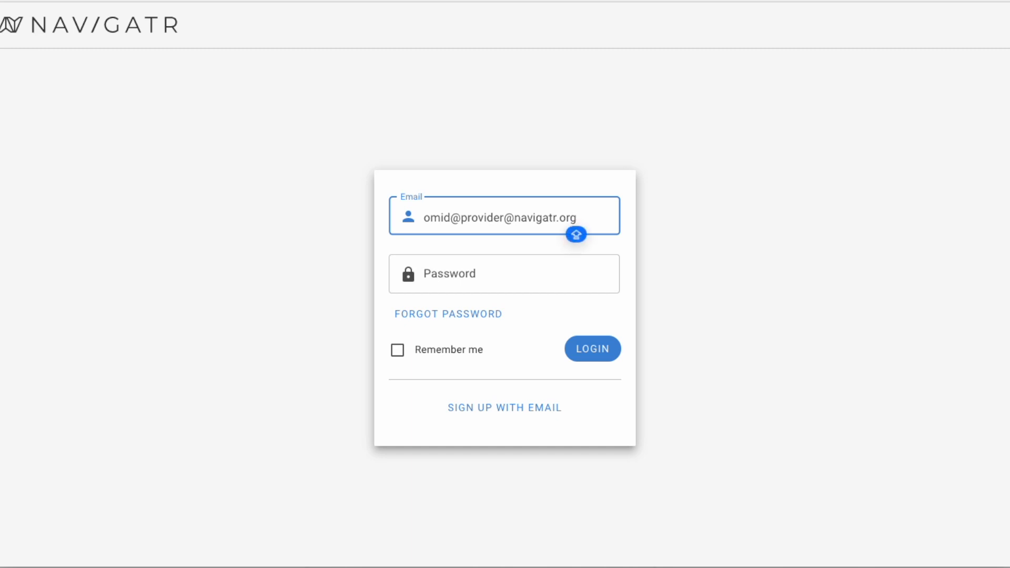
Enter the provider account's email and password and submit
left_click(505, 273)
type("*******************")
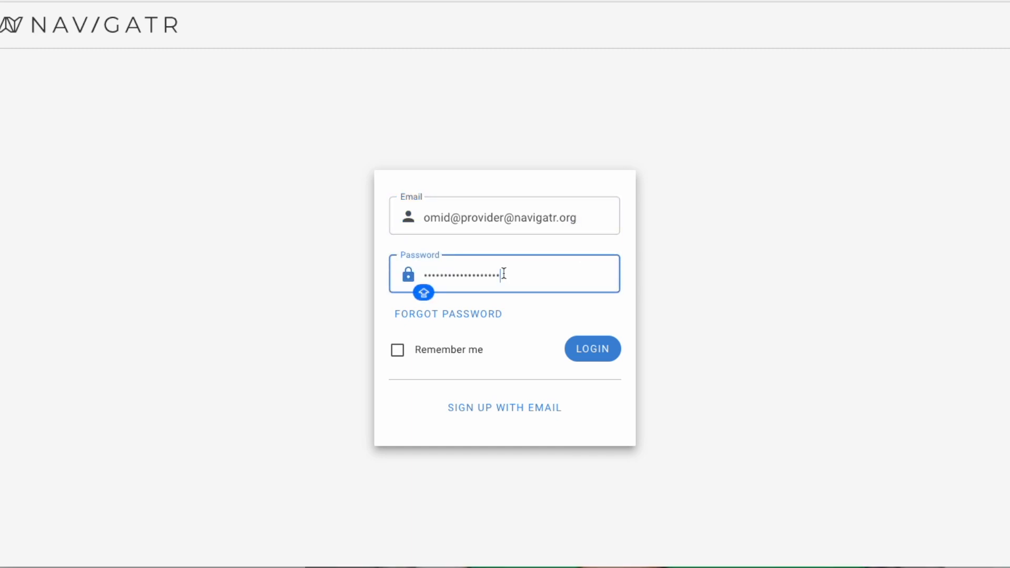
left_click(596, 354)
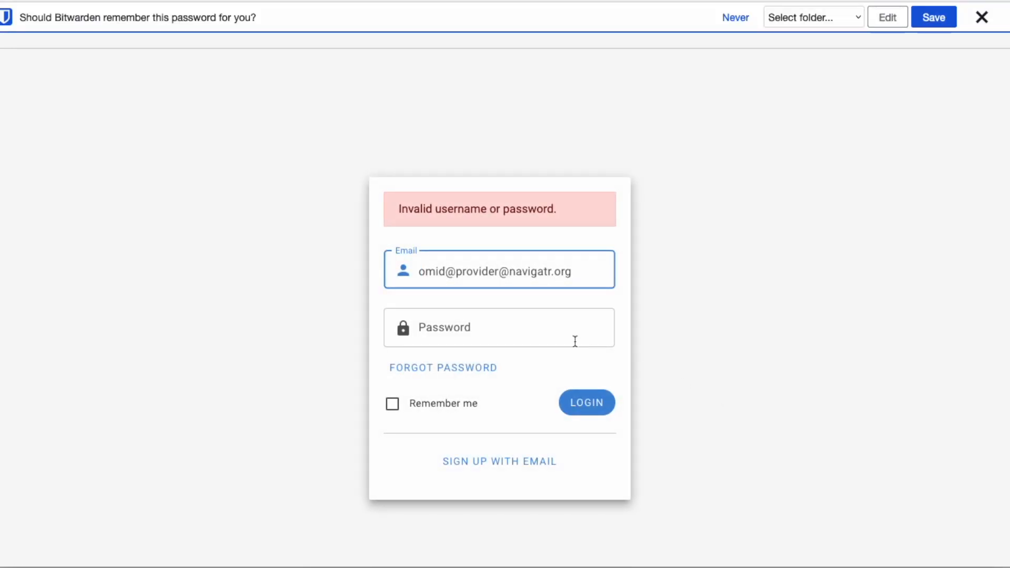
Fix the typo in the email, re-enter the password, log in, and dismiss the password-saving bar
key("BackSpace")
type("+_")
key("BackSpace")
key("Tab")
key("super+v")
left_click(584, 403)
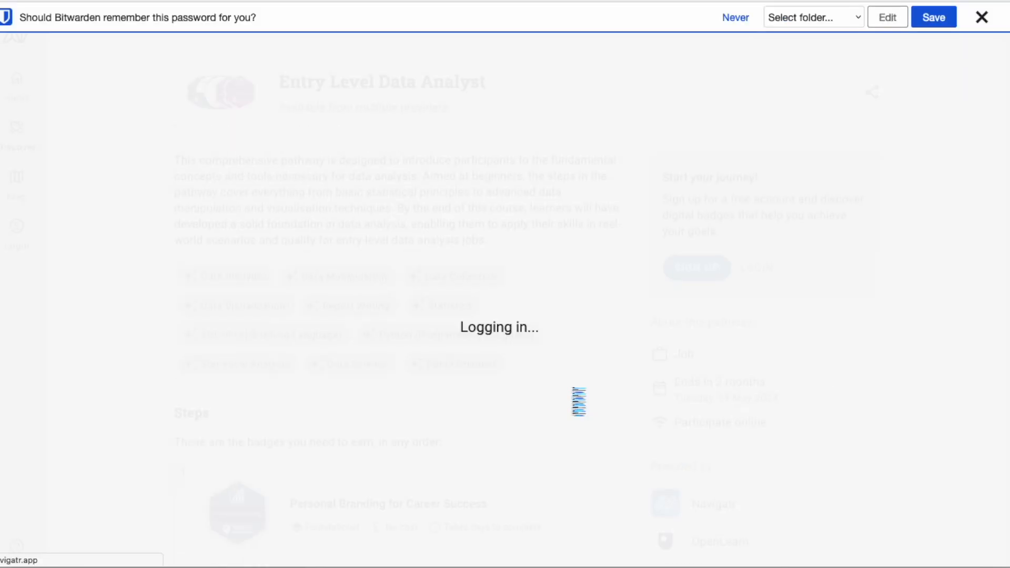
left_click(982, 16)
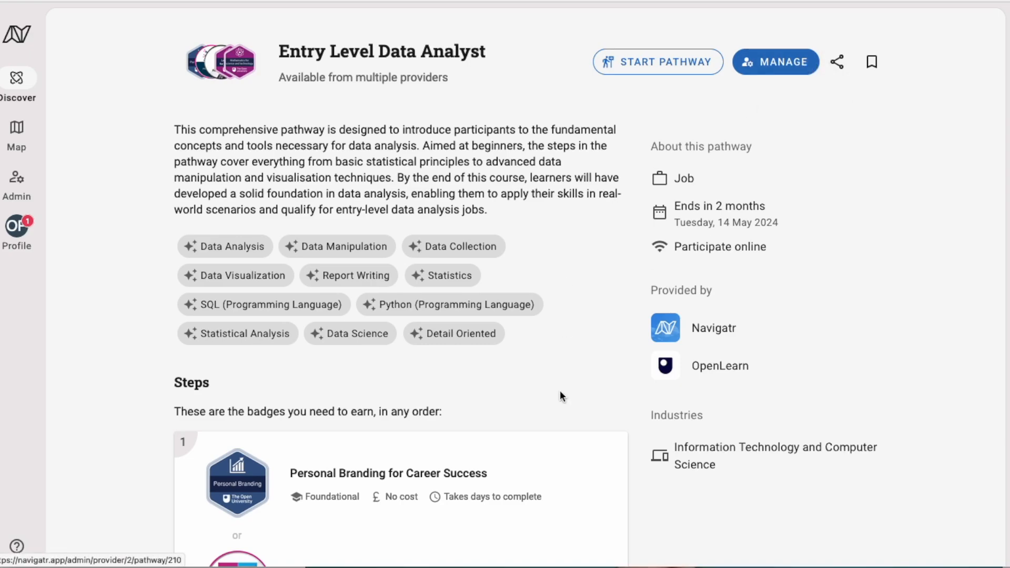
scroll(560, 394, "down", 6)
Open the pathway's MANAGE admin page and show its Participants list
scroll(561, 416, "up", 7)
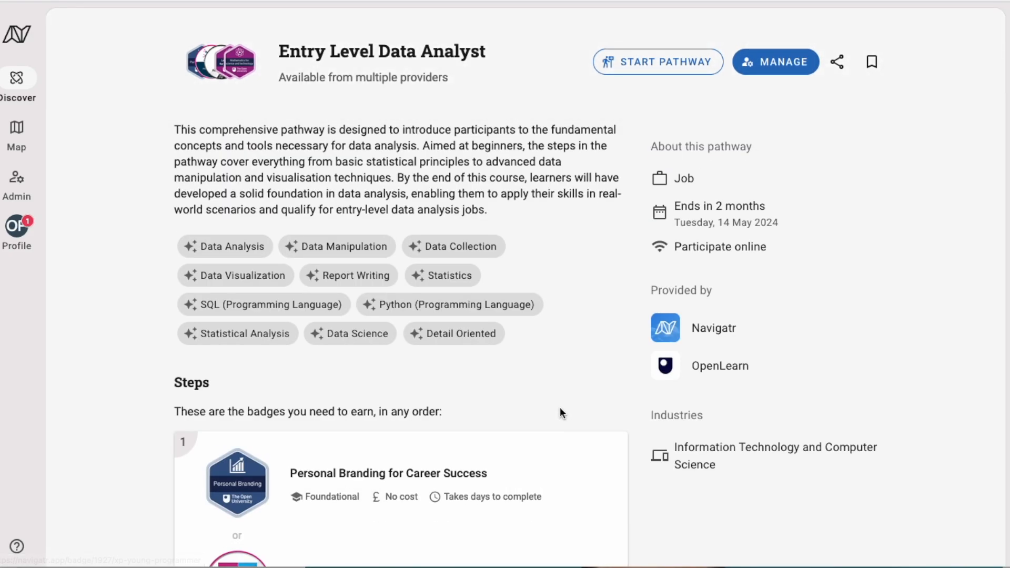
left_click(793, 63)
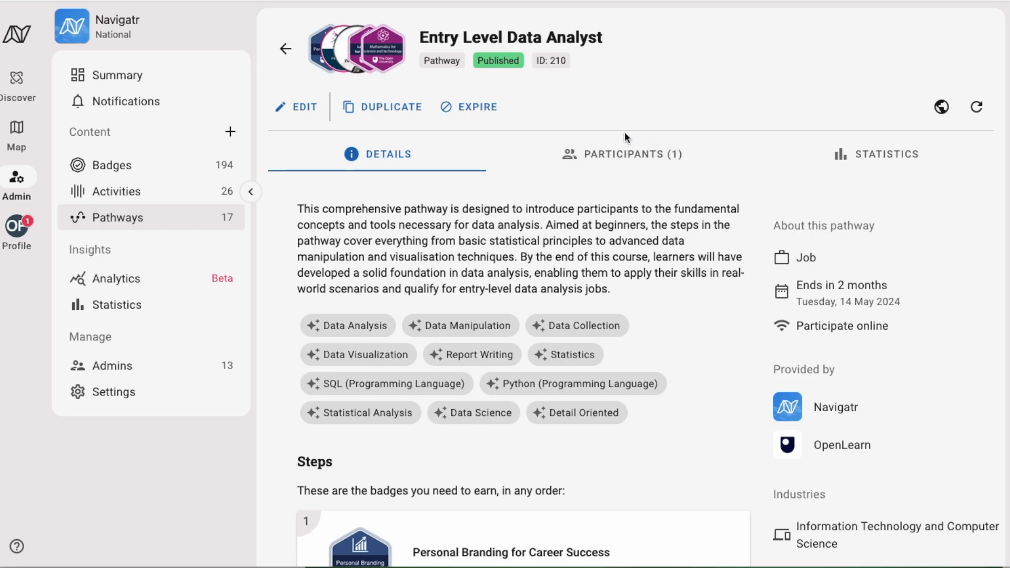
left_click(637, 158)
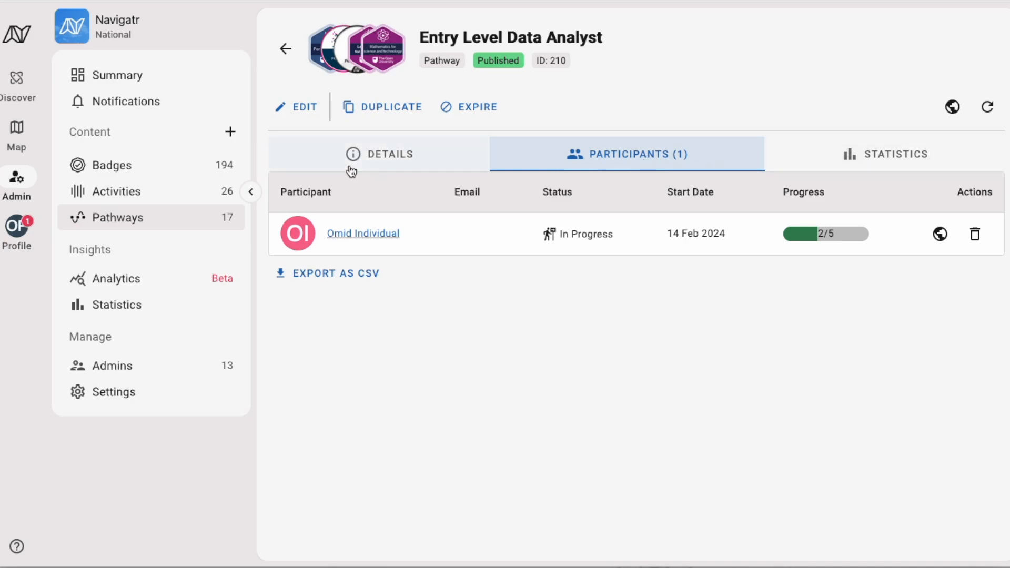
left_click(372, 164)
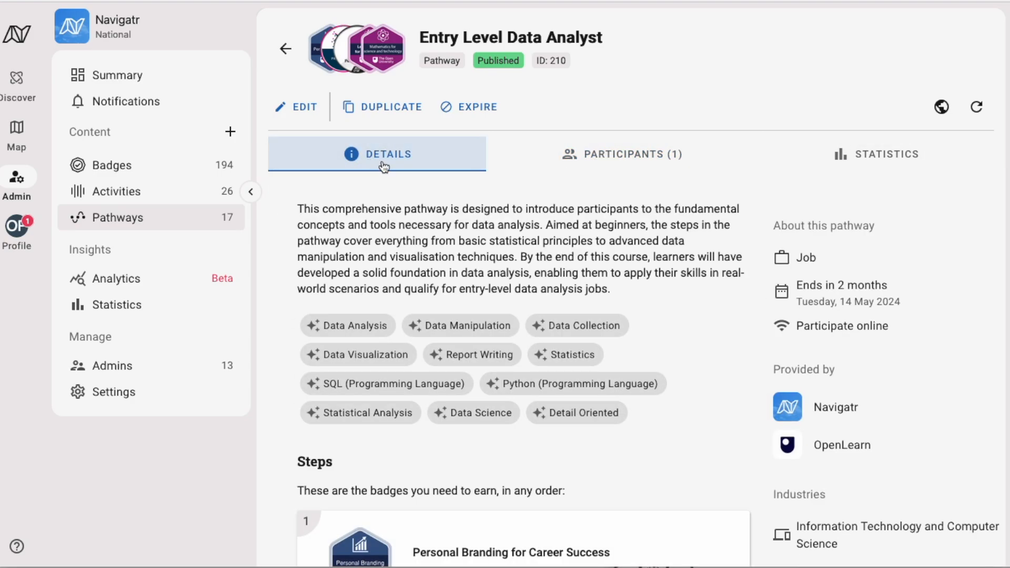
left_click(619, 157)
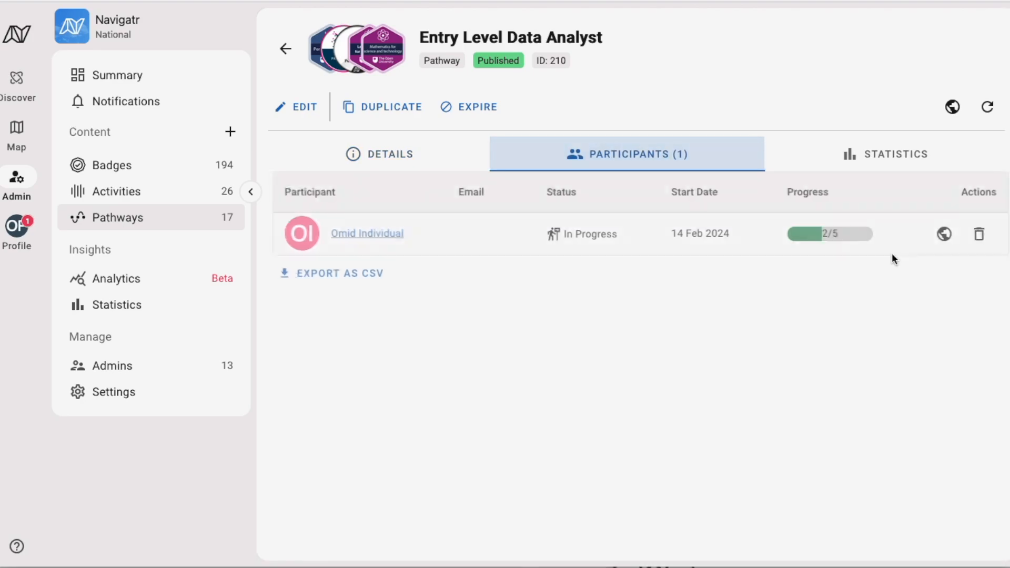
View the participant's assertion at 2/5 progress, then return to the pathway Details tab
left_click(941, 234)
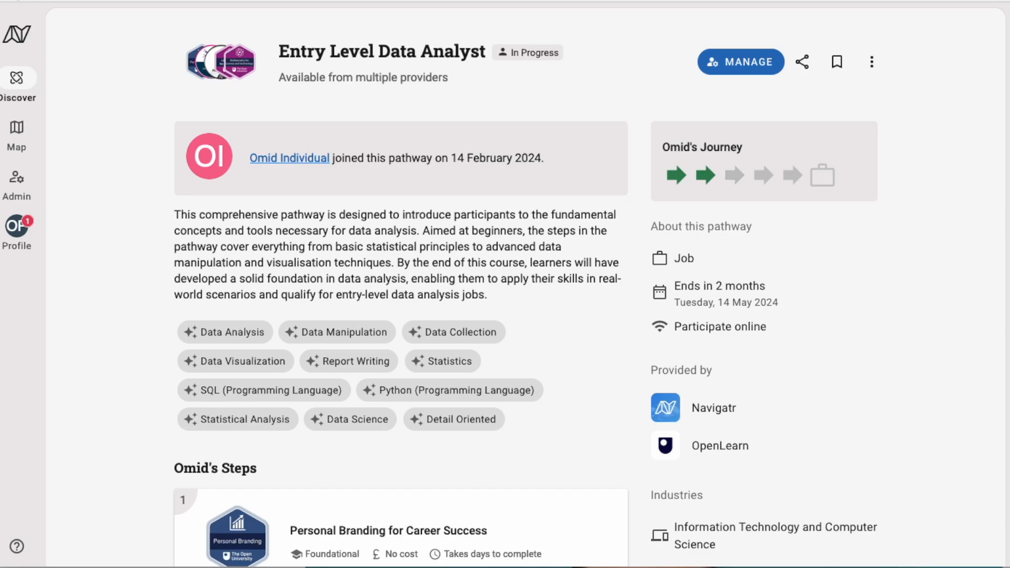
scroll(291, 299, "down", 2)
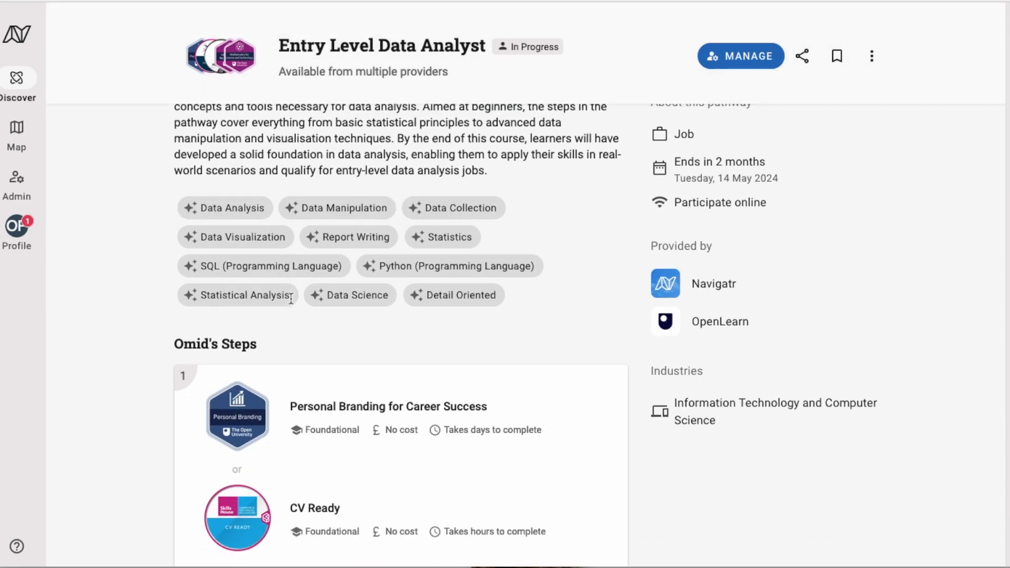
scroll(291, 298, "down", 15)
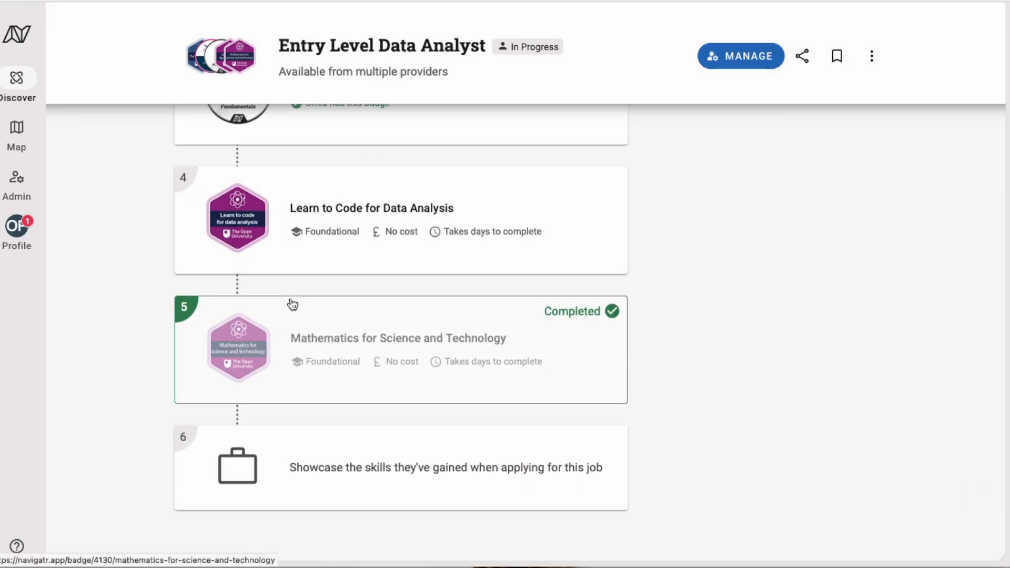
scroll(292, 304, "up", 15)
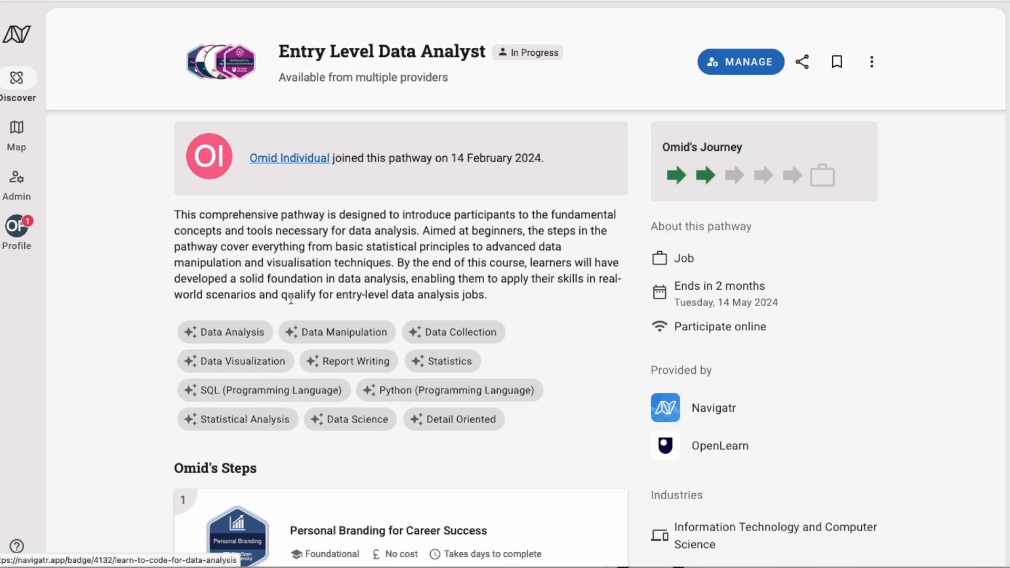
left_click(7, 2)
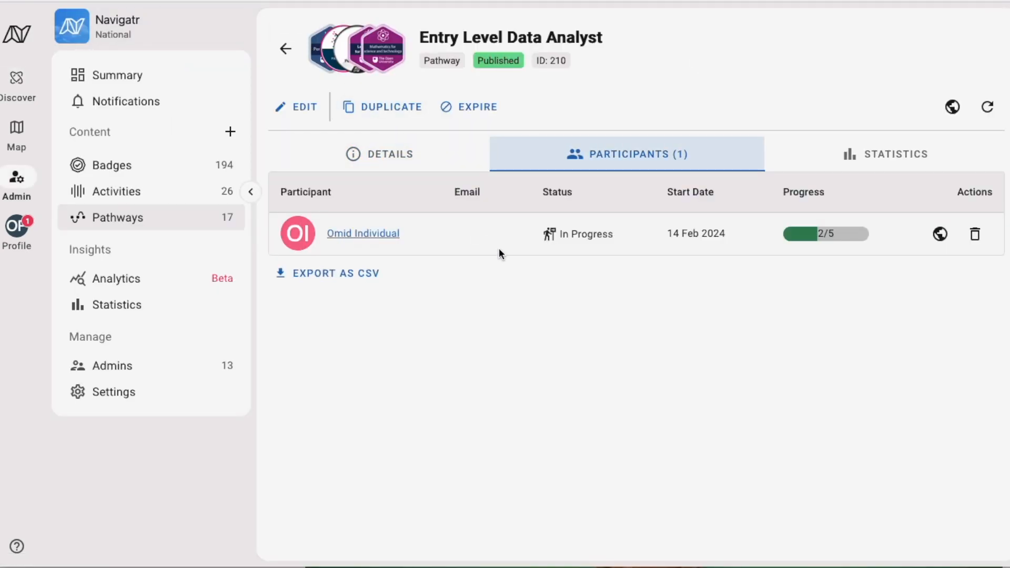
left_click(382, 155)
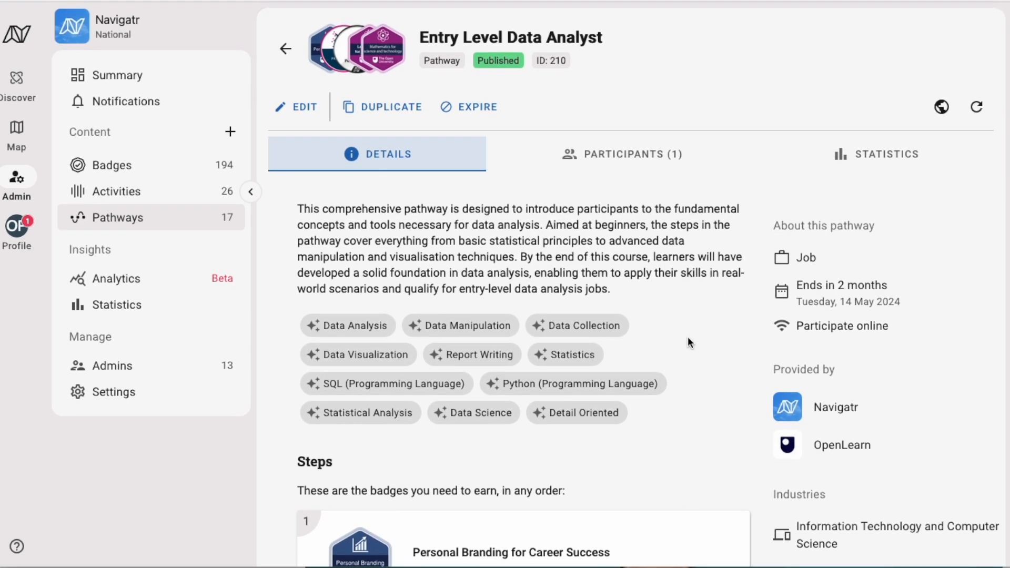
Edit the pathway and find the Job Feed card below Industries, with 'Show jobs under pathway' checked
left_click(300, 108)
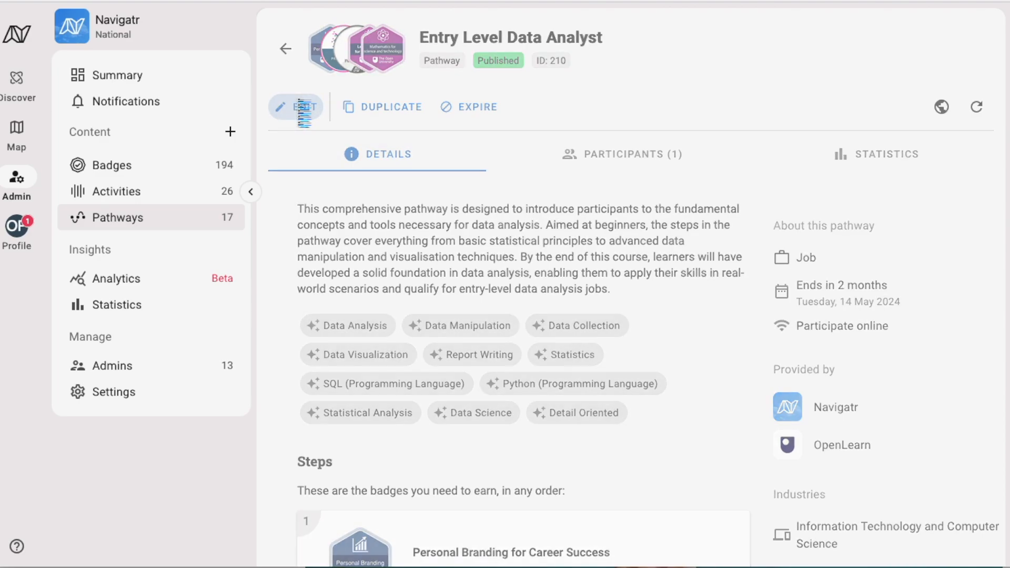
scroll(793, 248, "down", 12)
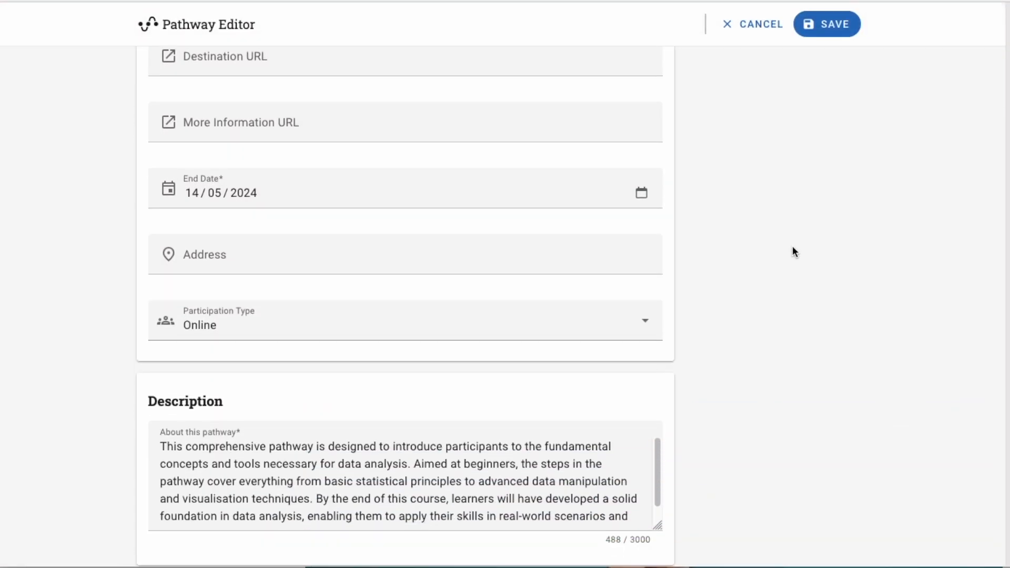
scroll(792, 247, "down", 15)
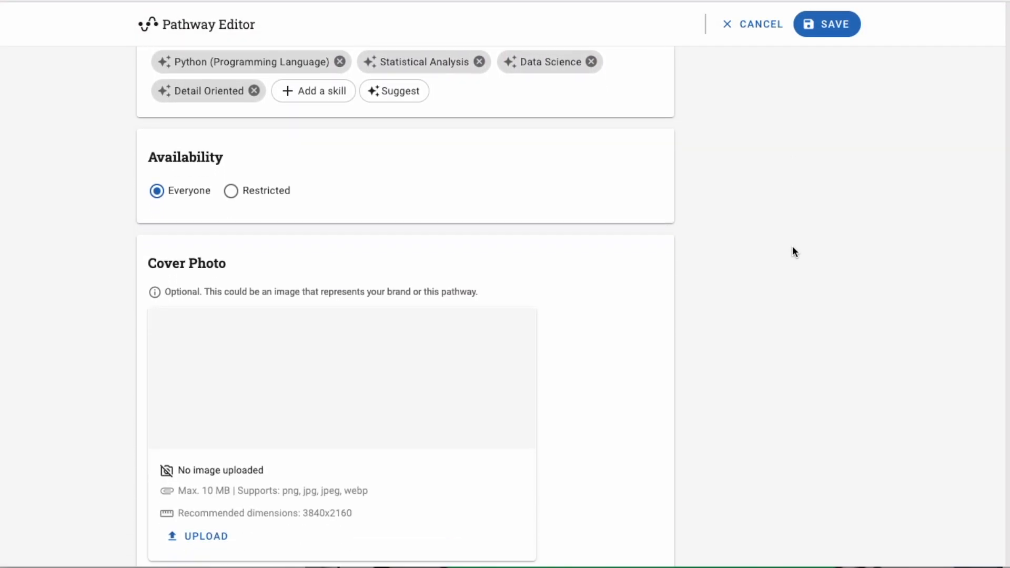
scroll(792, 246, "down", 3)
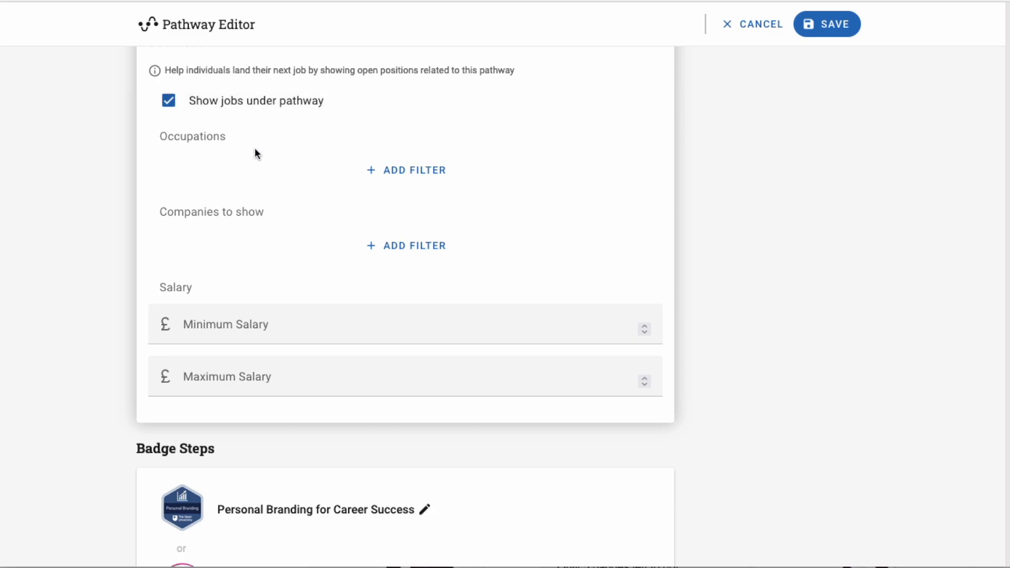
scroll(237, 188, "up", 5)
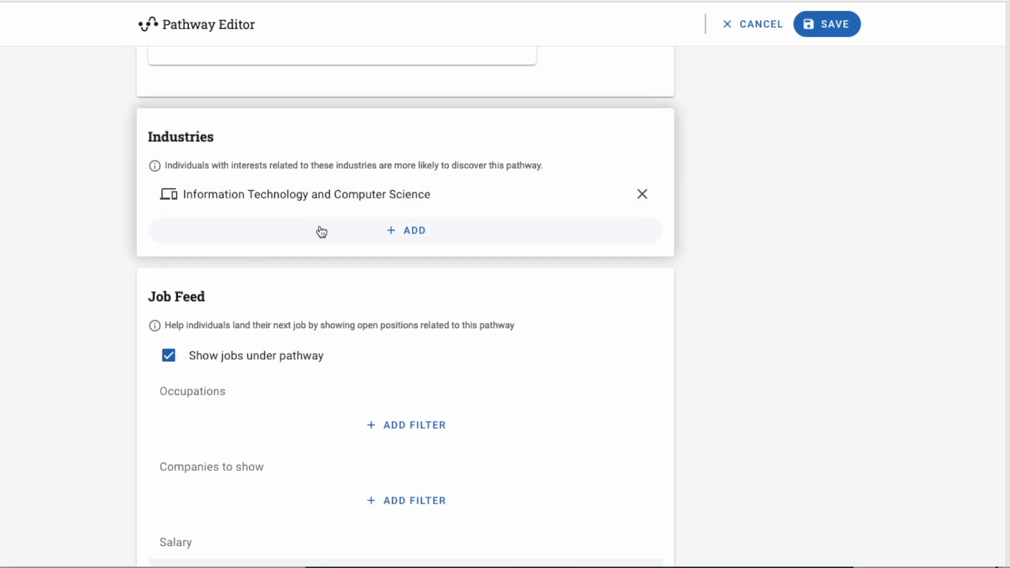
scroll(770, 368, "down", 2)
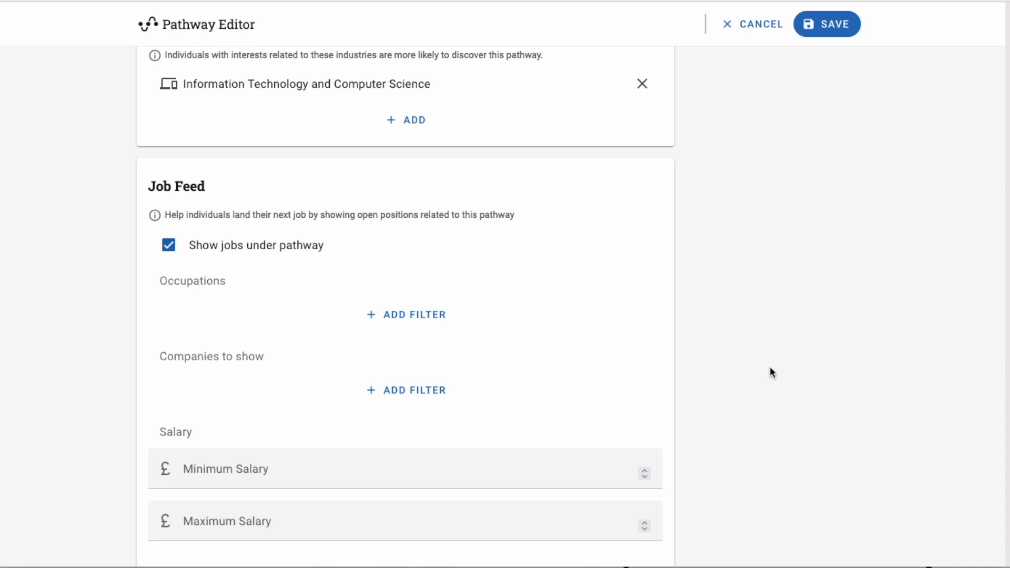
scroll(771, 368, "down", 1)
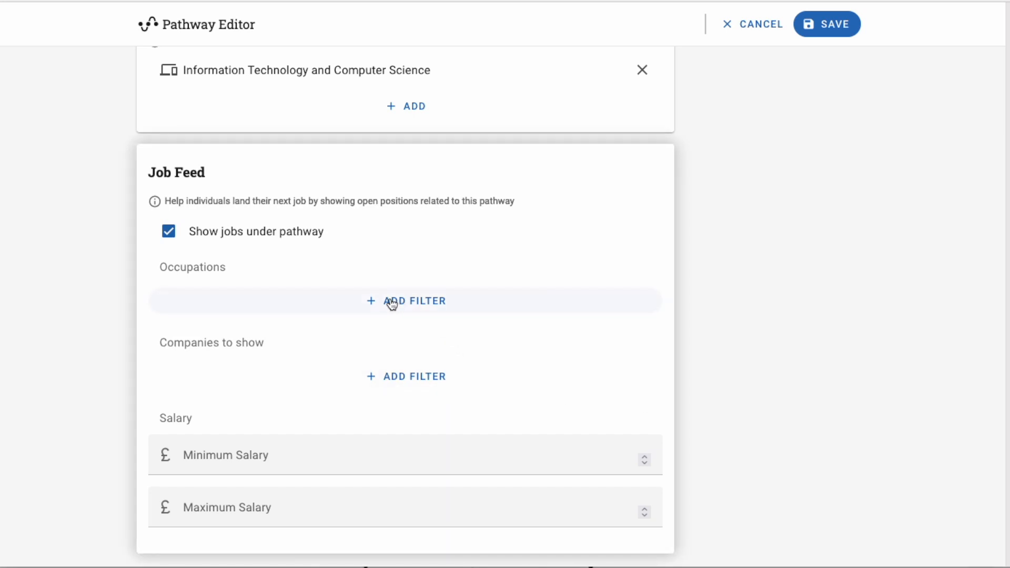
scroll(392, 304, "up", 1)
scroll(400, 132, "up", 3)
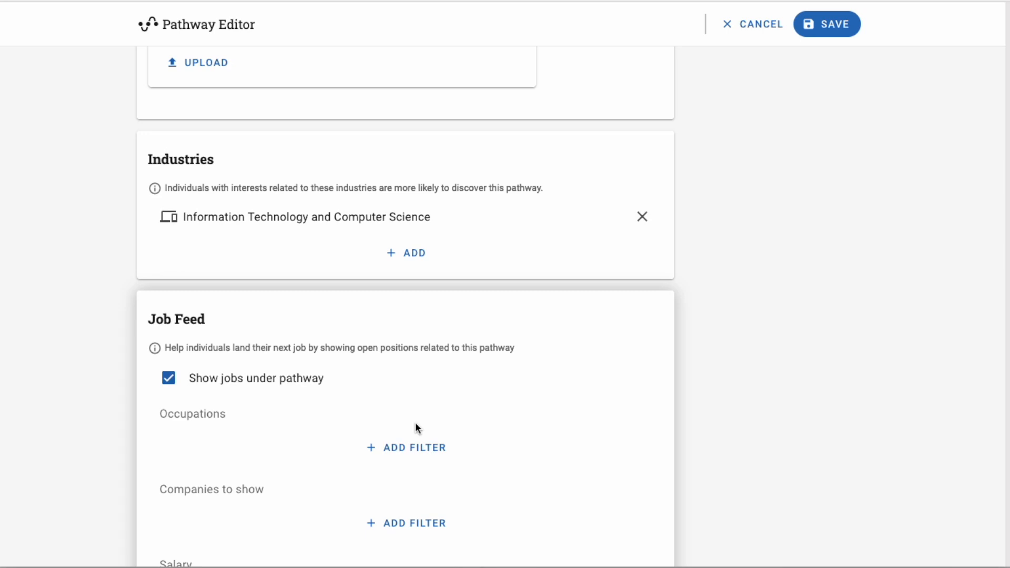
scroll(415, 422, "down", 1)
Add Data Analyst, Data Specialist and Data Scientist as job feed occupations via a 'data' search
left_click(421, 402)
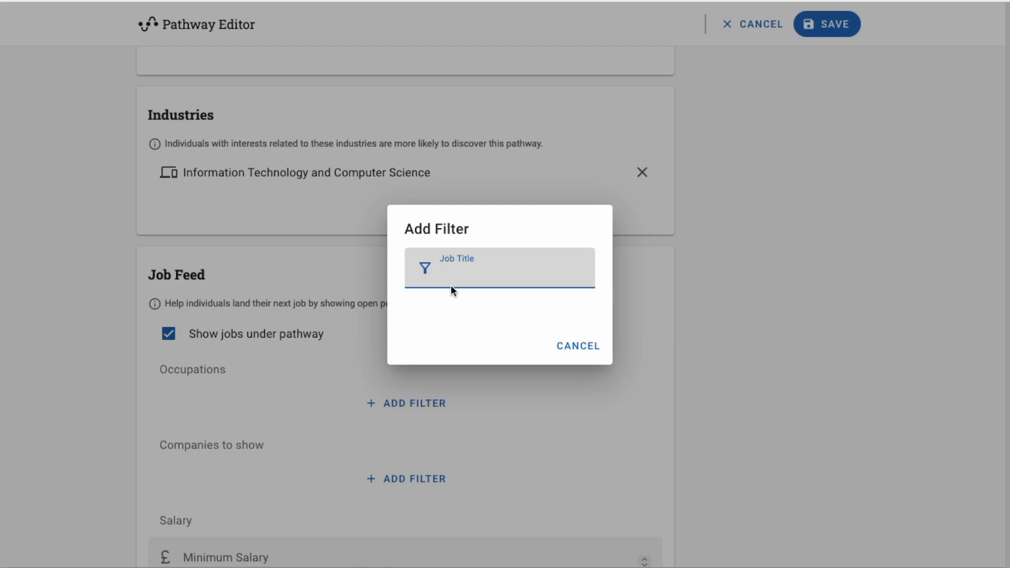
type("data")
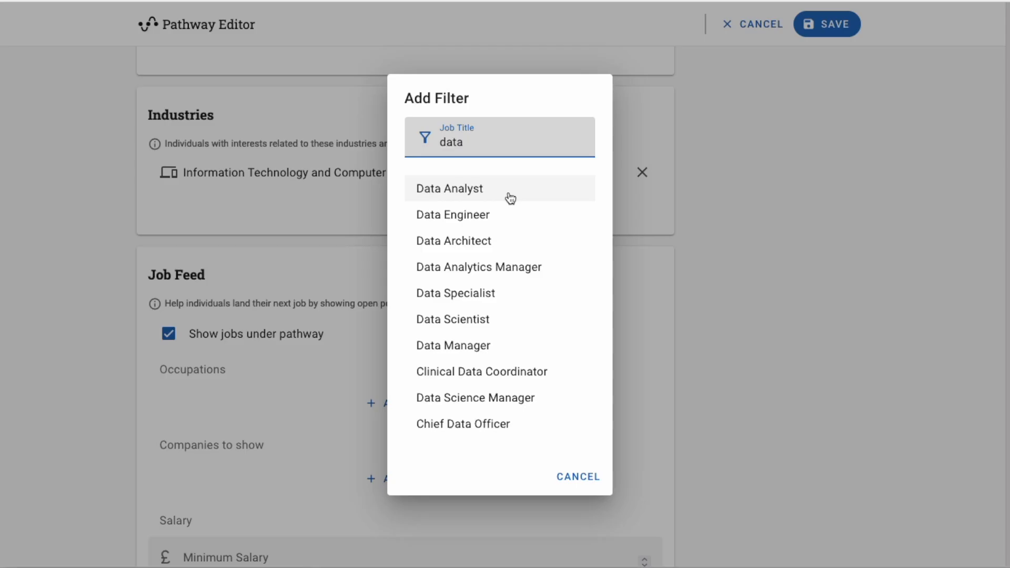
left_click(510, 198)
left_click(396, 434)
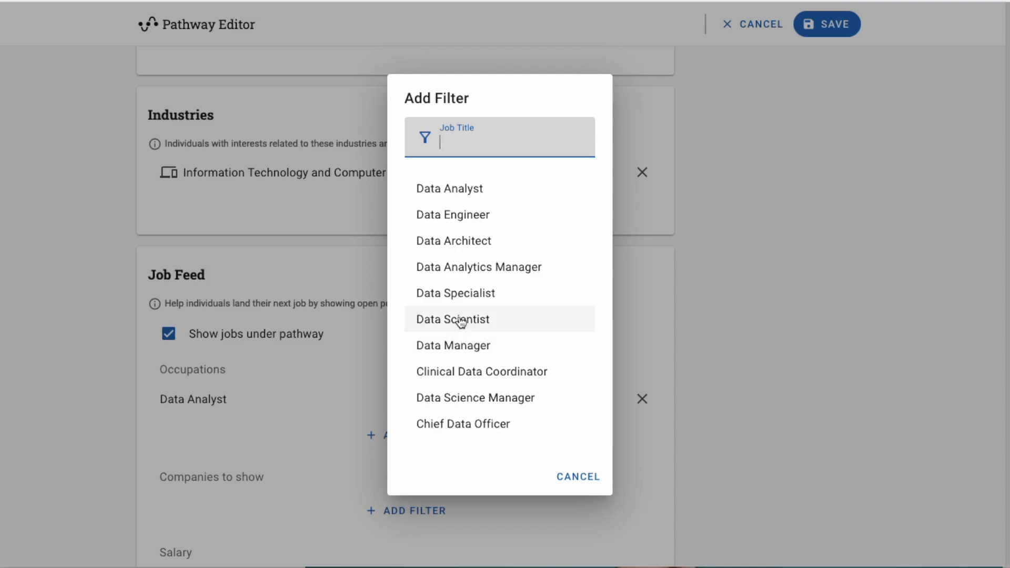
left_click(461, 294)
left_click(401, 463)
left_click(486, 323)
left_click(395, 489)
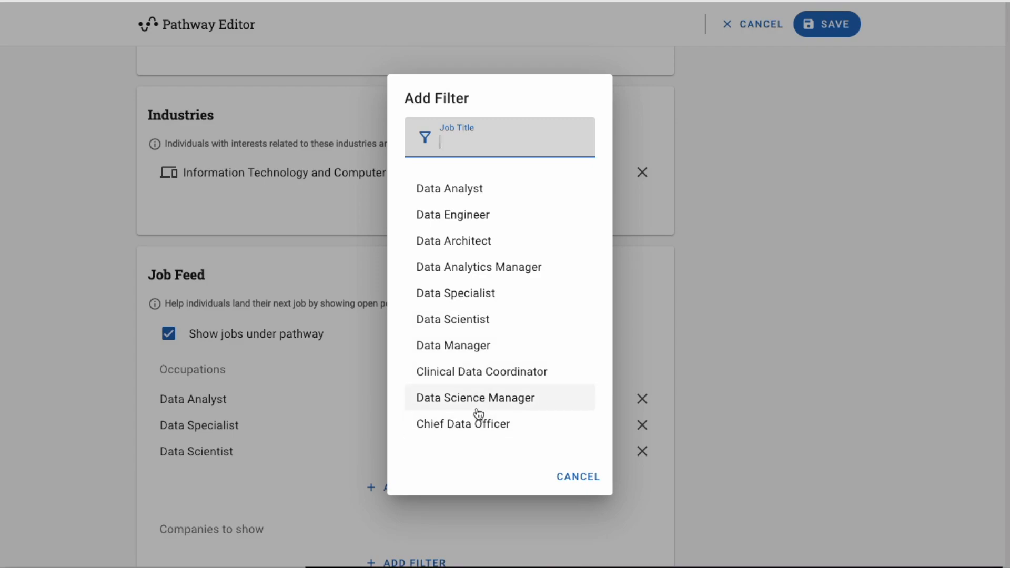
left_click(743, 436)
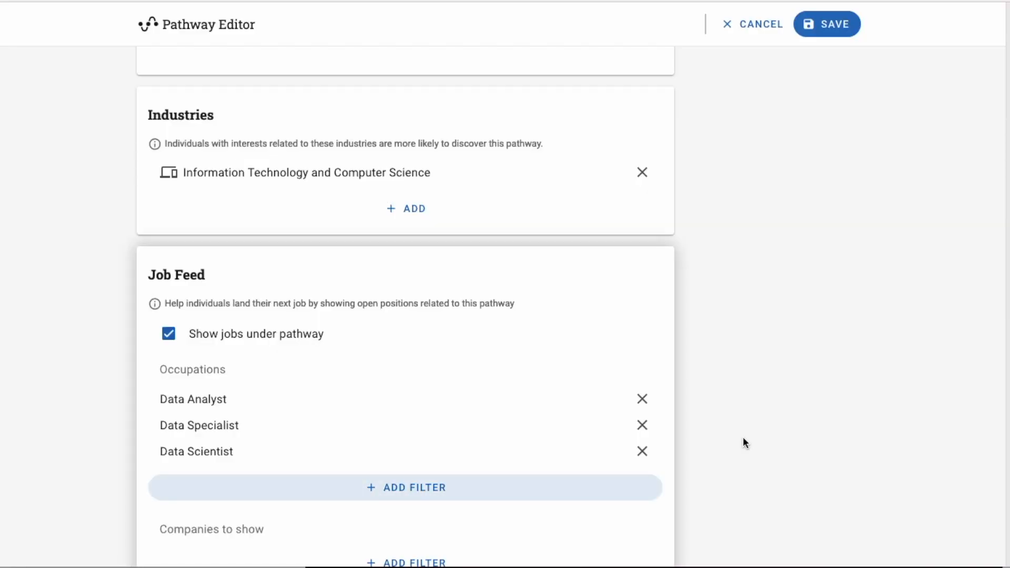
Save the updated Entry Level Data Analyst pathway
scroll(743, 437, "down", 3)
scroll(743, 440, "down", 3)
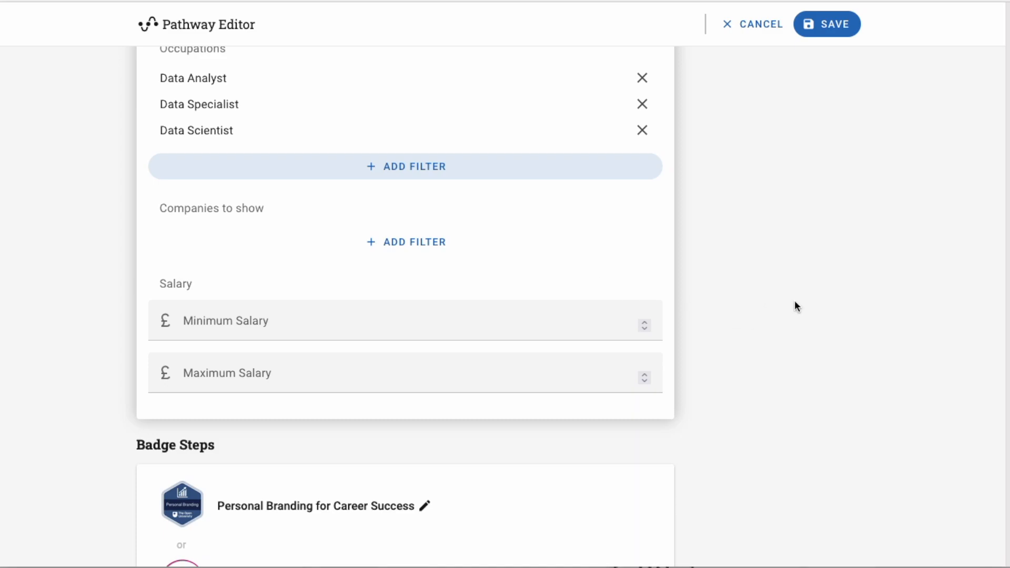
scroll(795, 307, "down", 14)
scroll(795, 307, "up", 18)
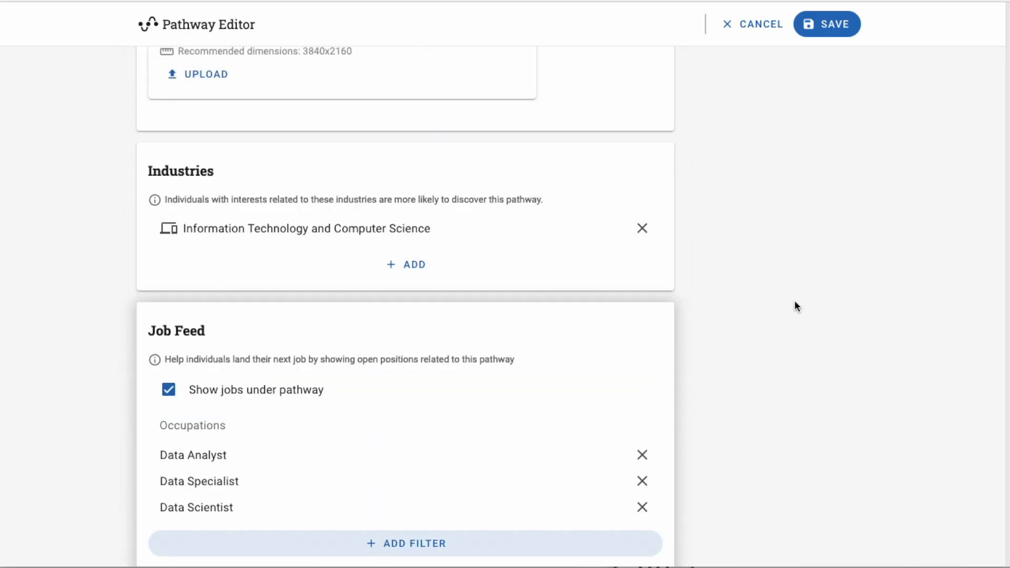
left_click(837, 24)
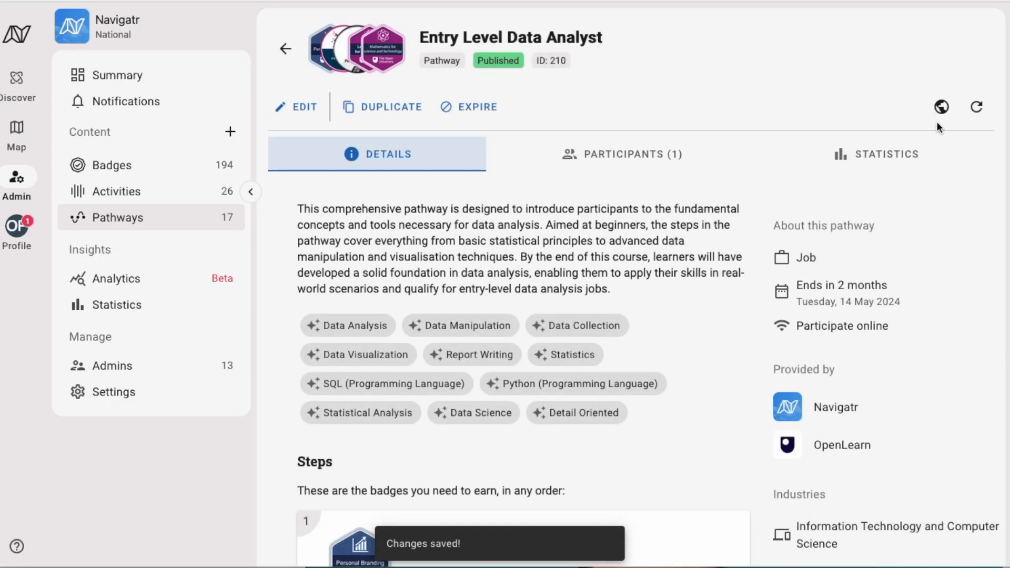
Preview the Entry Level Data Analyst pathway as learners see it, down to its Related Jobs list
left_click(942, 107)
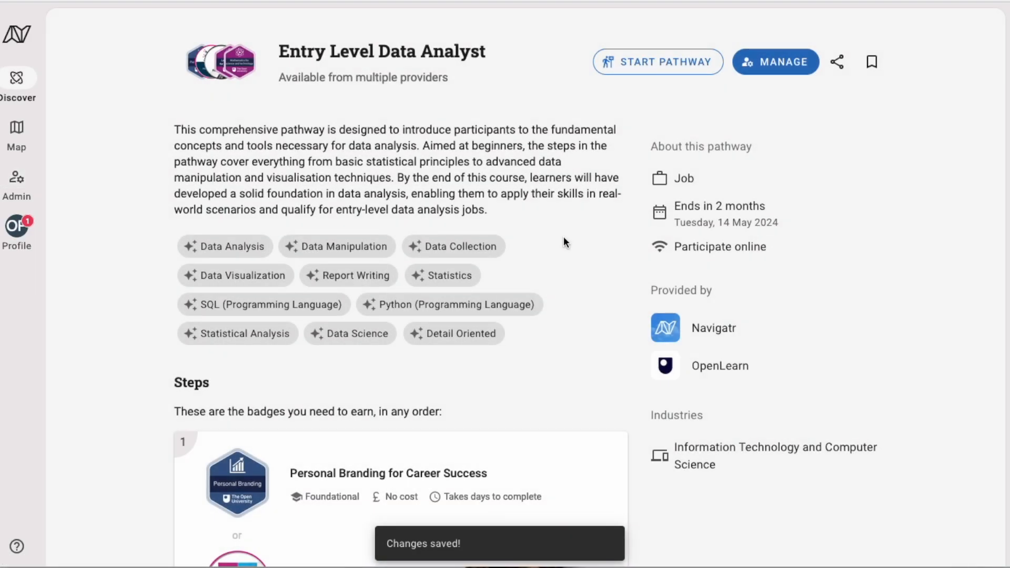
scroll(564, 242, "down", 20)
scroll(564, 239, "down", 5)
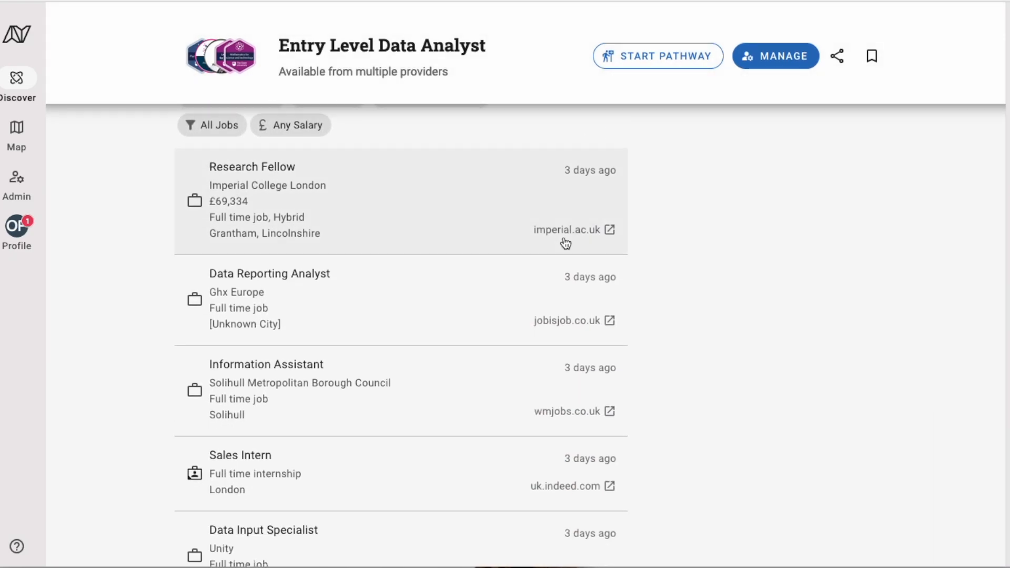
scroll(329, 309, "up", 2)
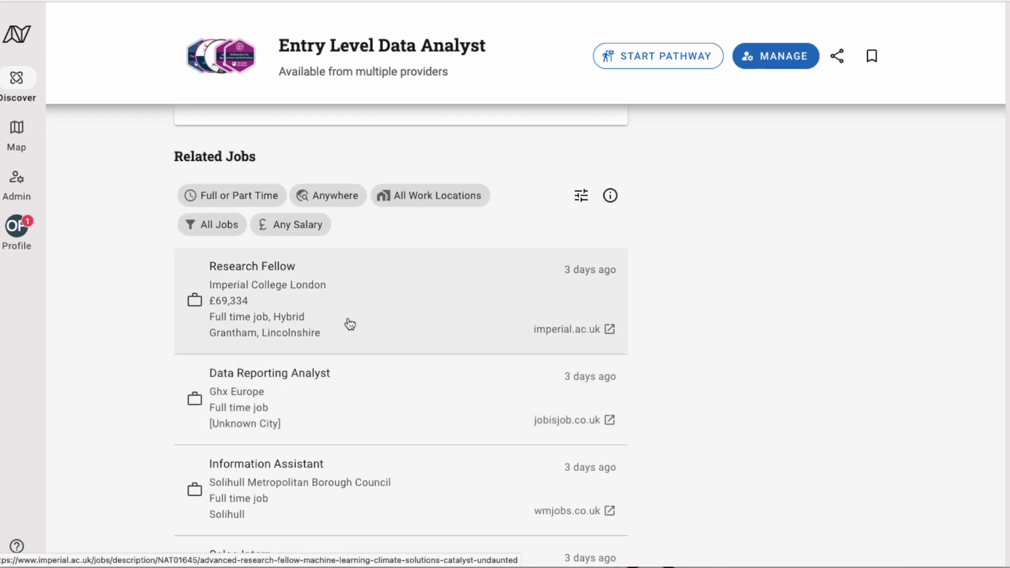
scroll(426, 368, "down", 4)
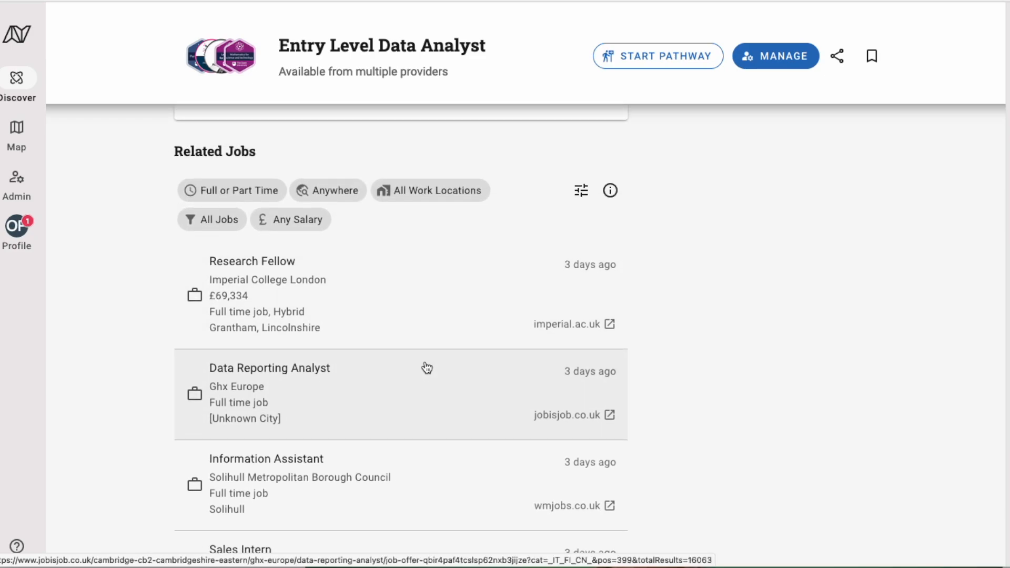
scroll(426, 368, "up", 1)
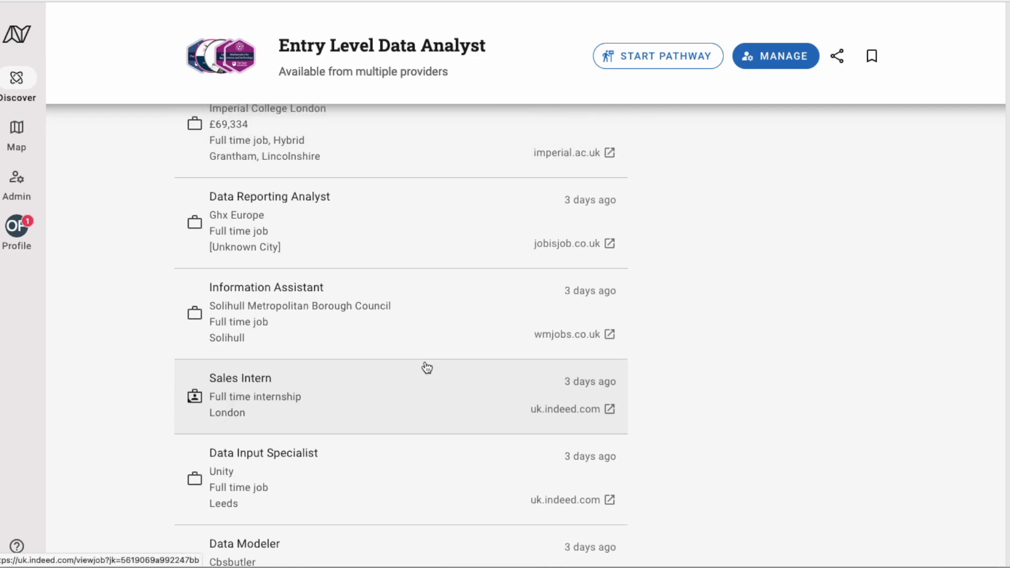
scroll(424, 367, "down", 4)
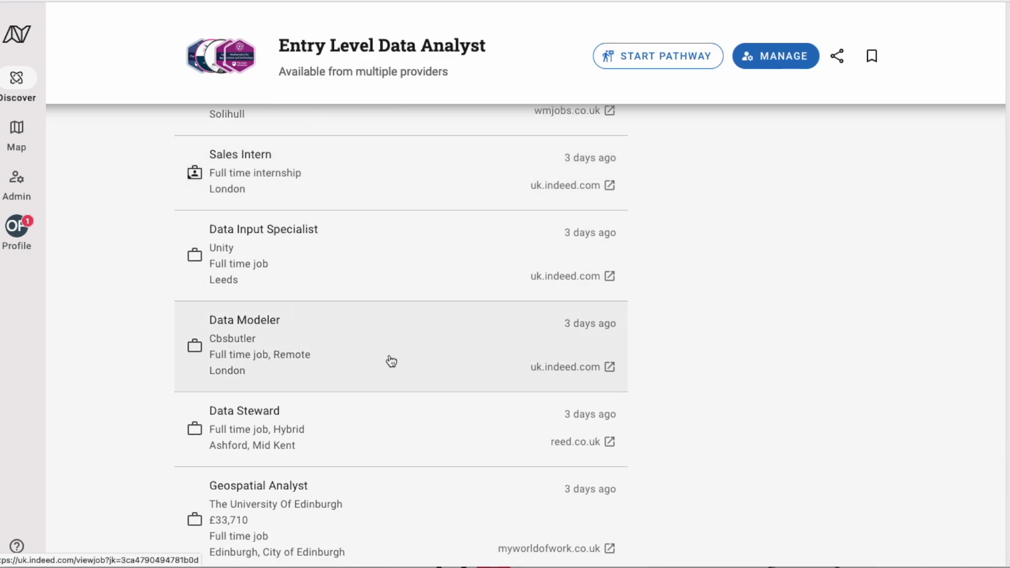
scroll(390, 361, "down", 2)
scroll(391, 361, "up", 12)
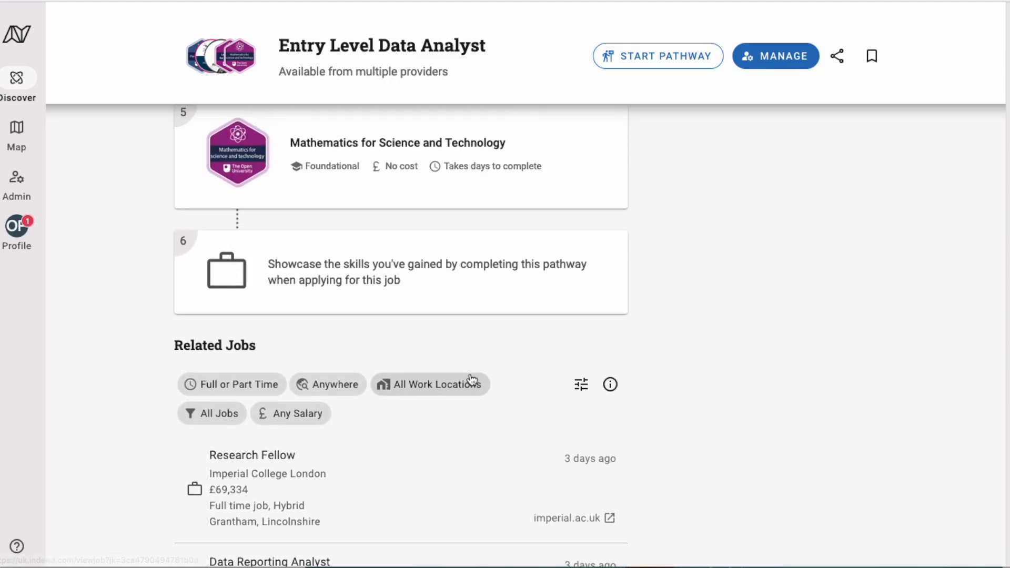
scroll(472, 380, "down", 2)
Open the work location, Full or Part Time and Anywhere filters, closing each with defaults unchanged
left_click(344, 273)
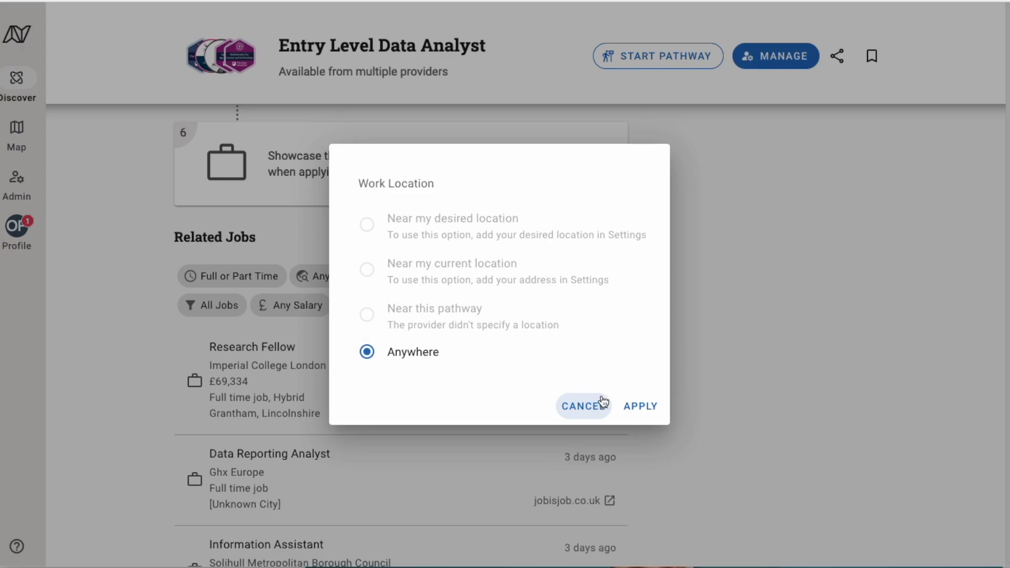
left_click(604, 403)
left_click(332, 280)
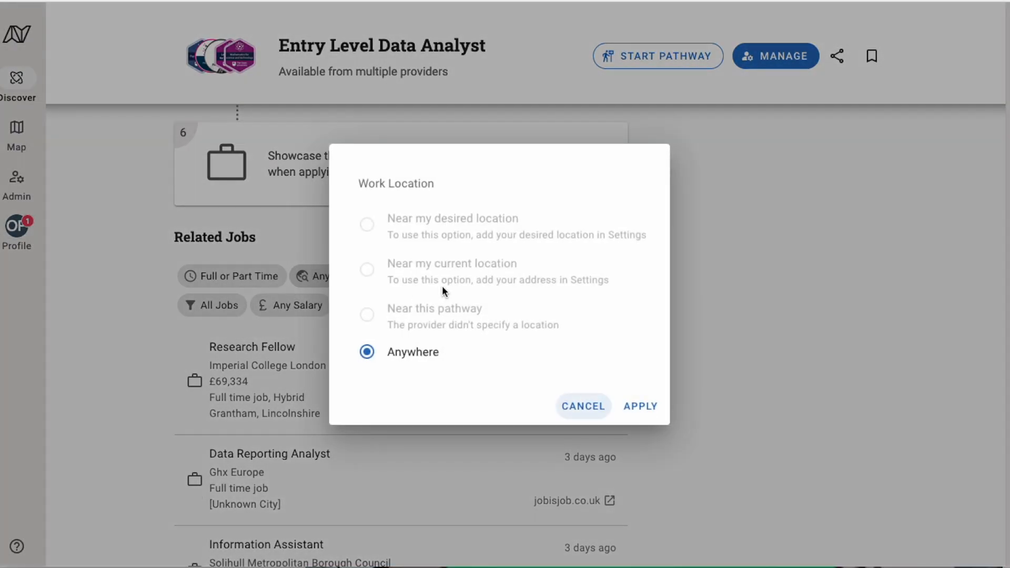
left_click(595, 410)
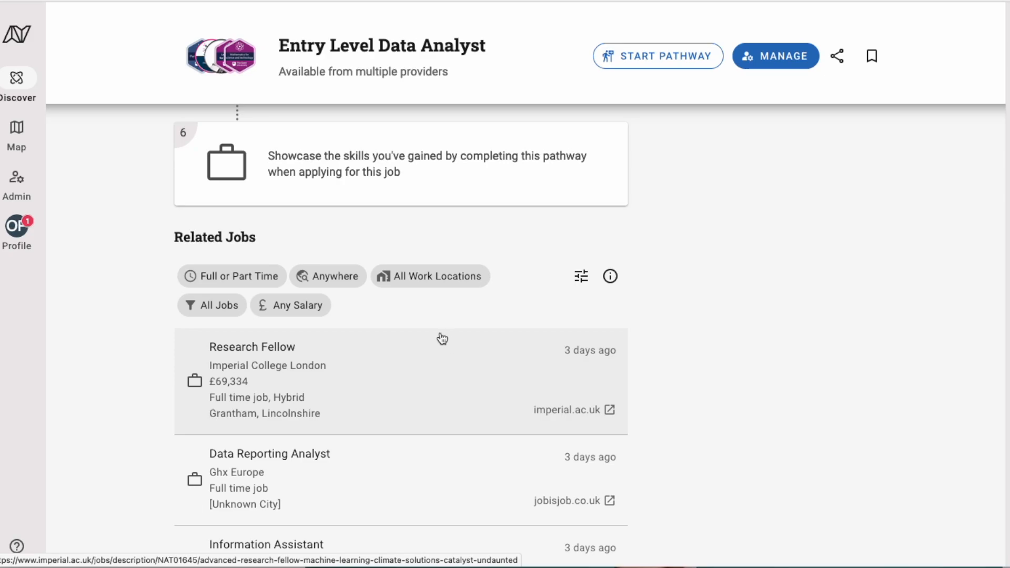
scroll(451, 377, "down", 1)
left_click(244, 202)
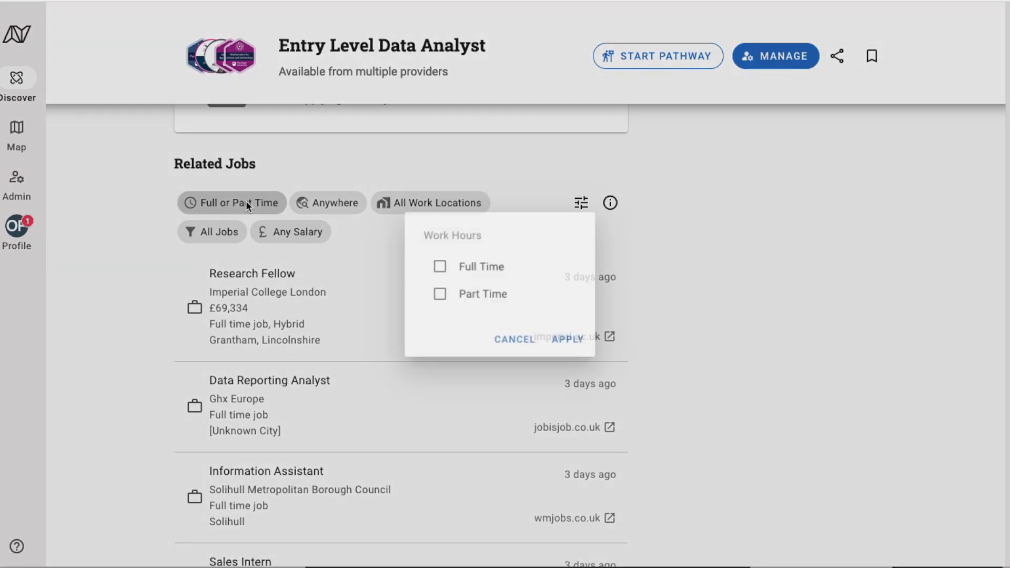
left_click(516, 342)
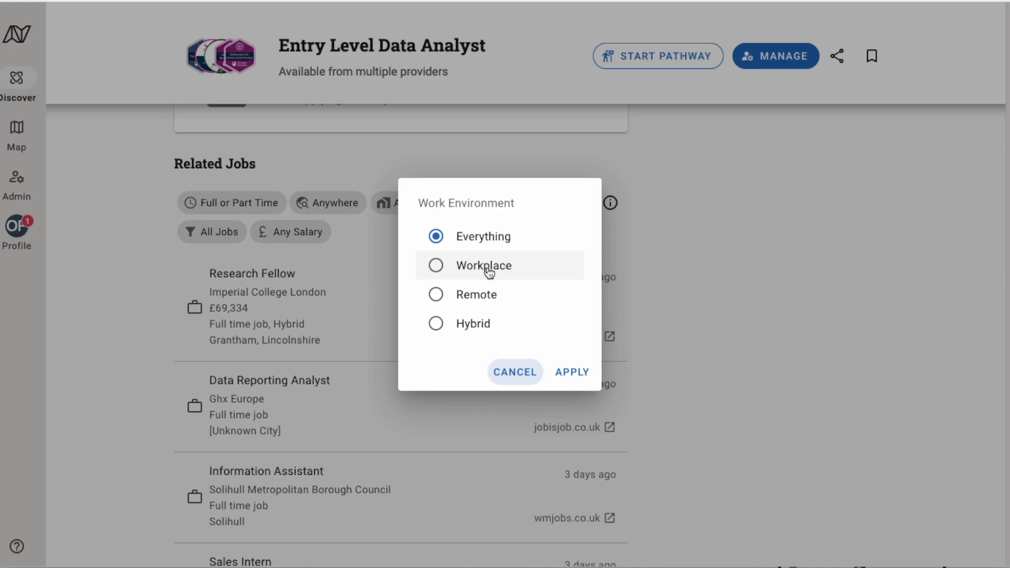
left_click(514, 373)
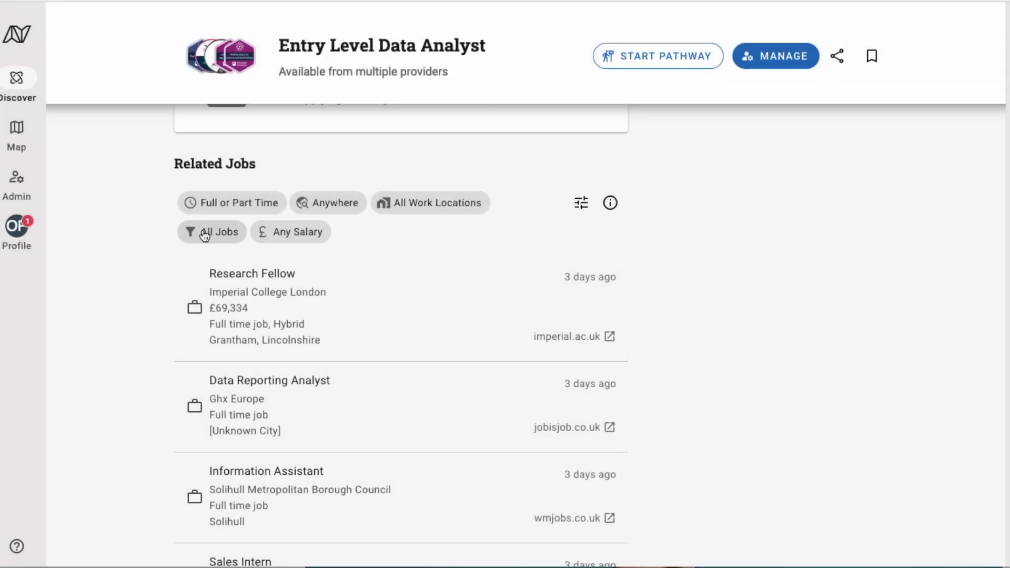
scroll(497, 393, "down", 1)
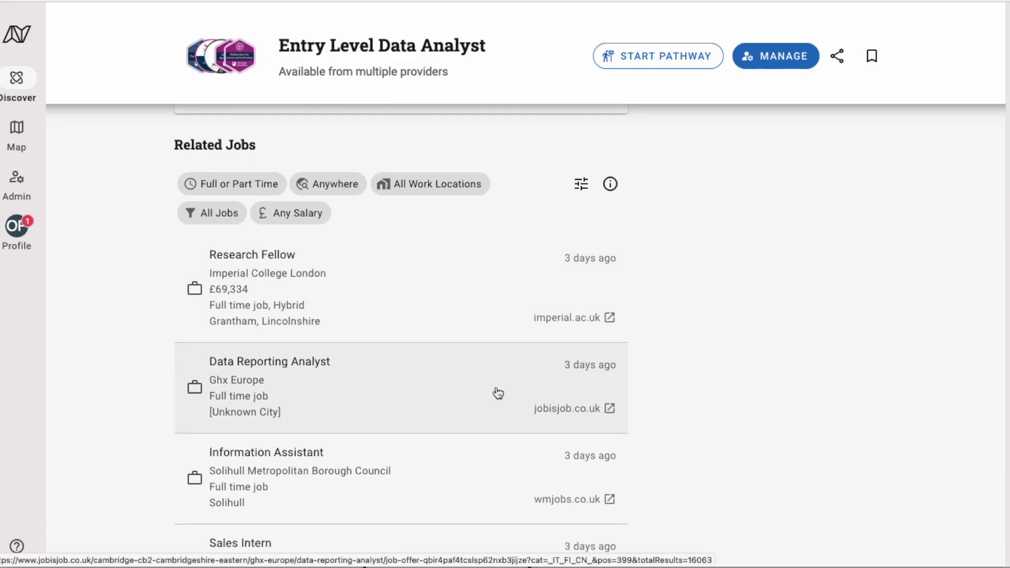
scroll(497, 393, "up", 2)
View the empty Career Aspirations settings, then return to the profile page with its notifications
left_click(578, 257)
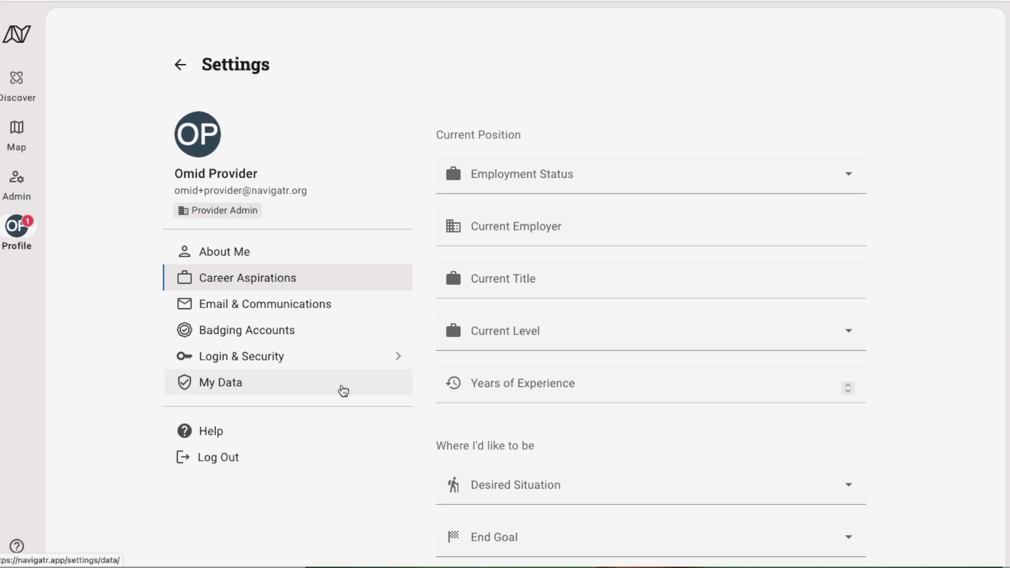
scroll(657, 390, "down", 7)
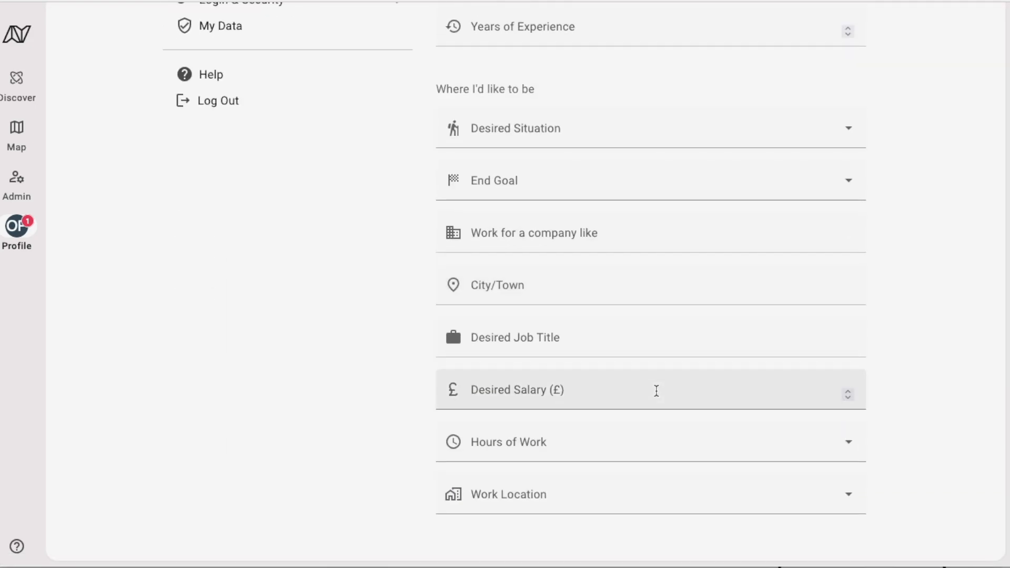
scroll(656, 391, "up", 7)
left_click(181, 69)
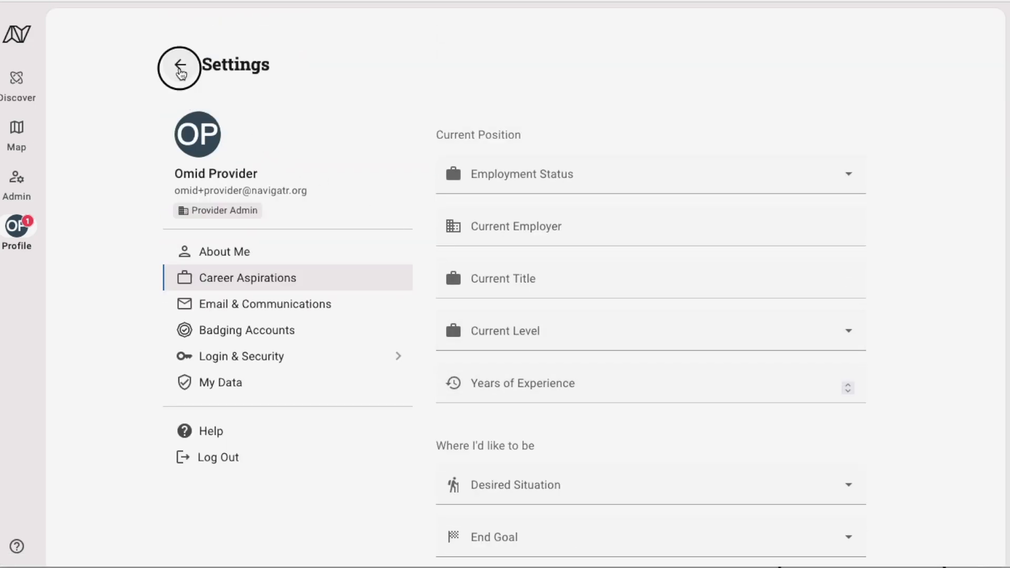